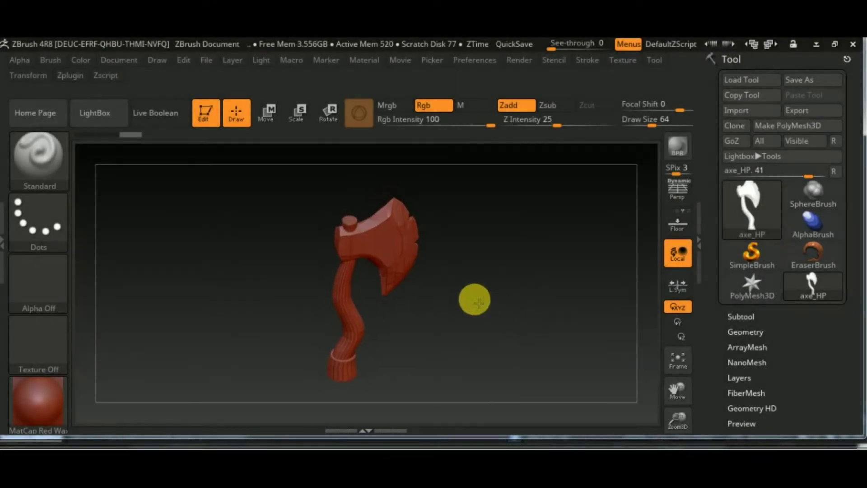
Select the Smooth brush and set its Draw Size to 39
key("b")
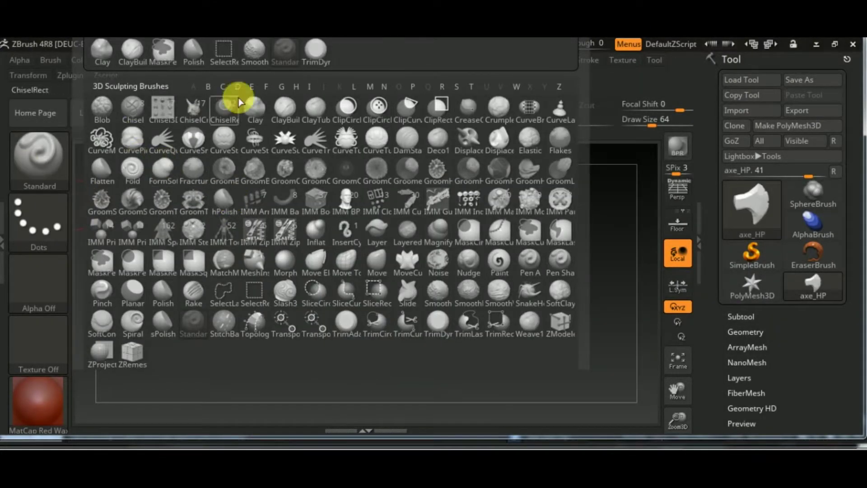
key("s")
key("m")
left_click_drag(662, 127, 650, 123)
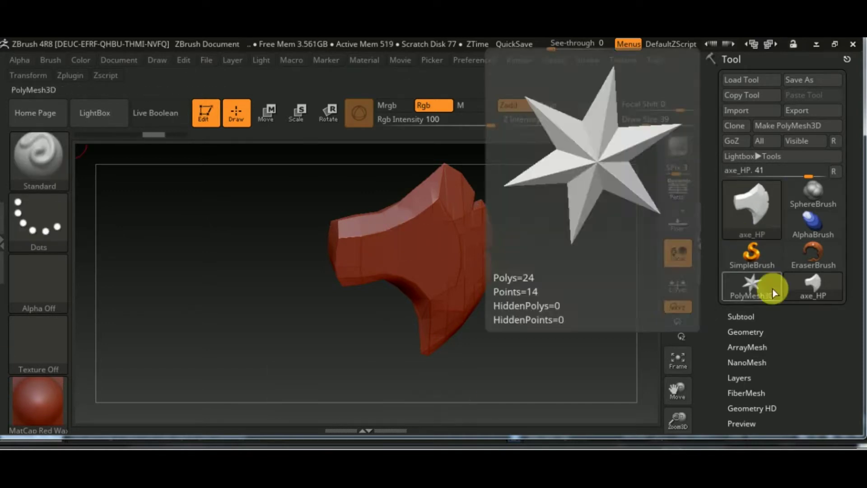
Subdivide the axe mesh up to SDiv 4, about 2.1 million polygons
left_click(763, 333)
left_click_drag(767, 344, 760, 164)
left_click(750, 142)
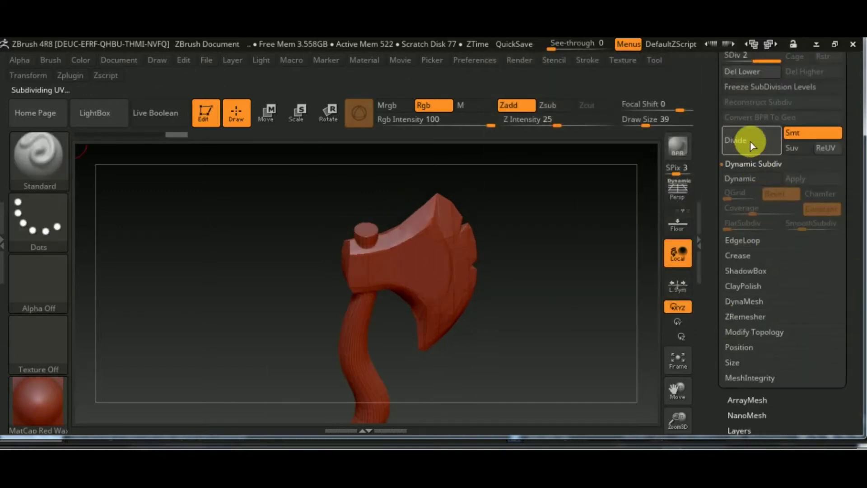
left_click_drag(774, 60, 756, 60)
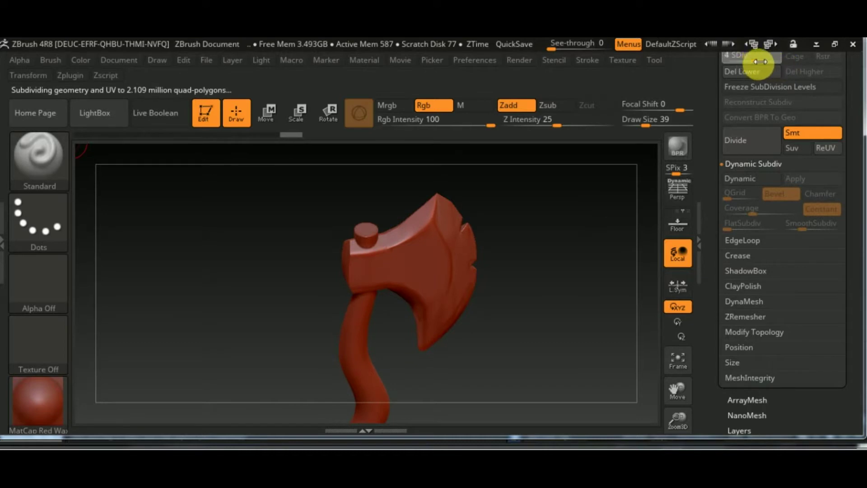
scroll(452, 252, "up", 5)
key("shift")
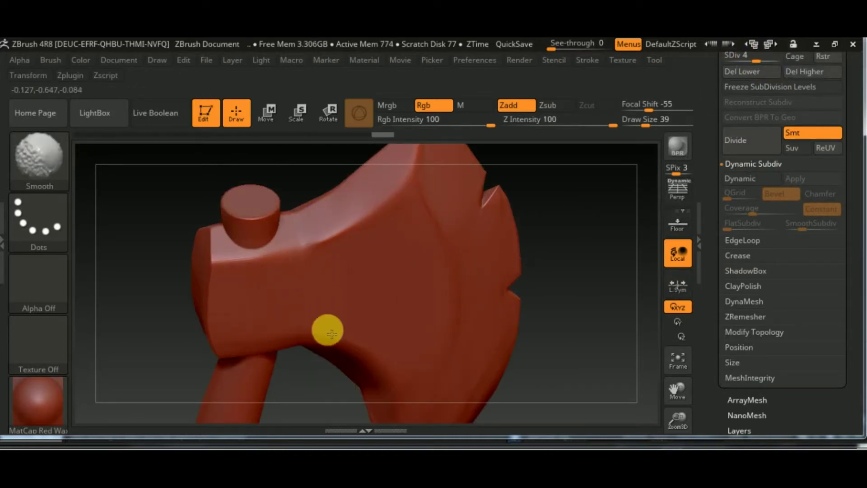
Smooth the axe head's bevelled faces, edges and handle joint with the Smooth brush
mouse_move(368, 194)
right_mouse_down()
mouse_move(375, 257)
mouse_move(367, 271)
mouse_move(592, 307)
right_mouse_up()
left_click_drag(343, 262, 288, 291, "shift")
mouse_move(287, 270)
right_mouse_down()
mouse_move(457, 321)
mouse_move(452, 379)
mouse_move(393, 278)
right_mouse_up()
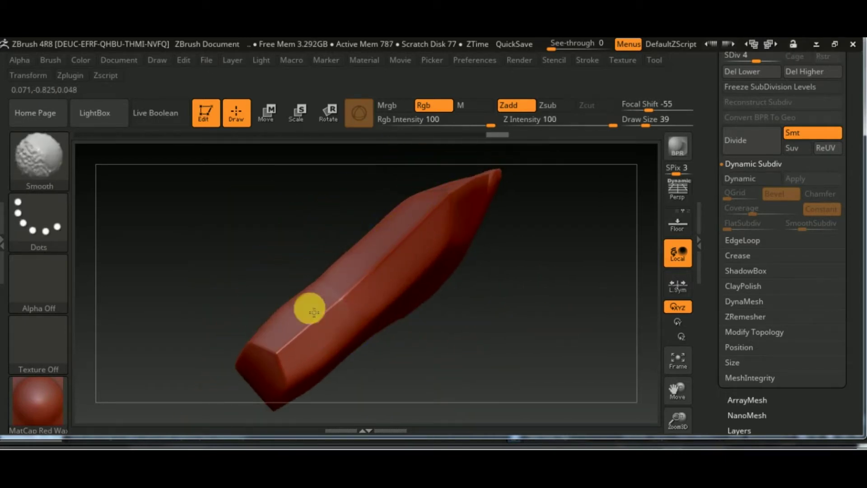
right_click_drag(314, 312, 466, 272)
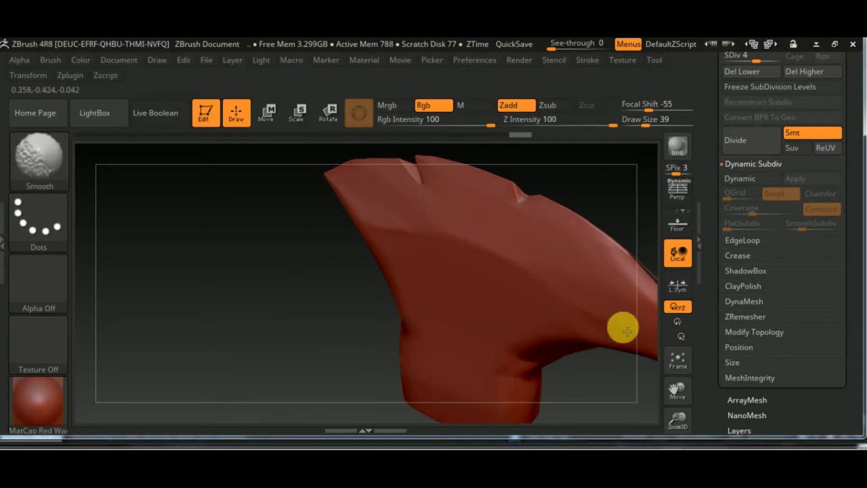
mouse_move(584, 336)
right_mouse_down()
mouse_move(592, 387)
mouse_move(454, 245)
right_mouse_up()
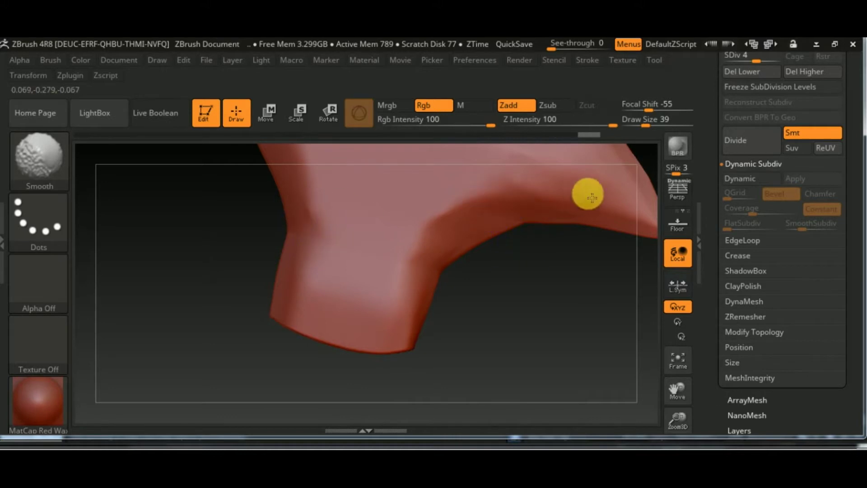
mouse_move(502, 266)
right_mouse_down()
mouse_move(453, 312)
mouse_move(522, 255)
right_mouse_up()
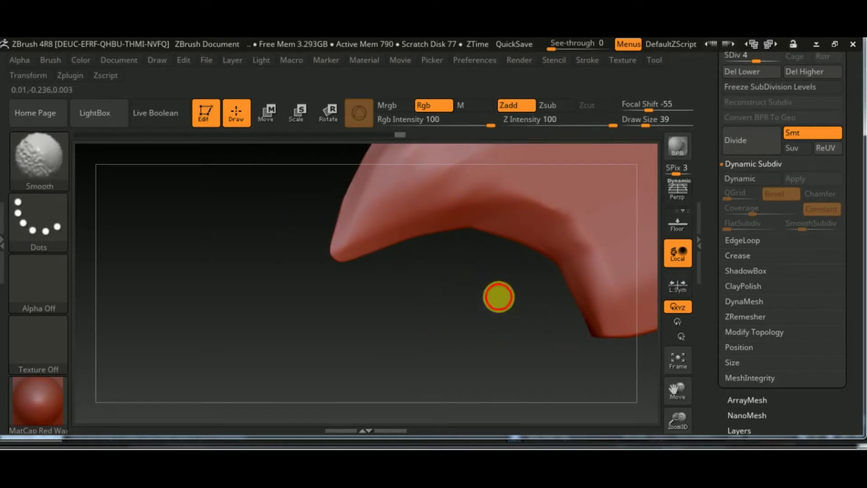
right_click_drag(499, 297, 373, 325)
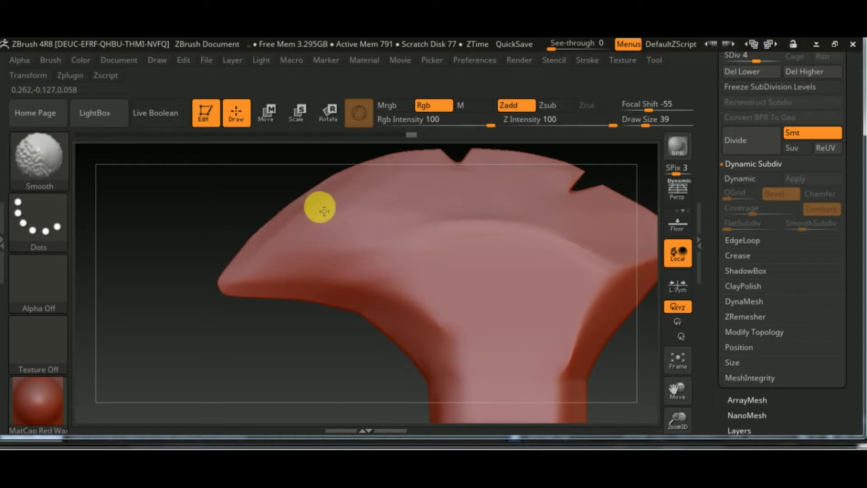
mouse_move(416, 354)
right_mouse_down()
mouse_move(517, 323)
mouse_move(238, 248)
mouse_move(480, 304)
mouse_move(403, 350)
mouse_move(363, 348)
right_mouse_up()
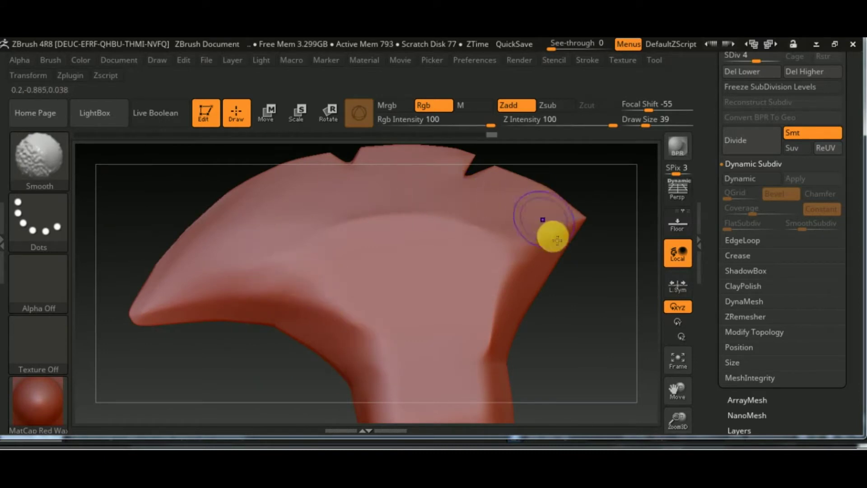
mouse_move(422, 329)
right_mouse_down()
mouse_move(507, 338)
mouse_move(588, 288)
mouse_move(419, 294)
mouse_move(331, 379)
mouse_move(484, 284)
mouse_move(451, 361)
mouse_move(521, 352)
mouse_move(410, 329)
mouse_move(527, 373)
right_mouse_up()
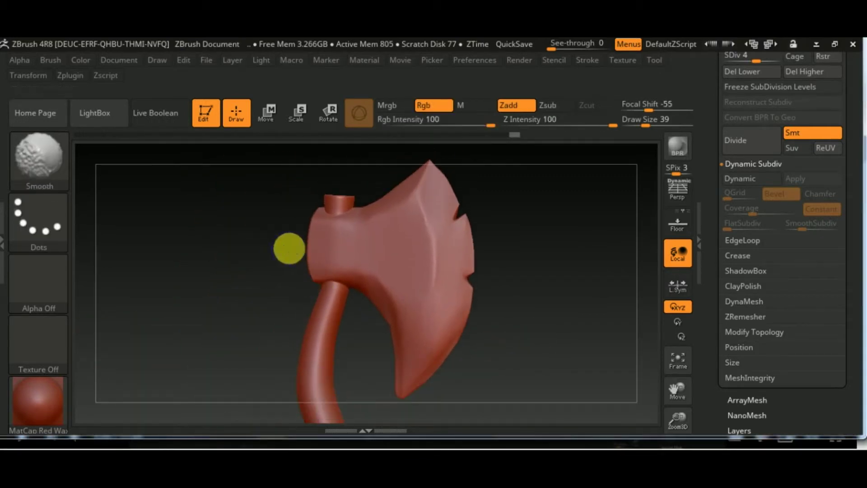
mouse_move(494, 295)
right_mouse_down()
mouse_move(526, 350)
mouse_move(513, 310)
right_mouse_up()
Select the TrimDynamic brush with Draw Size 9 and Z Intensity 61
left_click(31, 168)
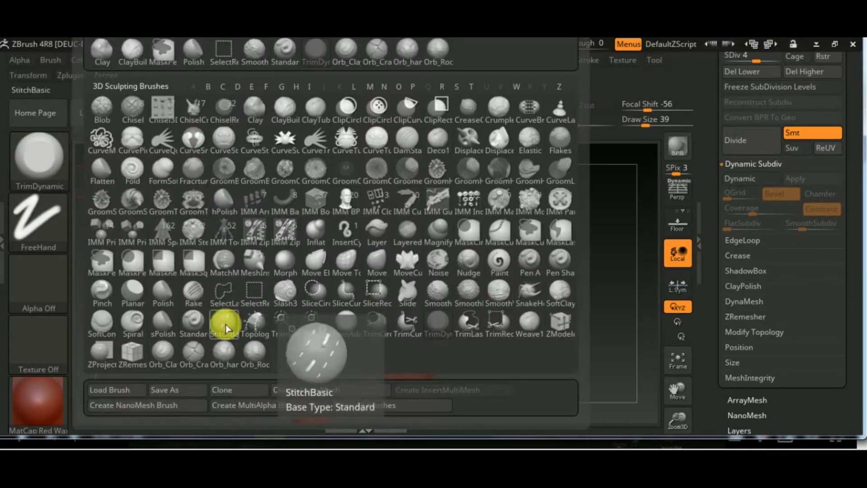
left_click(444, 322)
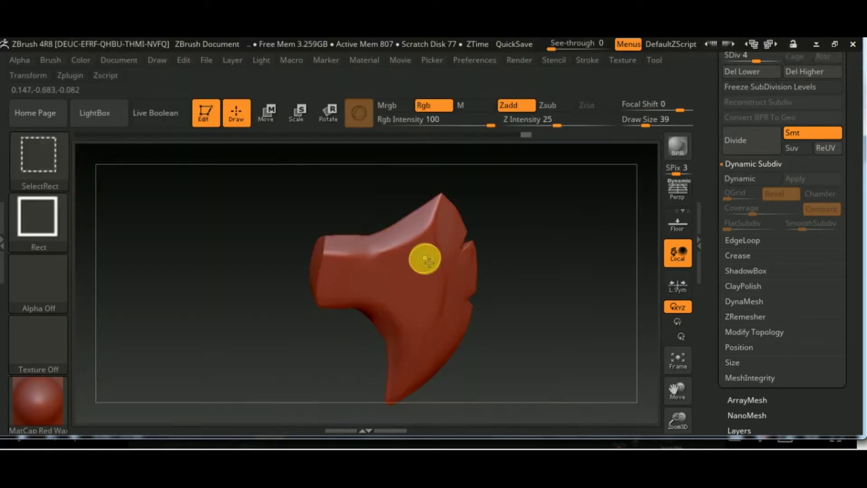
mouse_move(425, 257)
right_mouse_down()
mouse_move(325, 345)
mouse_move(344, 348)
mouse_move(381, 200)
right_mouse_up()
left_click_drag(646, 125, 634, 124)
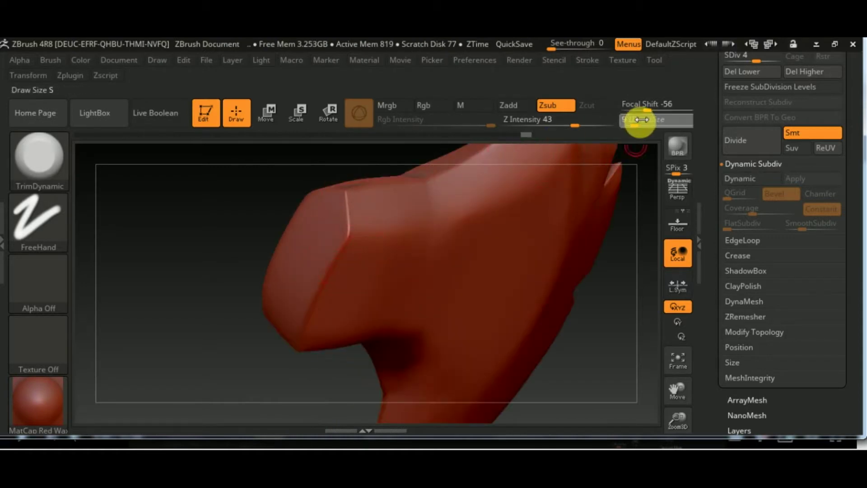
left_click_drag(562, 125, 636, 125)
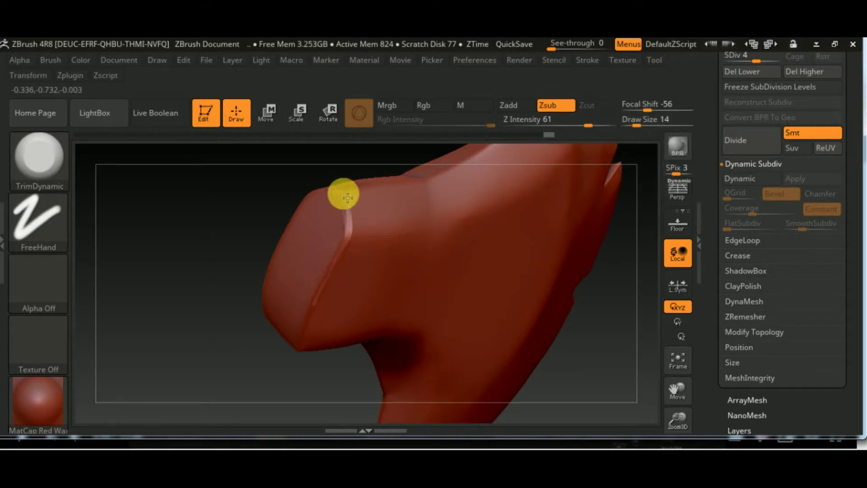
Trim flat bevels along the axe head's edges, raising Draw Size to 12
mouse_move(262, 288)
left_mouse_down()
mouse_move(244, 271)
mouse_move(329, 267)
left_mouse_up()
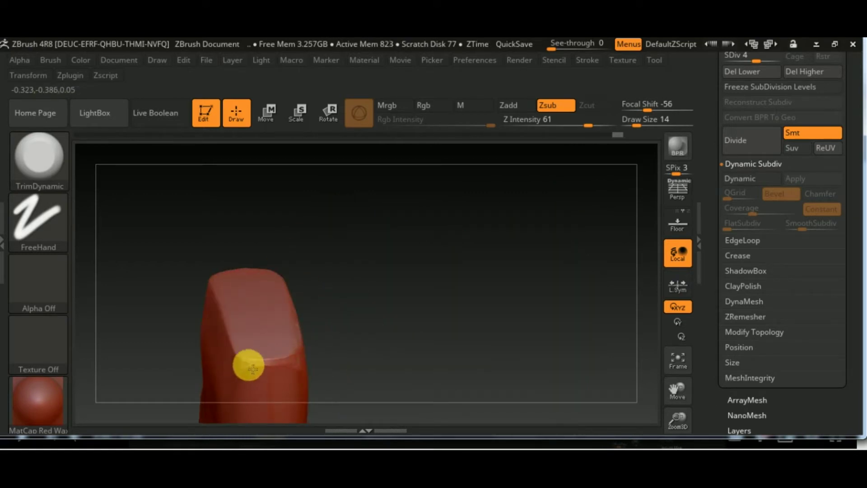
left_click_drag(234, 352, 363, 320)
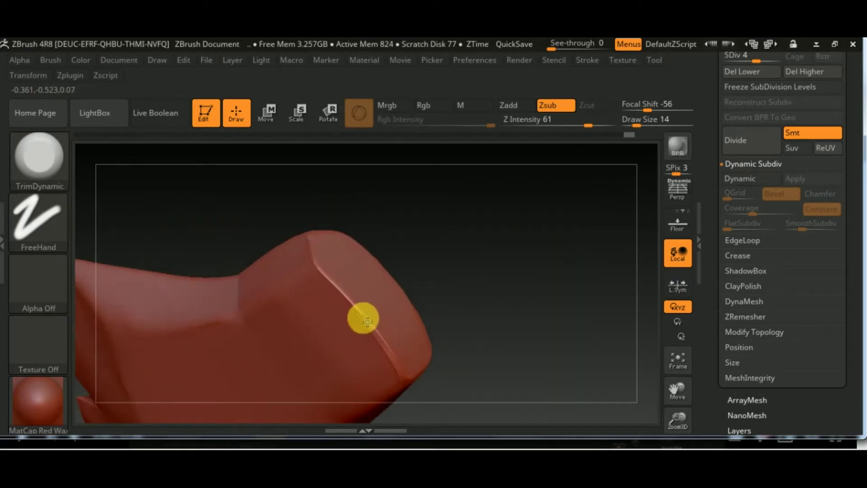
mouse_move(637, 125)
left_mouse_down()
mouse_move(623, 140)
mouse_move(642, 126)
left_mouse_up()
mouse_move(312, 244)
left_mouse_down()
mouse_move(498, 329)
mouse_move(571, 319)
mouse_move(523, 277)
mouse_move(338, 300)
mouse_move(426, 298)
left_mouse_up()
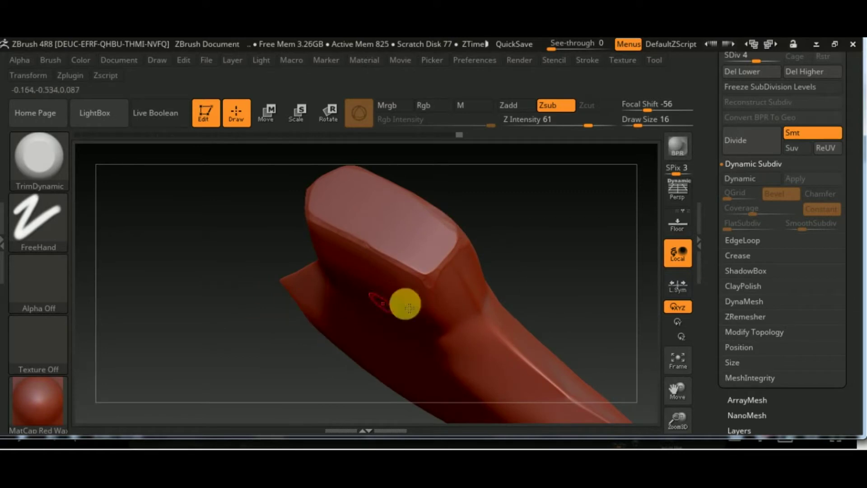
left_click_drag(524, 257, 432, 246)
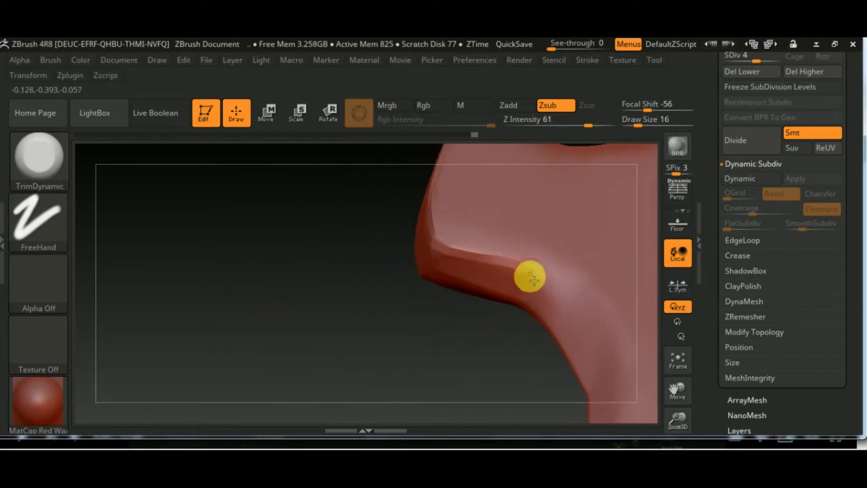
mouse_move(492, 309)
left_mouse_down()
mouse_move(307, 255)
mouse_move(271, 311)
left_mouse_up()
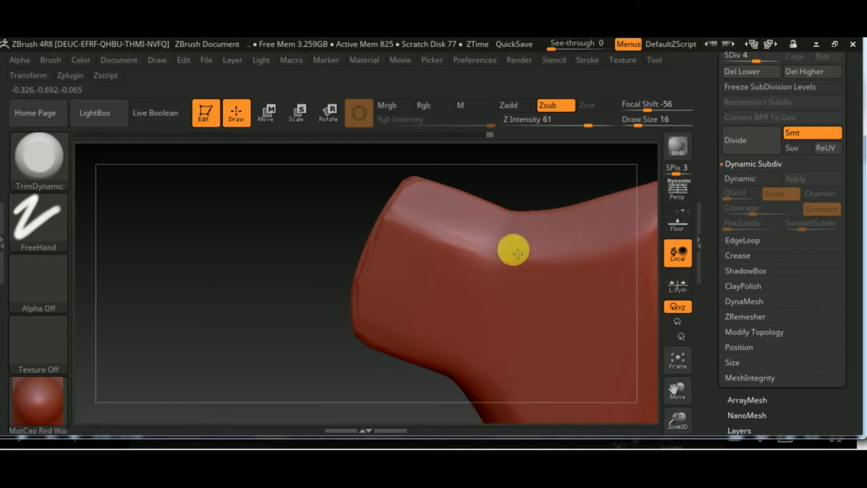
left_click_drag(626, 251, 416, 283)
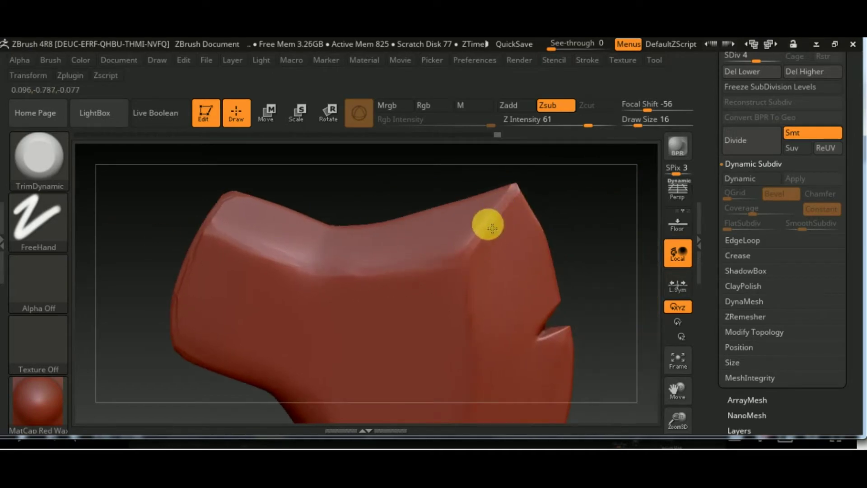
Check the trimmed ridges and crease, then set Z Intensity 46 and Draw Size 44
mouse_move(573, 236)
left_mouse_down()
mouse_move(596, 302)
mouse_move(218, 195)
left_mouse_up()
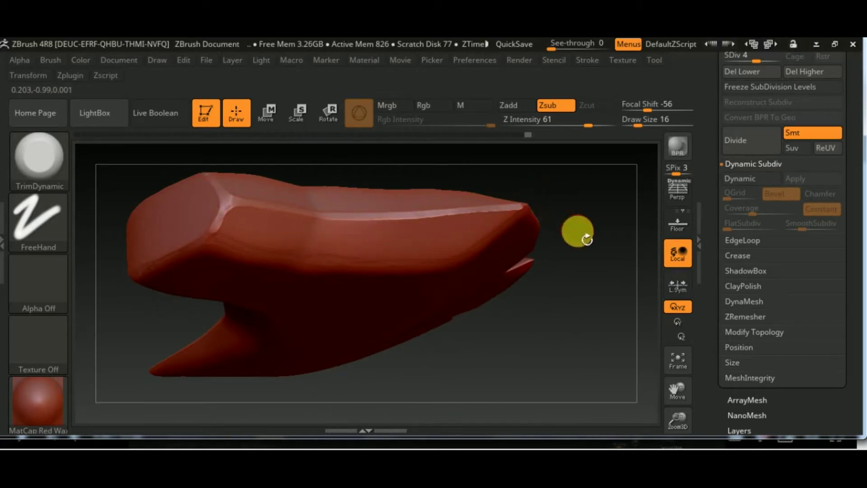
mouse_move(577, 232)
left_mouse_down()
mouse_move(493, 248)
mouse_move(436, 220)
left_mouse_up()
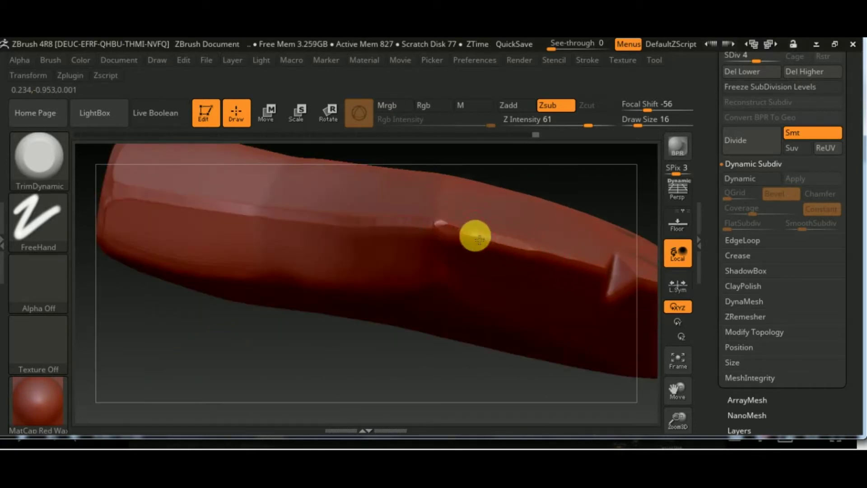
mouse_move(605, 265)
left_mouse_down()
mouse_move(486, 291)
mouse_move(456, 215)
mouse_move(471, 223)
mouse_move(416, 285)
mouse_move(474, 229)
mouse_move(442, 234)
mouse_move(418, 313)
mouse_move(428, 312)
mouse_move(399, 247)
mouse_move(414, 229)
left_mouse_up()
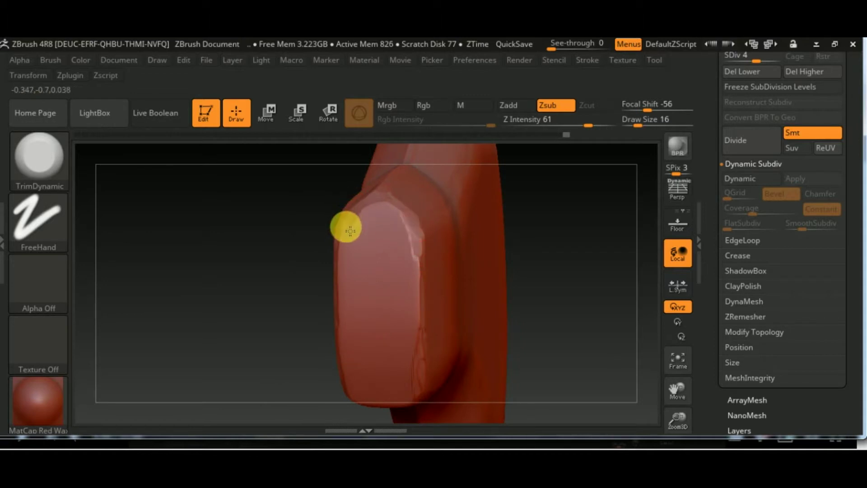
mouse_move(421, 396)
left_mouse_down()
mouse_move(560, 271)
mouse_move(455, 329)
mouse_move(438, 323)
left_mouse_up()
mouse_move(372, 351)
left_mouse_down()
mouse_move(348, 341)
mouse_move(392, 347)
mouse_move(376, 303)
left_mouse_up()
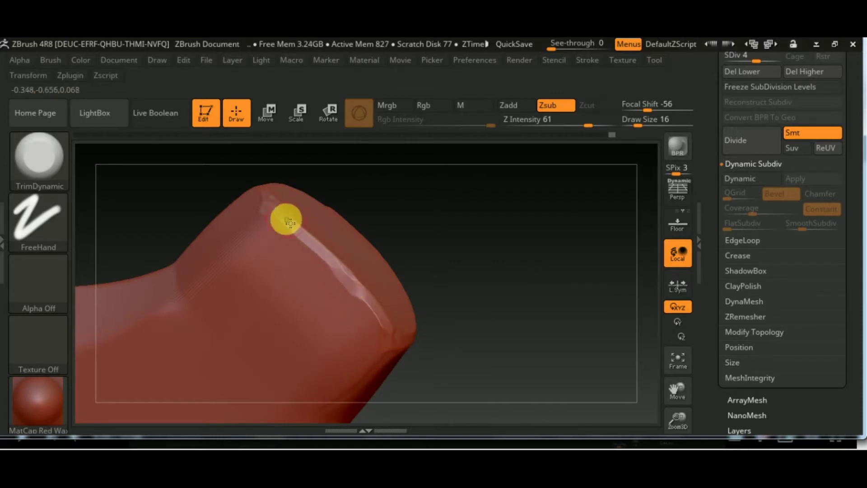
left_click_drag(288, 221, 321, 270)
mouse_move(299, 219)
left_mouse_down()
mouse_move(456, 350)
mouse_move(352, 198)
left_mouse_up()
mouse_move(425, 184)
left_mouse_down()
mouse_move(551, 232)
mouse_move(569, 199)
left_mouse_up()
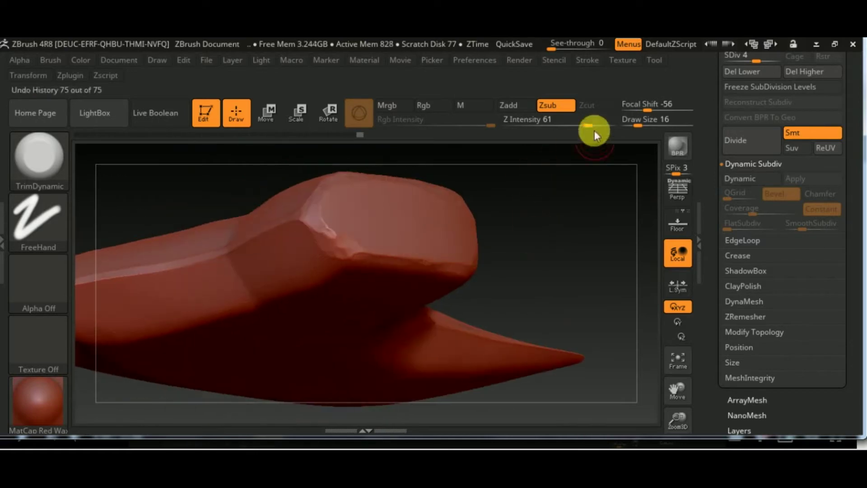
left_click_drag(588, 125, 577, 126)
left_click_drag(638, 125, 648, 125)
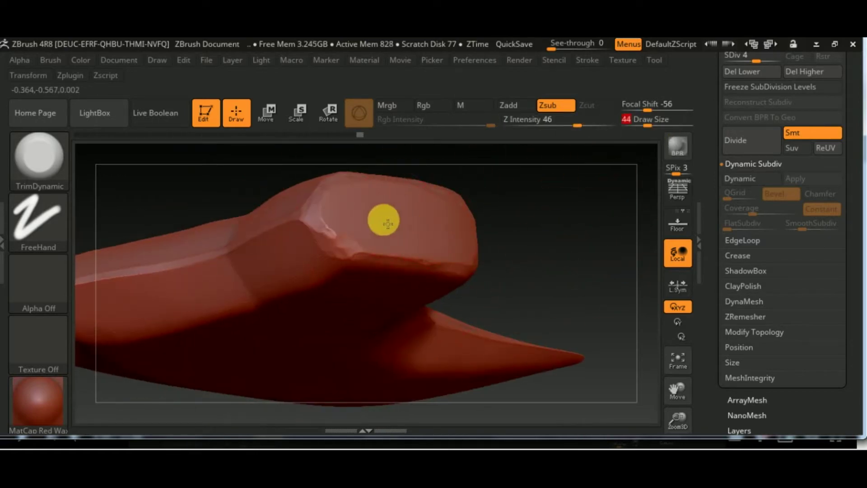
Switch to the TrimDynamic brush with a smaller Draw Size
left_click(41, 174)
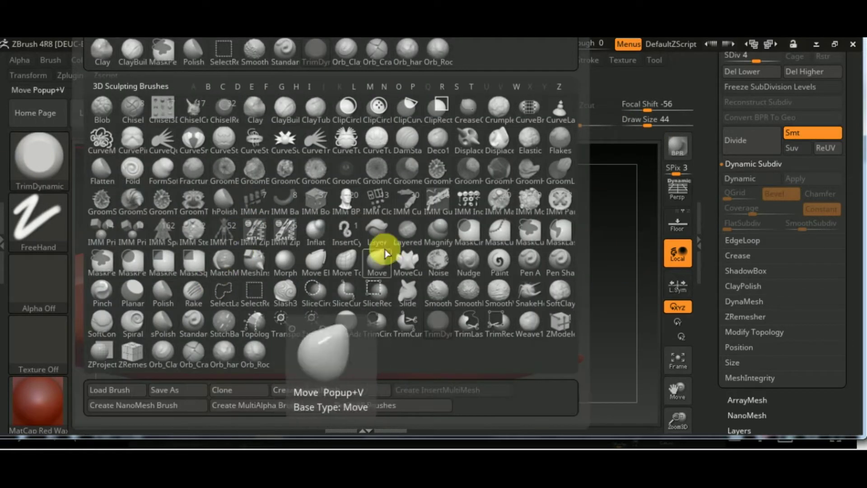
left_click(317, 262)
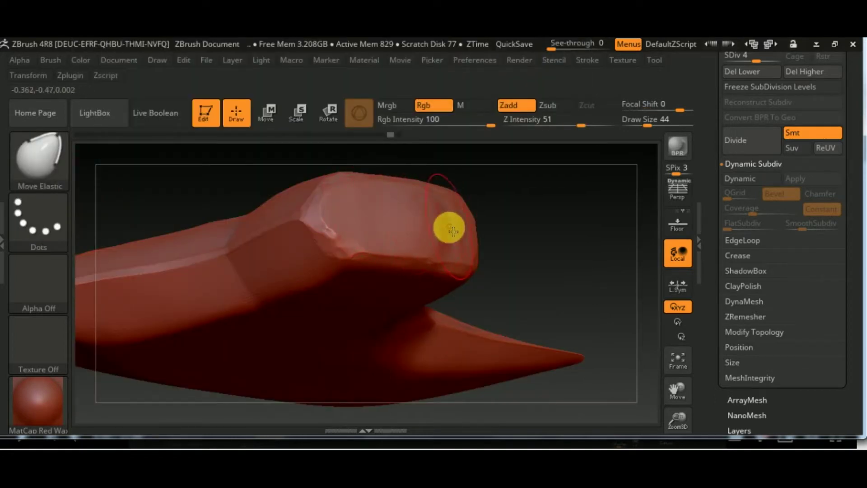
left_click(54, 172)
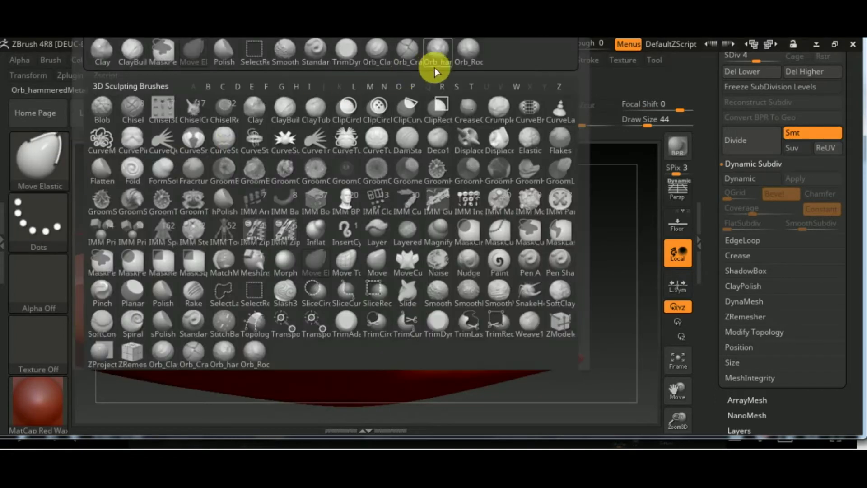
left_click(161, 68)
mouse_move(654, 122)
left_mouse_down()
mouse_move(643, 125)
mouse_move(653, 125)
left_mouse_up()
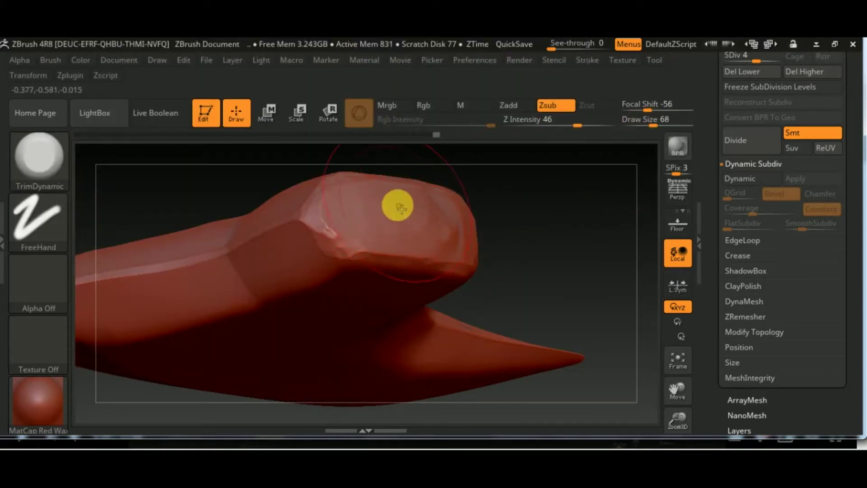
Flatten the axe head's top face at Z Intensity 23 and Draw Size 35
left_click_drag(398, 206, 452, 219)
left_click_drag(497, 290, 435, 240)
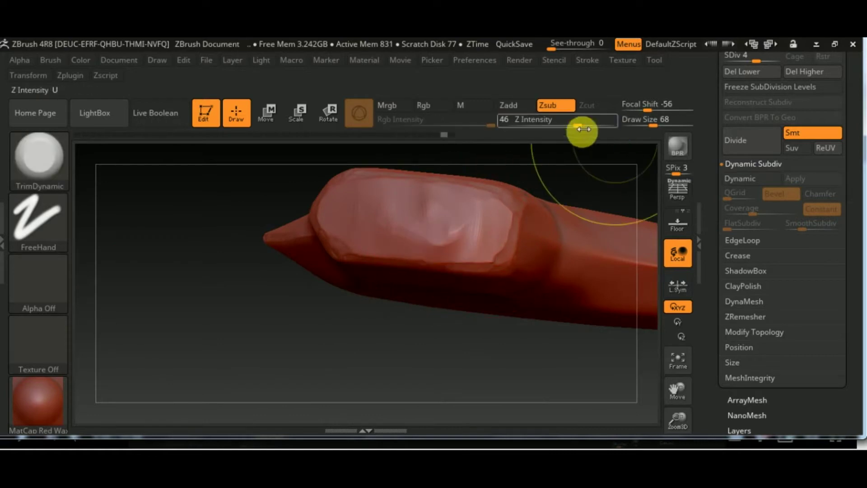
left_click_drag(583, 129, 555, 126)
left_click_drag(655, 123, 645, 125)
mouse_move(487, 221)
left_mouse_down()
mouse_move(441, 238)
mouse_move(424, 207)
left_mouse_up()
left_click_drag(484, 244, 496, 230)
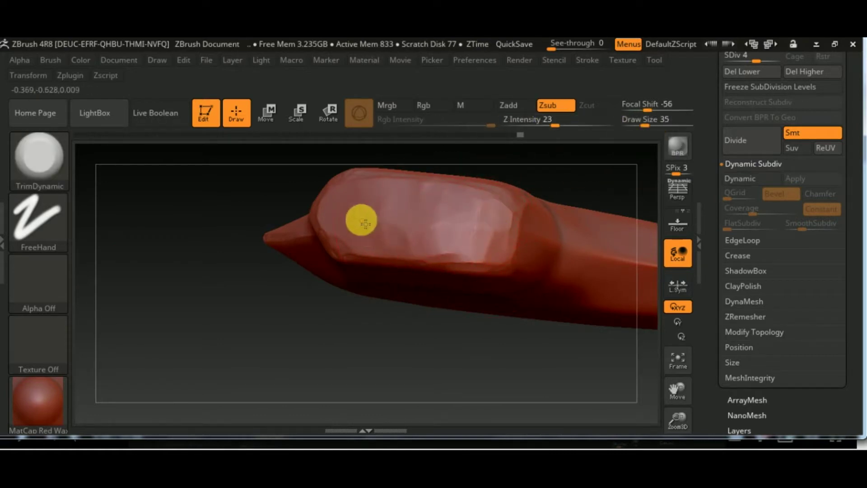
Set Draw Size 14 and orbit to inspect the head's profile and tapered end
mouse_move(397, 333)
left_mouse_down()
mouse_move(498, 280)
mouse_move(474, 304)
mouse_move(471, 260)
mouse_move(509, 287)
left_mouse_up()
left_click_drag(645, 117, 642, 118)
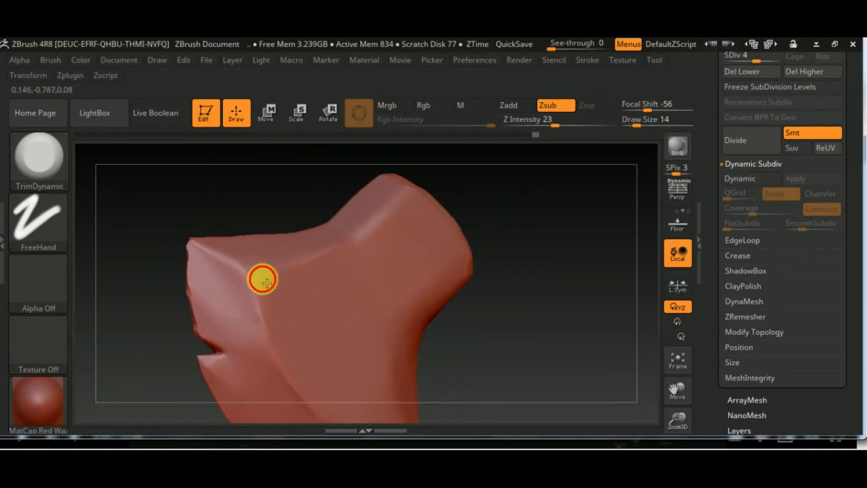
mouse_move(432, 302)
left_mouse_down()
mouse_move(513, 340)
mouse_move(513, 305)
mouse_move(487, 292)
mouse_move(424, 335)
mouse_move(420, 272)
mouse_move(370, 291)
mouse_move(383, 336)
mouse_move(360, 274)
left_mouse_up()
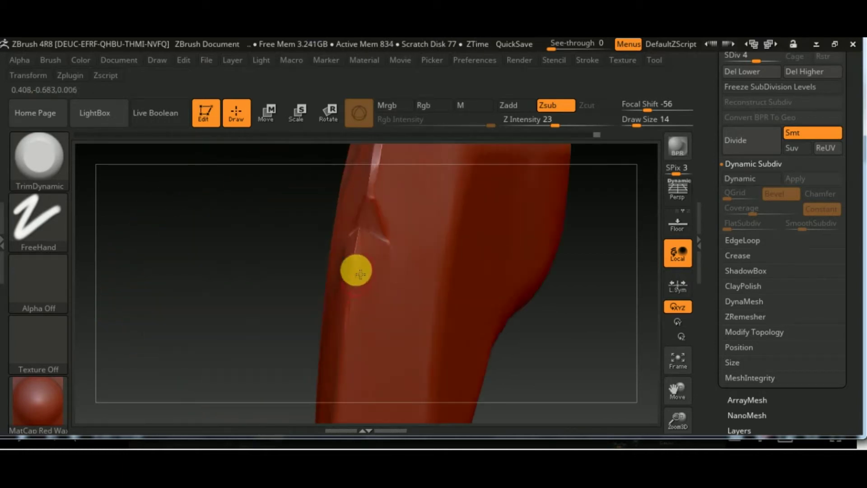
left_click_drag(496, 333, 476, 240)
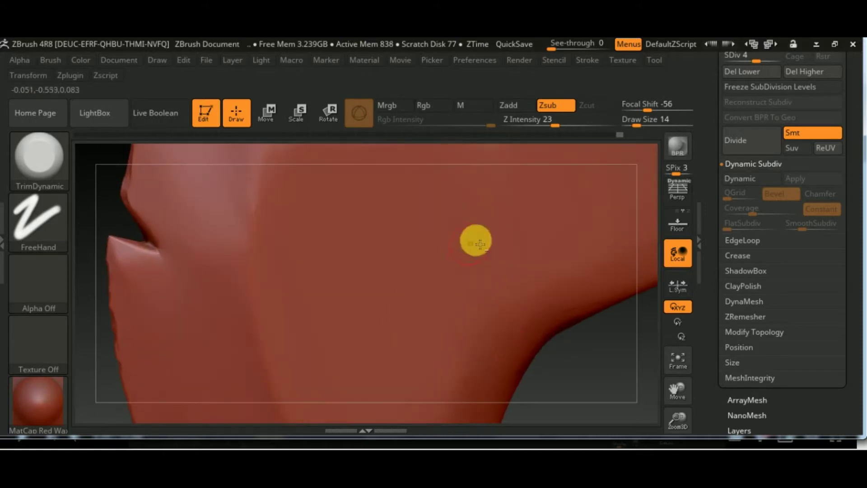
mouse_move(588, 387)
left_mouse_down()
mouse_move(603, 284)
mouse_move(155, 247)
left_mouse_up()
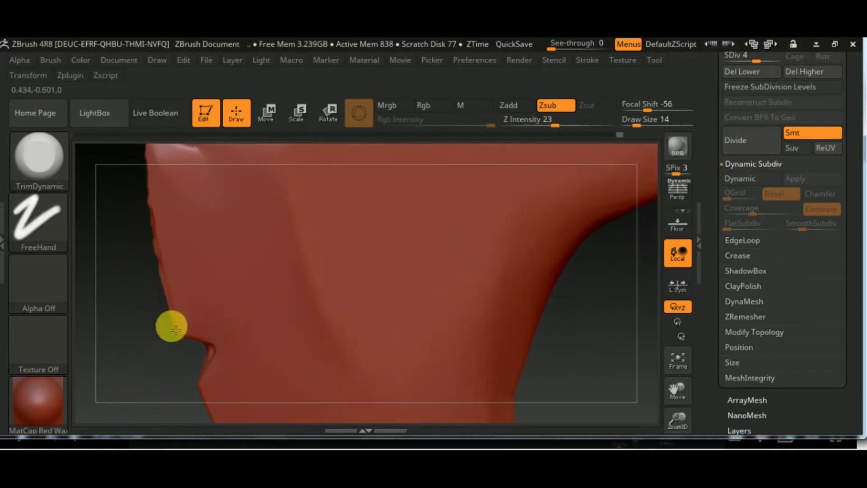
left_click_drag(155, 349, 193, 301)
mouse_move(217, 236)
left_mouse_down()
mouse_move(314, 347)
mouse_move(505, 177)
left_mouse_up()
left_click_drag(425, 319, 305, 284)
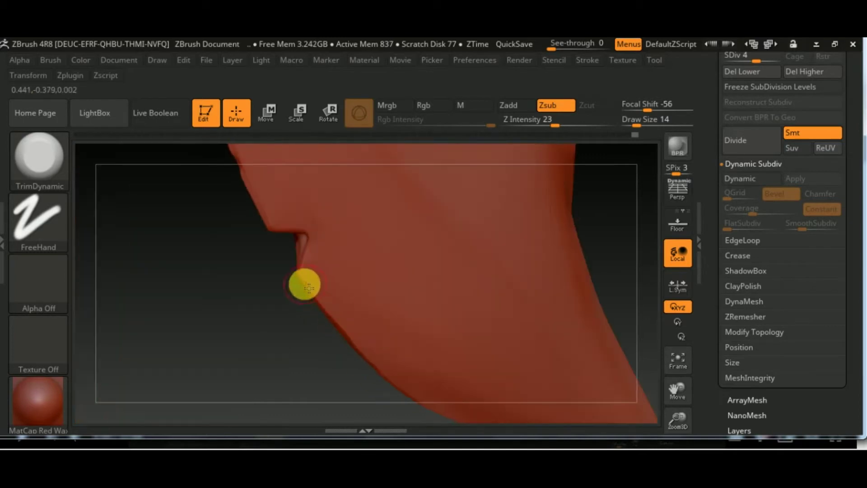
mouse_move(355, 371)
left_mouse_down()
mouse_move(248, 244)
mouse_move(341, 274)
left_mouse_up()
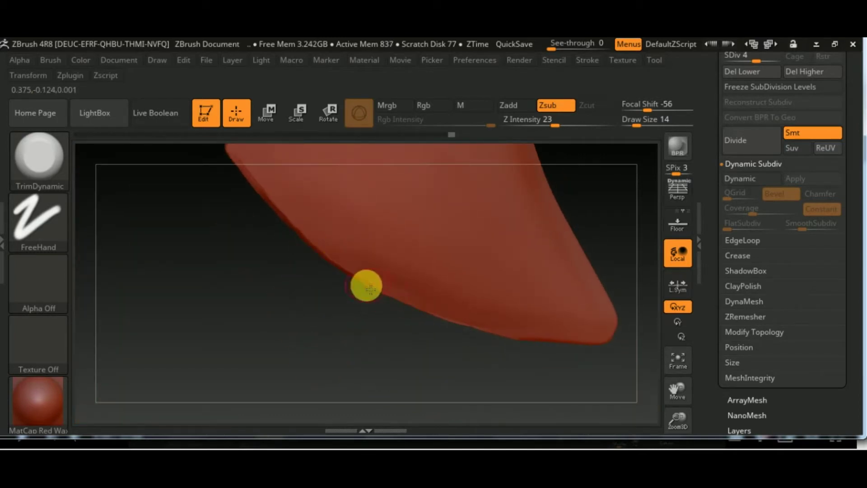
mouse_move(588, 348)
left_mouse_down()
mouse_move(540, 304)
mouse_move(337, 313)
left_mouse_up()
mouse_move(283, 386)
left_mouse_down()
mouse_move(437, 310)
mouse_move(292, 328)
mouse_move(298, 319)
mouse_move(384, 344)
mouse_move(398, 196)
mouse_move(443, 248)
mouse_move(399, 283)
mouse_move(563, 319)
mouse_move(497, 164)
mouse_move(480, 269)
mouse_move(501, 303)
left_mouse_up()
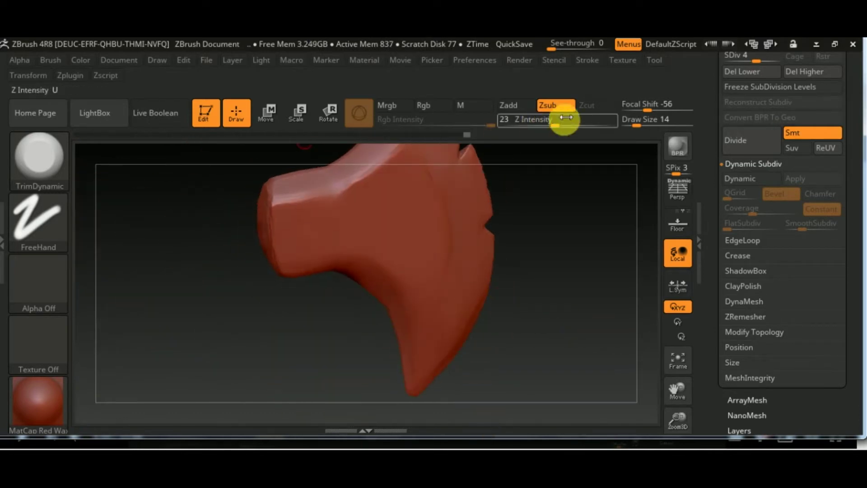
Flatten the broad side of the axe head at Draw Size 87, then reduce to 46
left_click_drag(637, 121, 657, 121)
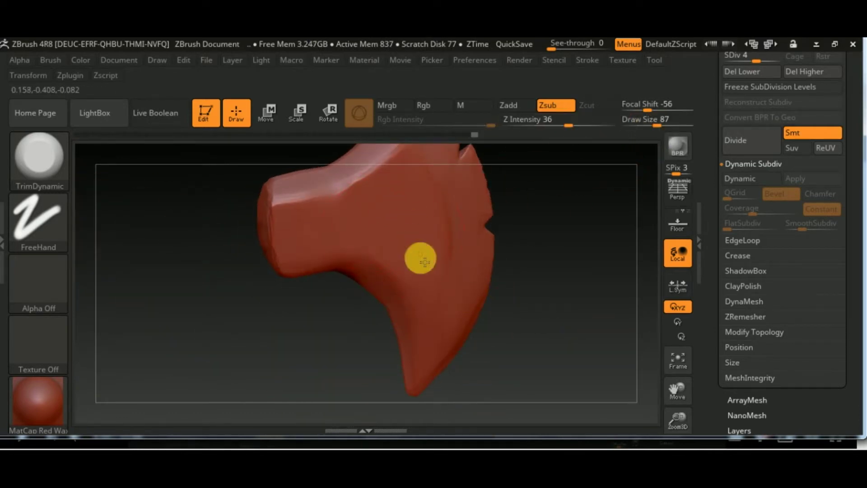
left_click_drag(544, 337, 565, 273)
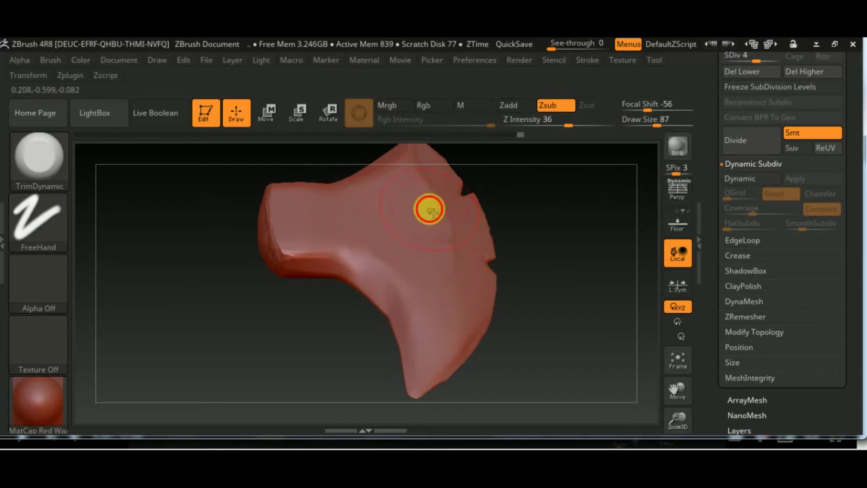
mouse_move(429, 197)
left_mouse_down()
mouse_move(231, 307)
mouse_move(397, 311)
mouse_move(315, 210)
left_mouse_up()
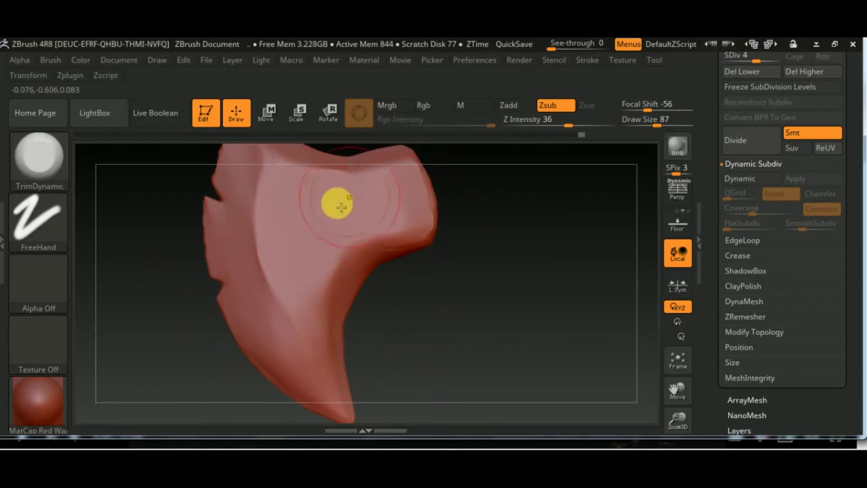
left_click_drag(657, 122, 647, 122)
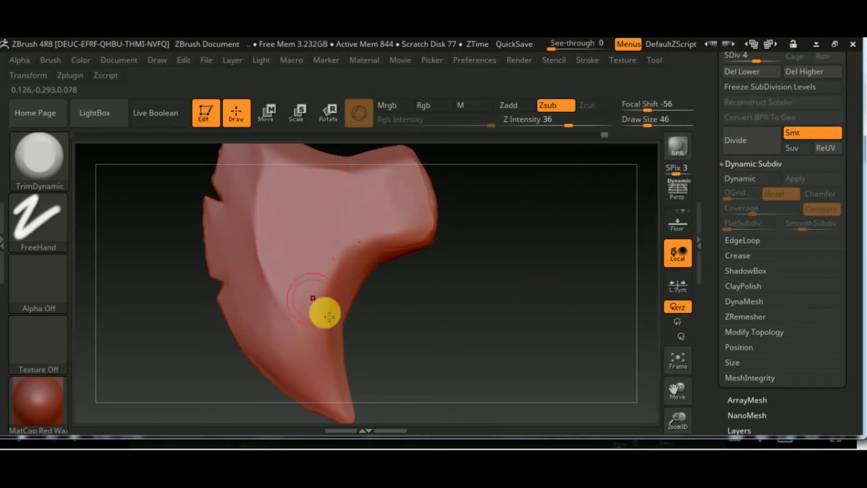
mouse_move(326, 313)
left_mouse_down()
mouse_move(402, 353)
mouse_move(420, 323)
mouse_move(261, 262)
left_mouse_up()
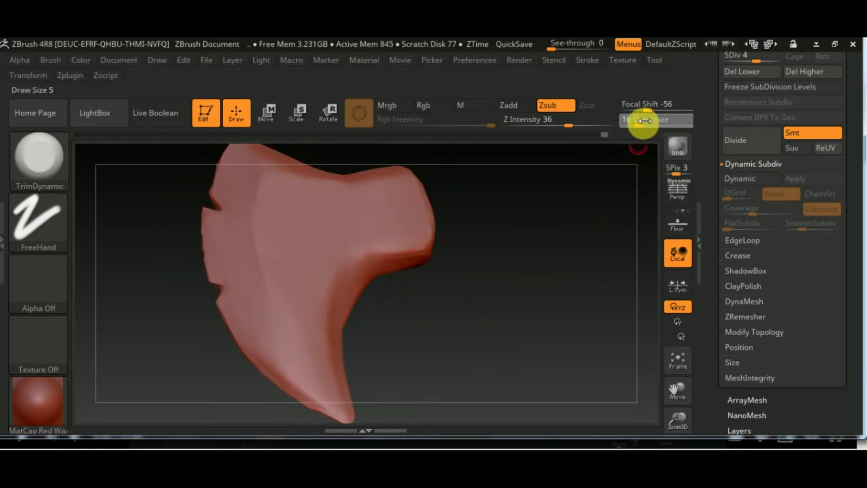
Set Draw Size 23 and Z Intensity 54, viewing the blade curve and top
left_click_drag(644, 120, 641, 121)
left_click_drag(568, 125, 573, 125)
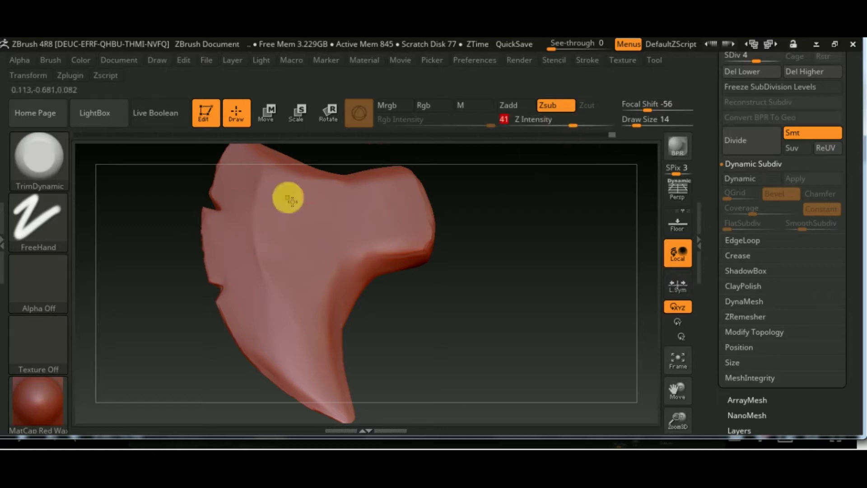
left_click_drag(646, 126, 647, 127)
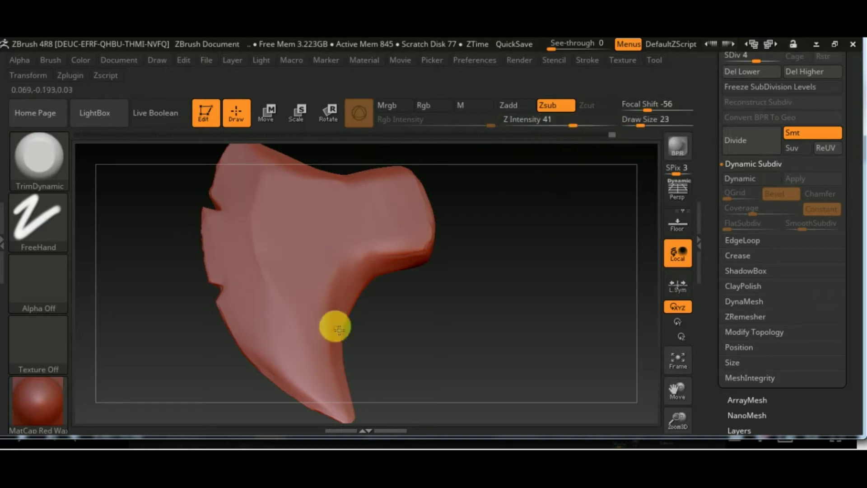
left_click_drag(486, 298, 482, 349)
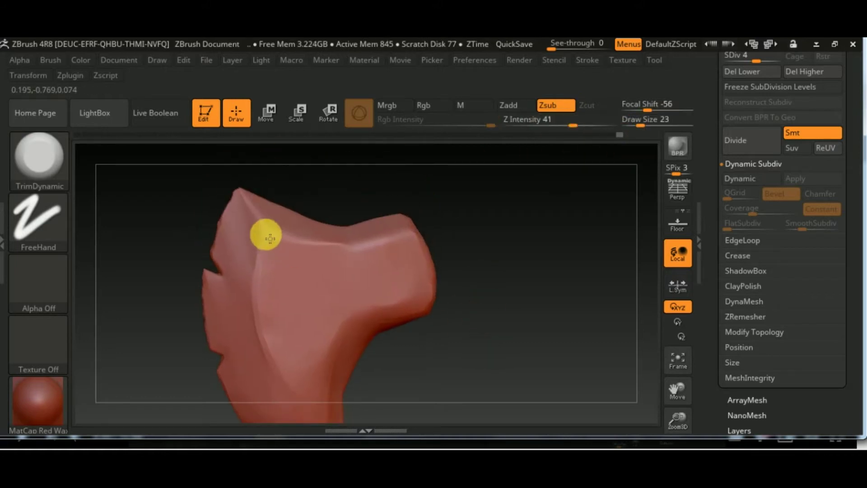
left_click_drag(573, 125, 583, 125)
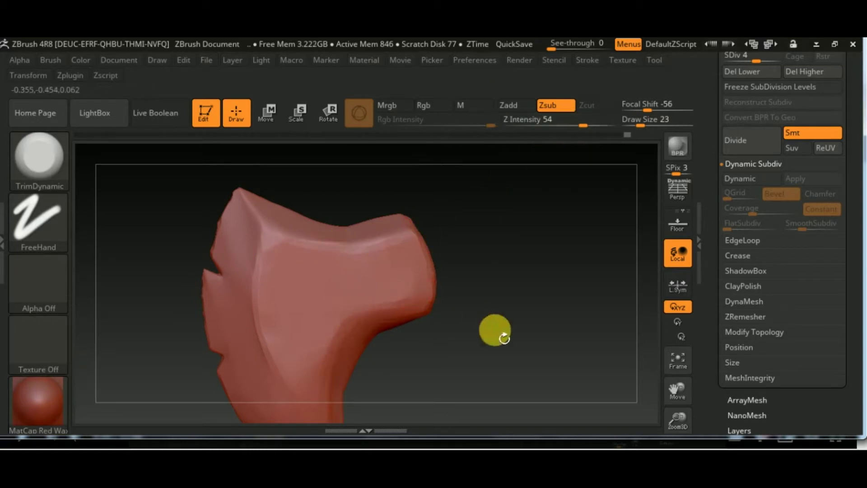
left_click_drag(504, 338, 359, 302)
left_click_drag(387, 265, 414, 246)
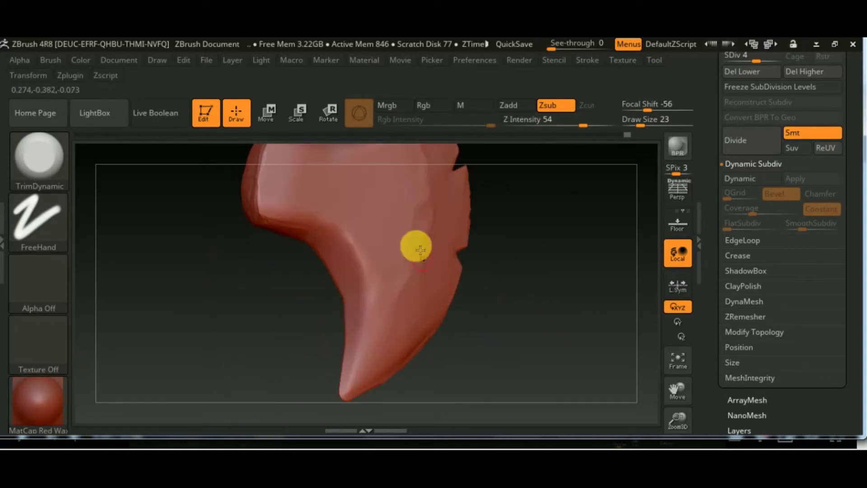
mouse_move(433, 217)
left_mouse_down()
mouse_move(538, 348)
mouse_move(383, 234)
left_mouse_up()
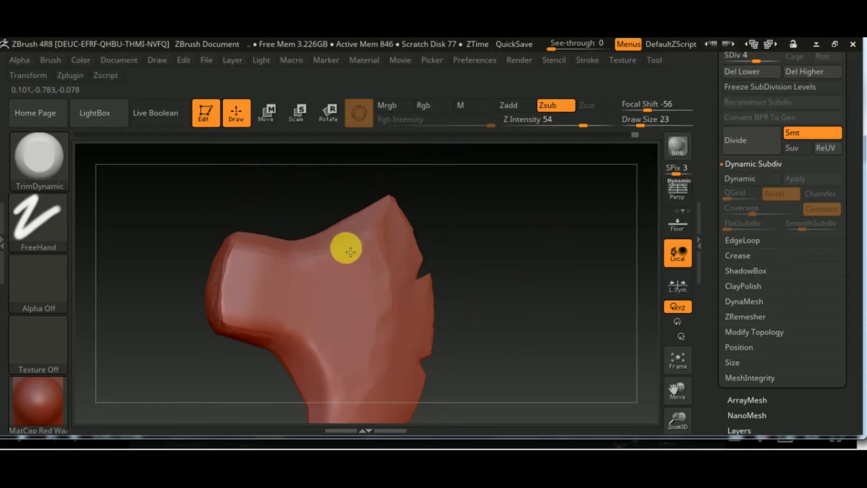
mouse_move(232, 245)
left_mouse_down()
mouse_move(546, 310)
mouse_move(369, 282)
left_mouse_up()
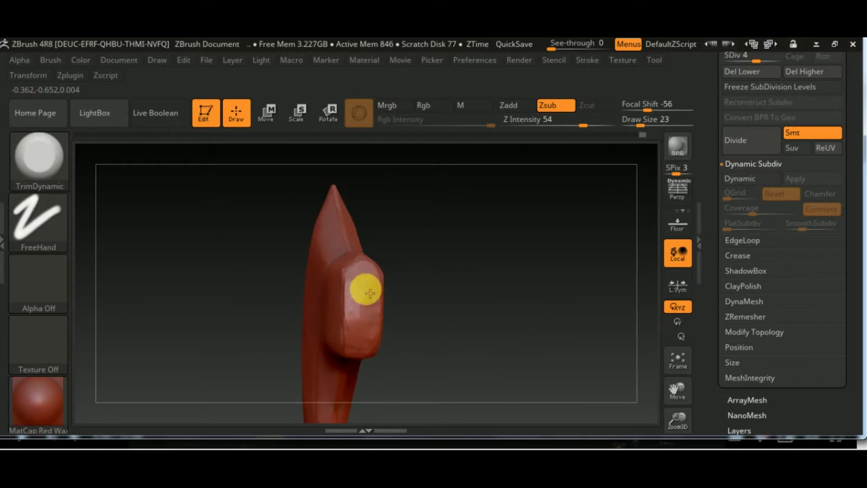
mouse_move(354, 355)
left_mouse_down()
mouse_move(497, 329)
mouse_move(323, 422)
left_mouse_up()
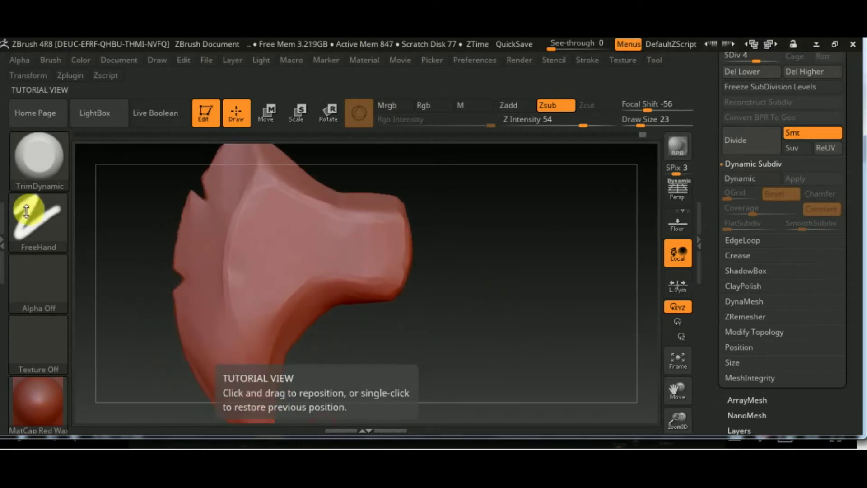
left_click(39, 156)
Select OrbFlatten_Edge and flatten the head's inner edge toward the bottom
left_click(285, 353)
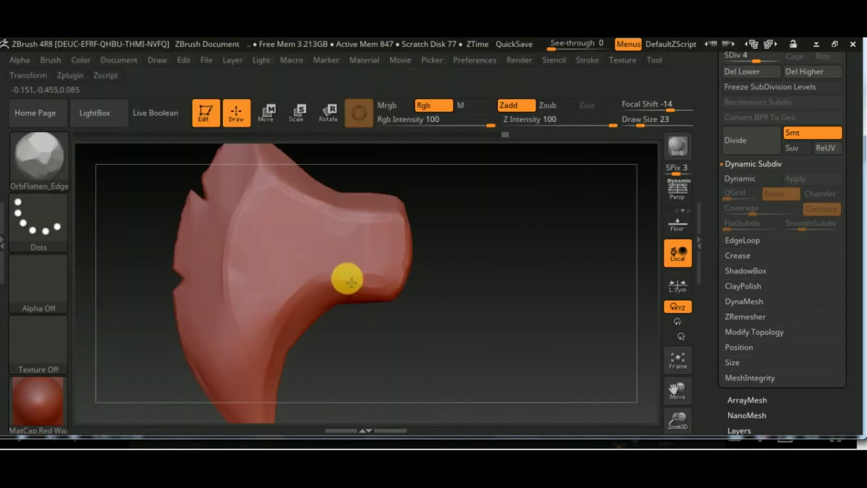
mouse_move(362, 335)
left_mouse_down()
mouse_move(461, 304)
mouse_move(499, 309)
mouse_move(468, 288)
mouse_move(386, 268)
left_mouse_up()
left_click_drag(347, 313, 323, 383)
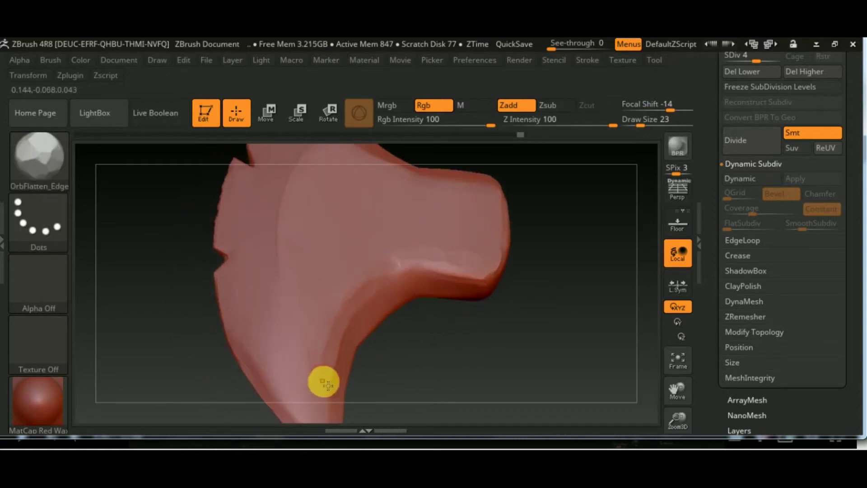
left_click_drag(290, 183, 565, 337)
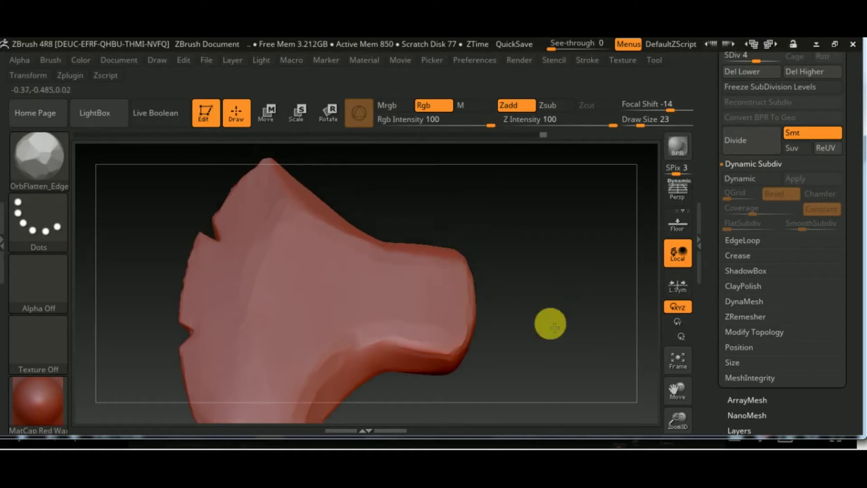
mouse_move(550, 324)
left_mouse_down()
mouse_move(489, 332)
mouse_move(436, 254)
left_mouse_up()
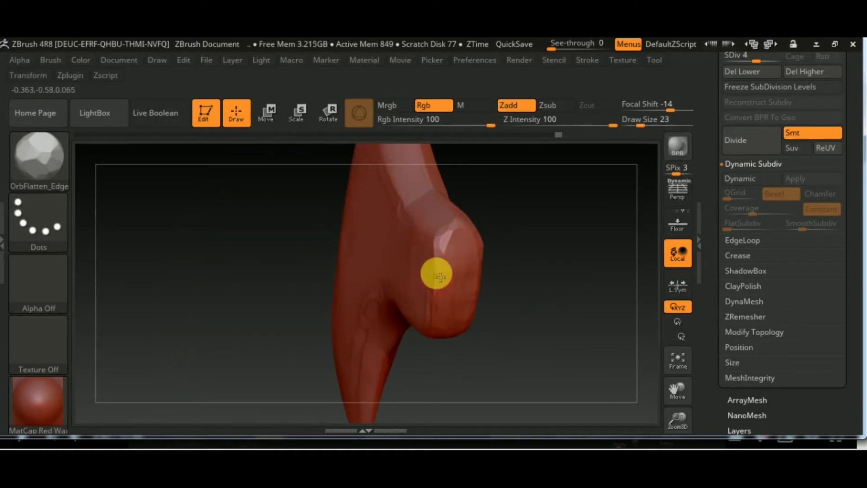
left_click_drag(553, 298, 448, 283)
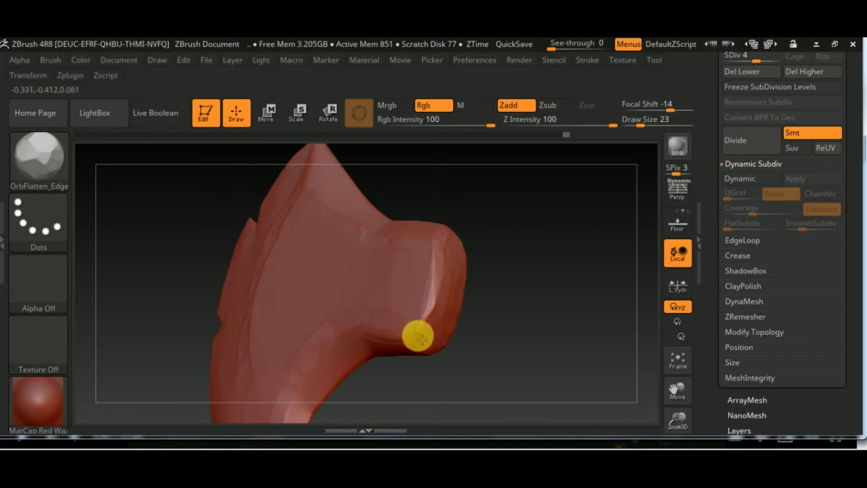
mouse_move(506, 343)
left_mouse_down()
mouse_move(444, 336)
mouse_move(462, 248)
left_mouse_up()
mouse_move(456, 293)
left_mouse_down()
mouse_move(437, 266)
mouse_move(405, 317)
left_mouse_up()
Flatten the socket's curved neck at Draw Size 68 and Z Intensity 47, then size 35
left_click_drag(344, 271, 323, 203)
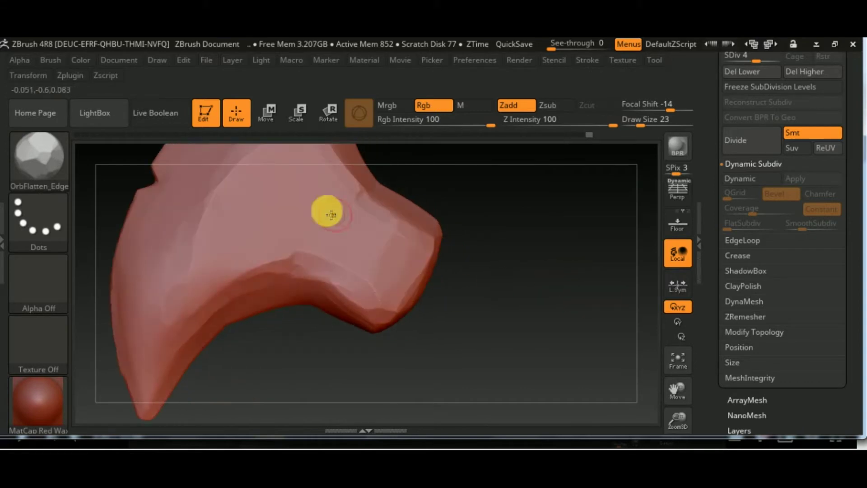
mouse_move(640, 125)
left_mouse_down()
mouse_move(668, 126)
mouse_move(642, 122)
left_mouse_up()
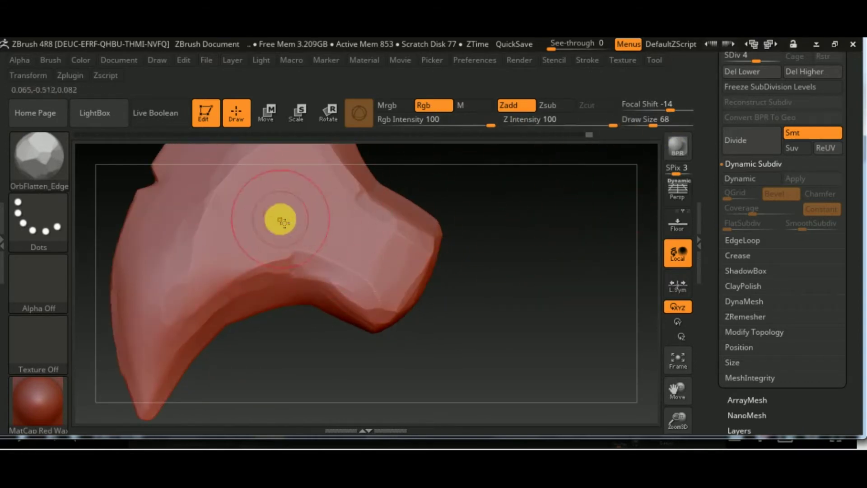
mouse_move(381, 267)
left_mouse_down()
mouse_move(500, 272)
mouse_move(378, 226)
left_mouse_up()
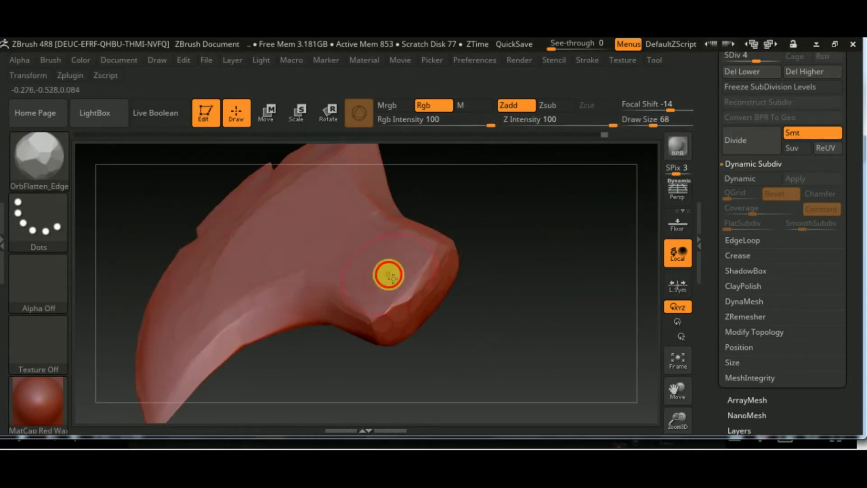
left_click_drag(613, 125, 578, 125)
mouse_move(533, 194)
left_mouse_down()
mouse_move(456, 261)
mouse_move(491, 227)
mouse_move(408, 246)
left_mouse_up()
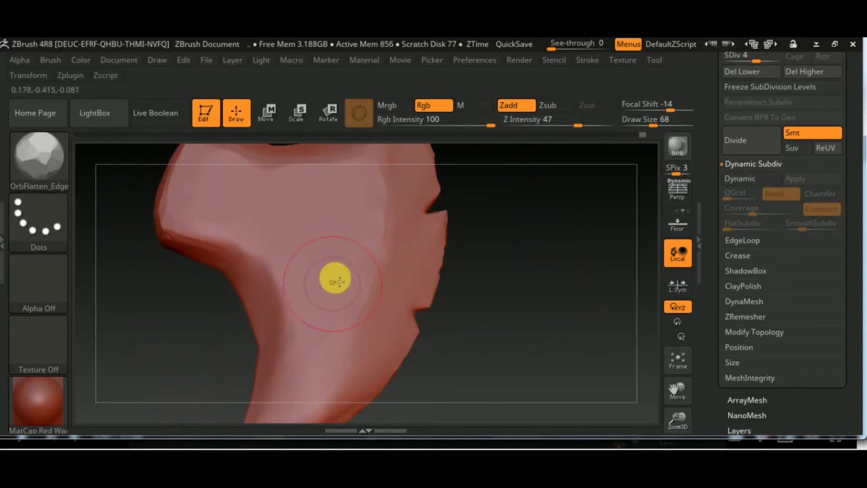
left_click_drag(546, 313, 294, 261)
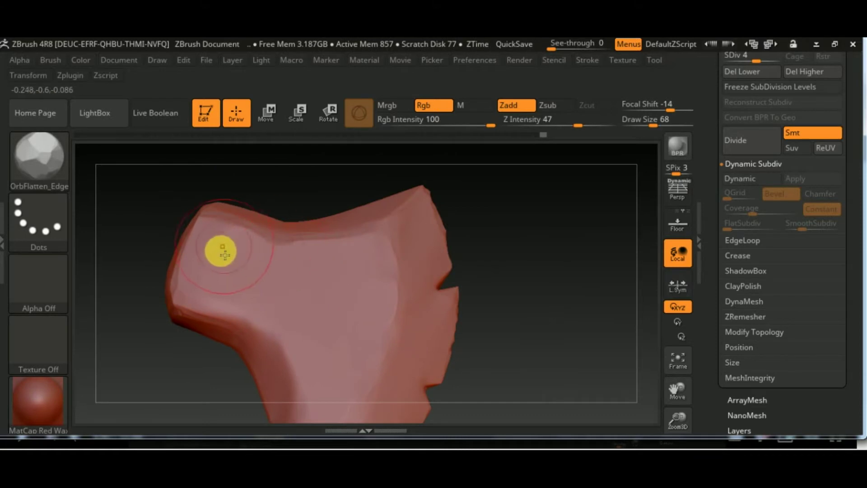
mouse_move(558, 282)
left_mouse_down()
mouse_move(509, 294)
mouse_move(557, 330)
mouse_move(563, 307)
mouse_move(301, 320)
left_mouse_up()
left_click_drag(294, 252, 381, 350)
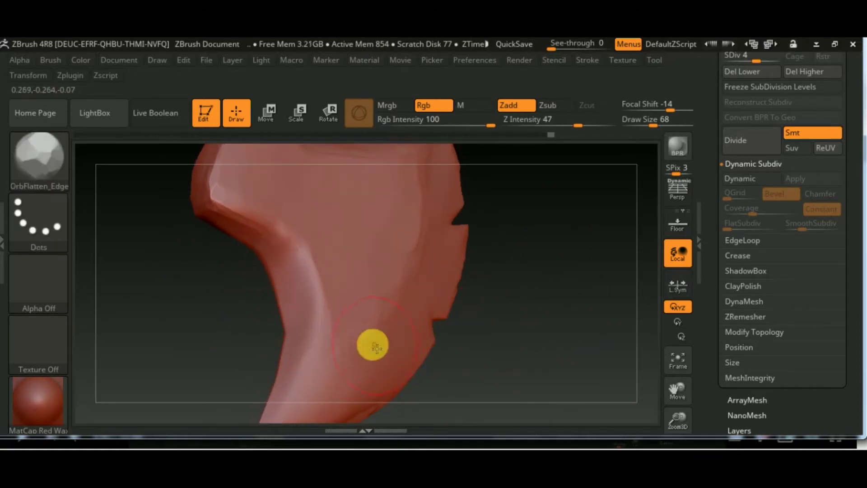
left_click_drag(653, 126, 646, 125)
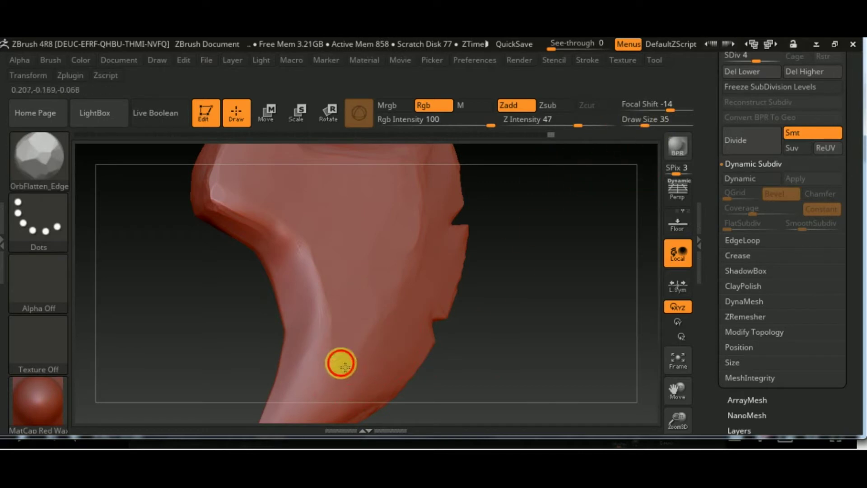
mouse_move(456, 348)
left_mouse_down()
mouse_move(522, 307)
mouse_move(381, 312)
mouse_move(540, 304)
mouse_move(524, 314)
mouse_move(442, 247)
left_mouse_up()
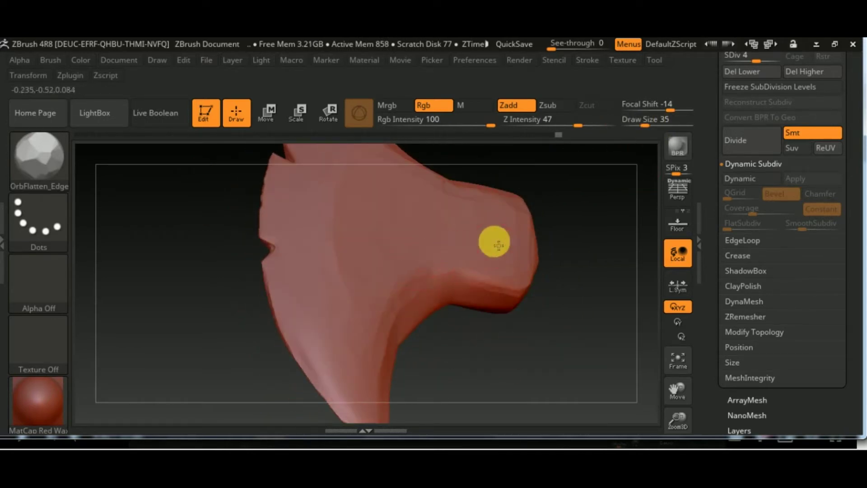
left_click(361, 268)
Flatten the socket's left edge into a plane with OrbFlatten_Edge at size 35
mouse_move(382, 247)
left_mouse_down()
mouse_move(486, 367)
mouse_move(429, 313)
left_mouse_up()
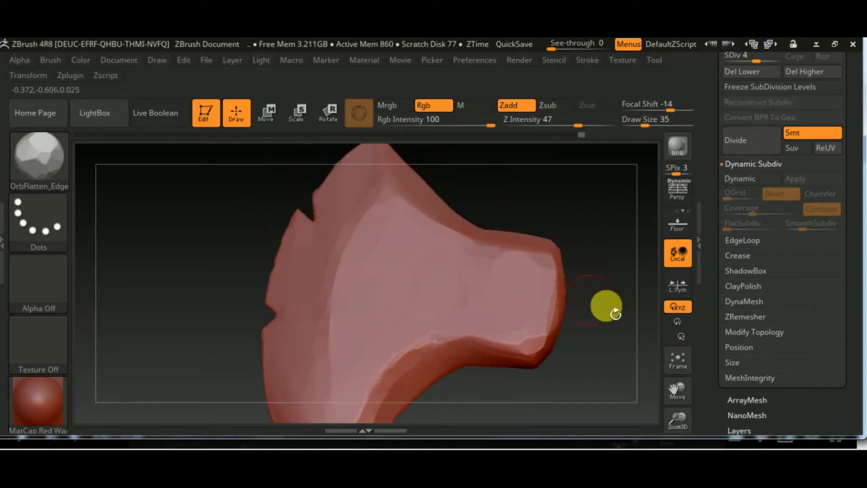
mouse_move(605, 305)
left_mouse_down()
mouse_move(377, 294)
mouse_move(360, 306)
mouse_move(366, 342)
left_mouse_up()
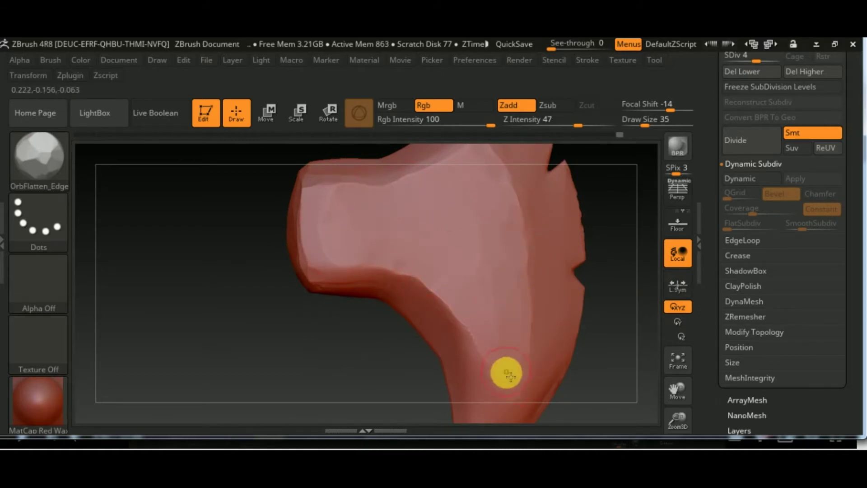
mouse_move(608, 356)
left_mouse_down()
mouse_move(580, 333)
mouse_move(462, 285)
mouse_move(465, 249)
left_mouse_up()
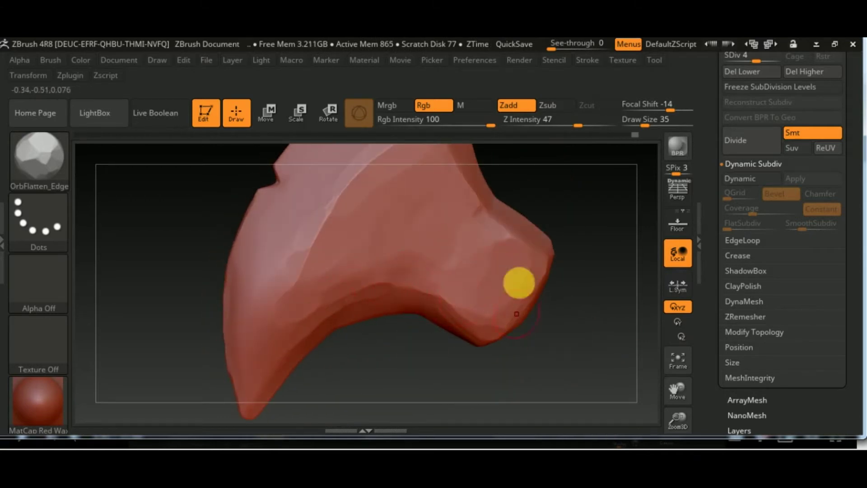
mouse_move(467, 205)
left_mouse_down()
mouse_move(557, 248)
mouse_move(557, 300)
left_mouse_up()
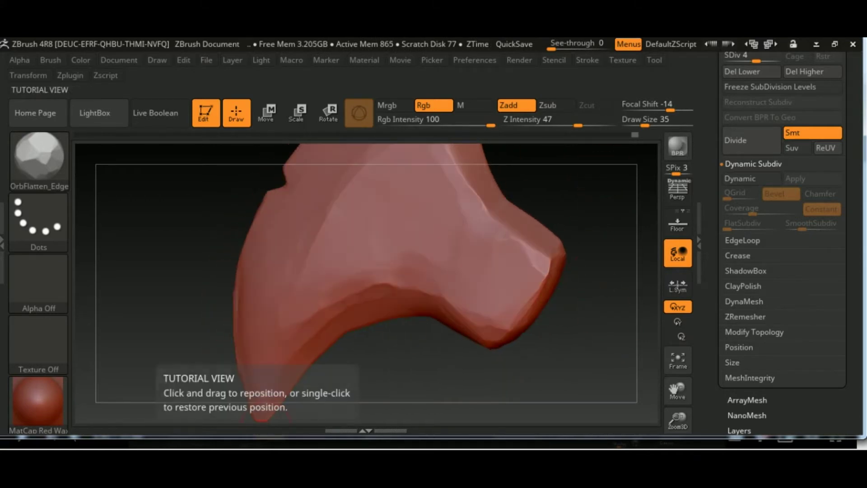
left_click_drag(446, 368, 456, 386)
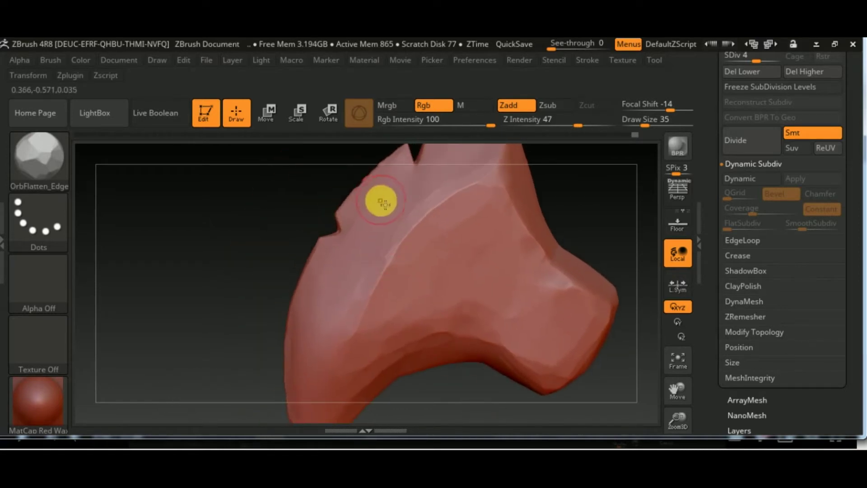
left_click_drag(329, 277, 304, 364)
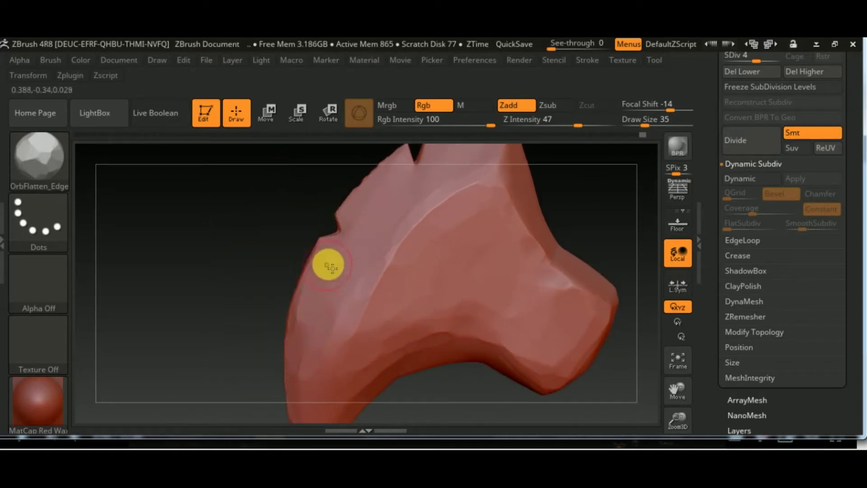
left_click_drag(307, 406, 310, 336)
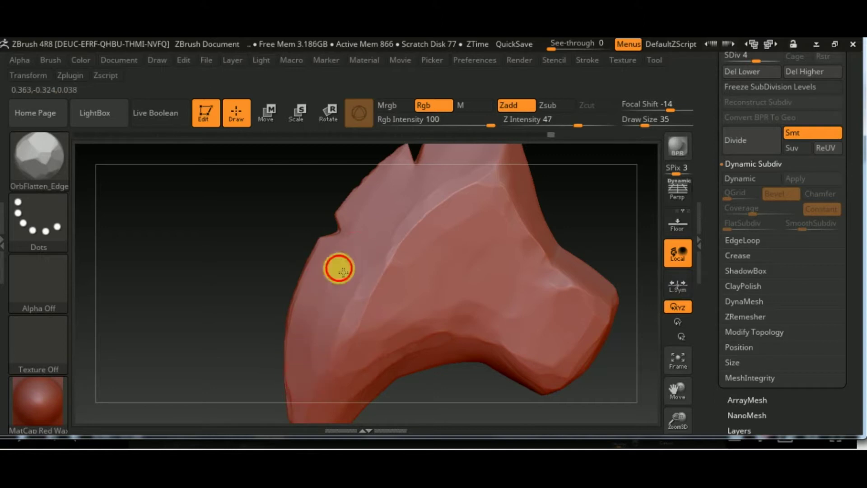
Flatten the inner curve near the blade tip, then lower Z Intensity to 25
left_click_drag(602, 229, 403, 248)
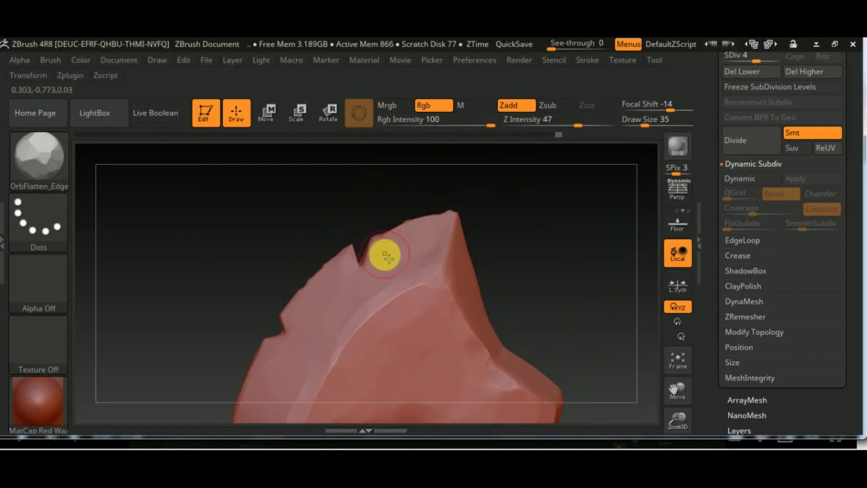
mouse_move(476, 264)
left_mouse_down()
mouse_move(534, 259)
mouse_move(427, 263)
mouse_move(425, 244)
left_mouse_up()
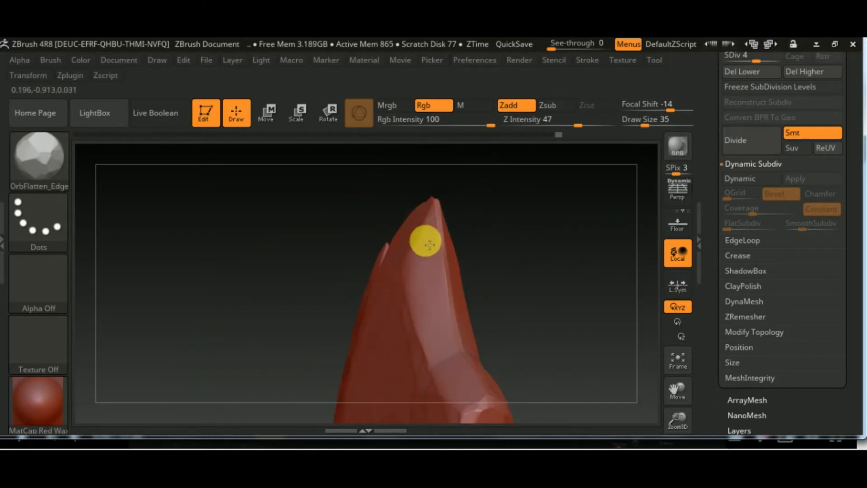
mouse_move(446, 342)
left_mouse_down()
mouse_move(474, 286)
mouse_move(437, 343)
mouse_move(557, 283)
mouse_move(204, 242)
mouse_move(212, 239)
left_mouse_up()
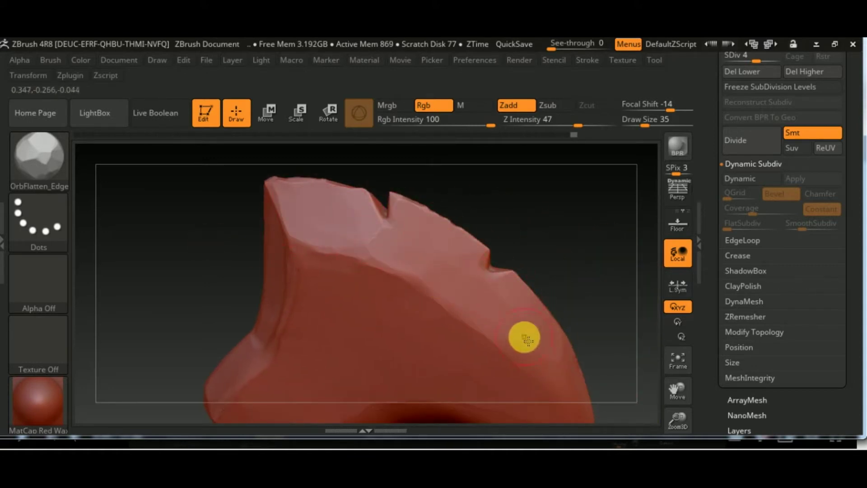
left_click_drag(525, 337, 484, 190)
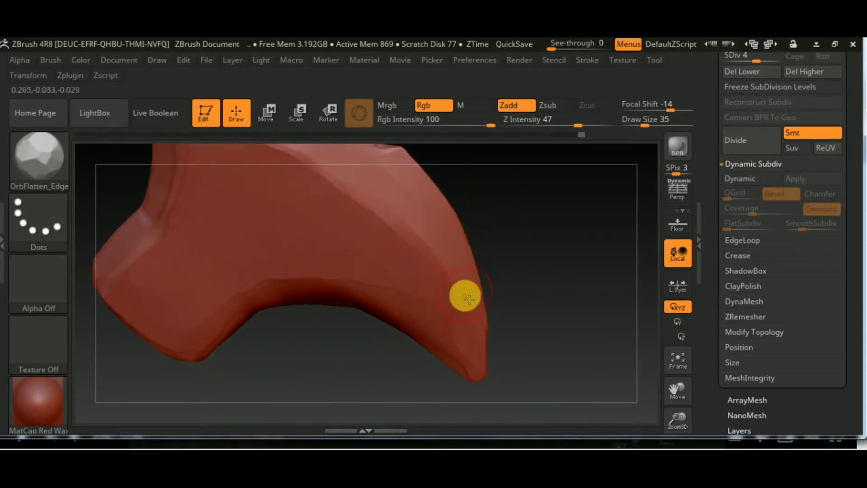
left_click_drag(544, 323, 550, 248)
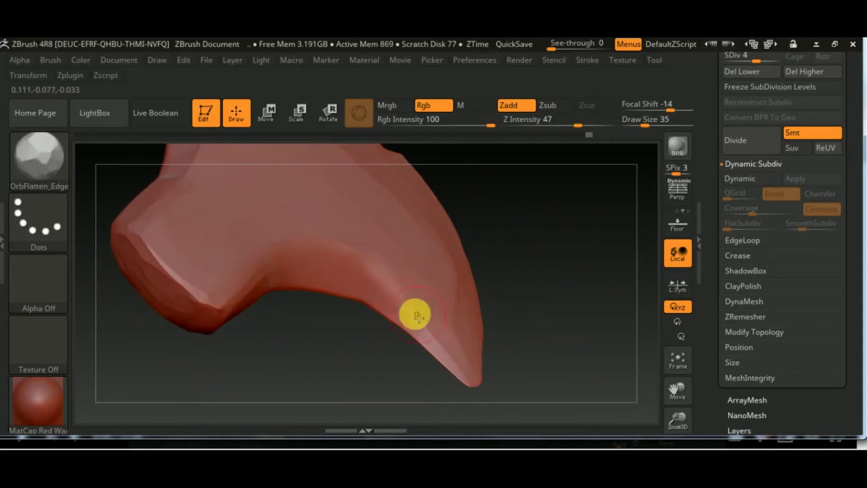
left_click_drag(578, 125, 557, 125)
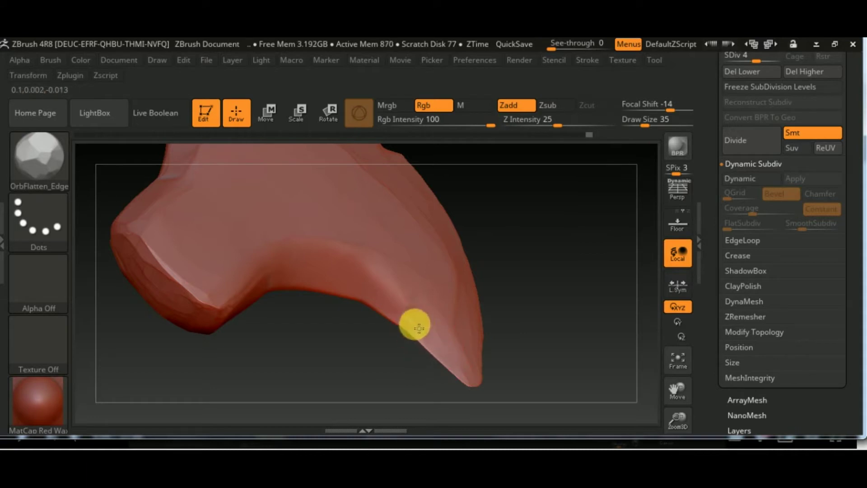
Cut thin facets along the blade hook and socket at Draw Size 13, Z Intensity 24
left_click_drag(645, 125, 634, 125)
left_click_drag(558, 125, 538, 125)
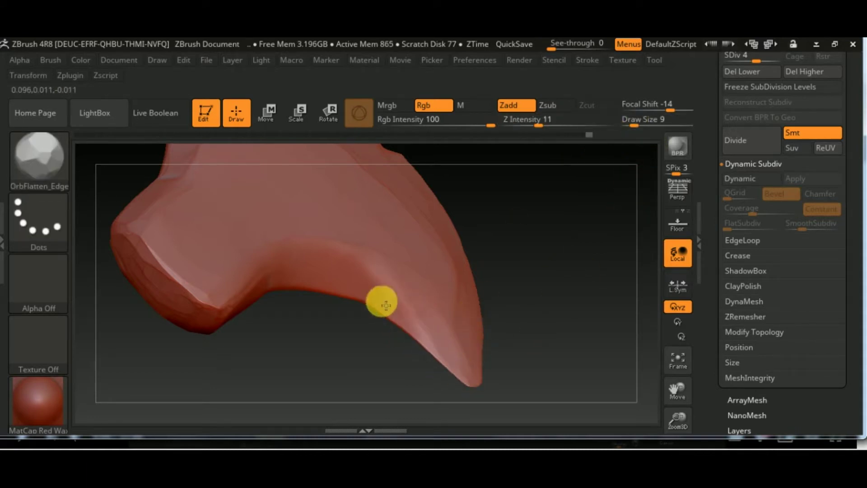
left_click_drag(634, 126, 637, 125)
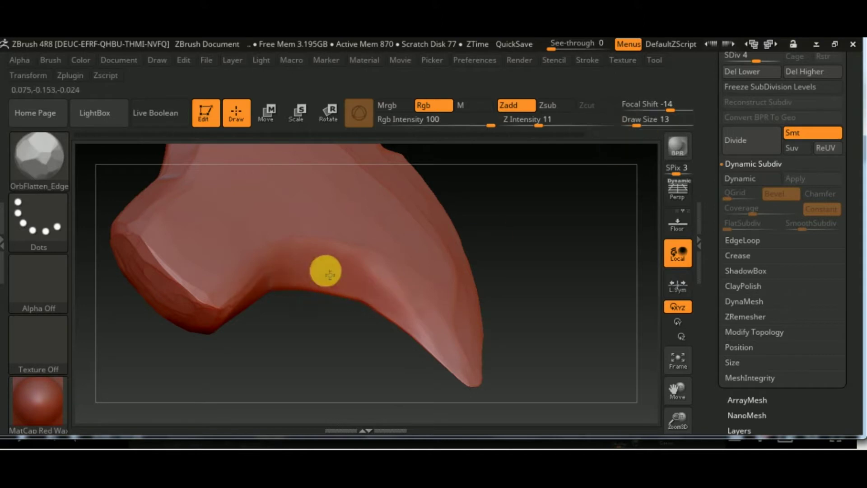
left_click_drag(320, 341, 333, 312)
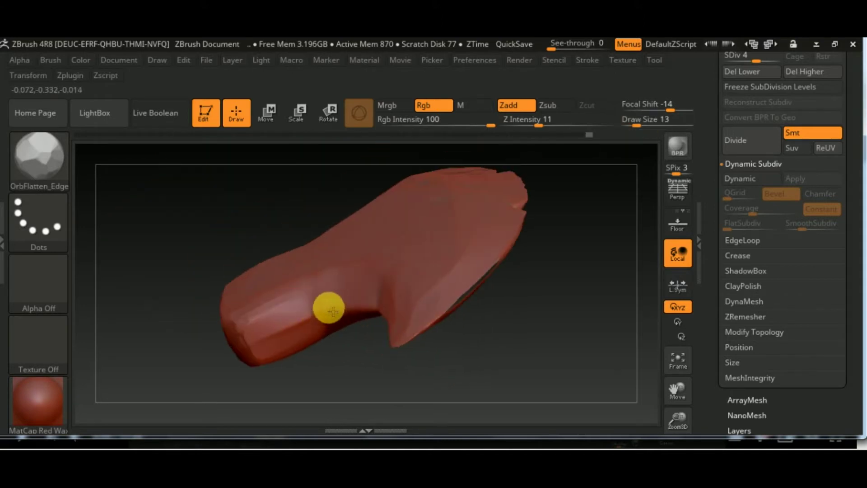
left_click_drag(539, 125, 557, 125)
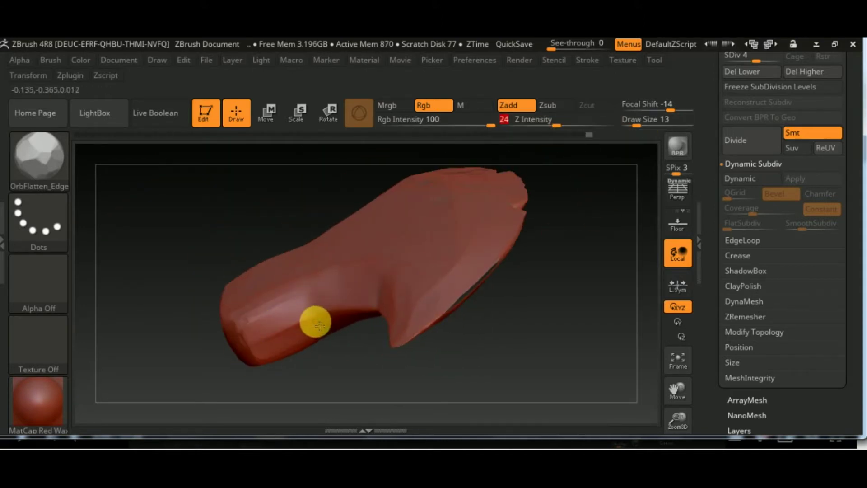
left_click_drag(301, 329, 294, 338)
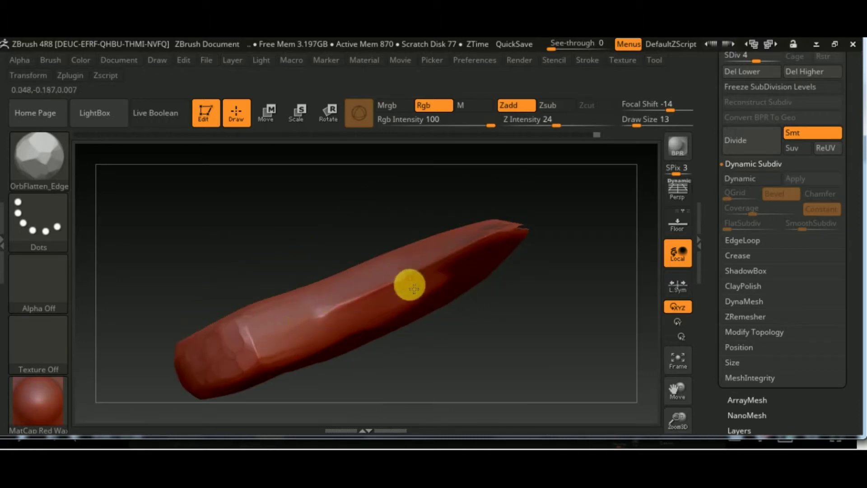
left_click_drag(408, 285, 300, 302)
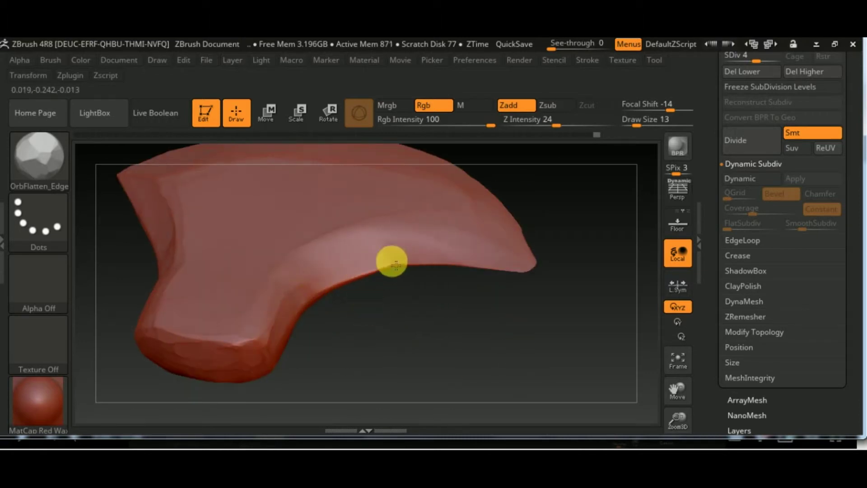
left_click_drag(395, 265, 343, 211)
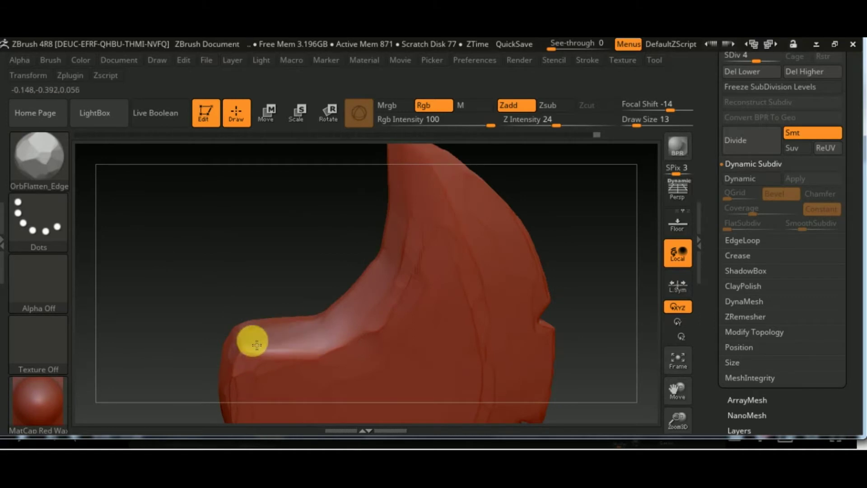
mouse_move(397, 303)
left_mouse_down()
mouse_move(567, 344)
mouse_move(561, 394)
mouse_move(590, 381)
mouse_move(478, 259)
mouse_move(478, 408)
mouse_move(546, 334)
mouse_move(532, 134)
mouse_move(459, 362)
mouse_move(473, 391)
mouse_move(523, 222)
mouse_move(384, 246)
mouse_move(190, 180)
left_mouse_up()
Push the head's lower-left edge with Move Elastic at Z Intensity 9, then smooth the edge notch
left_click(32, 156)
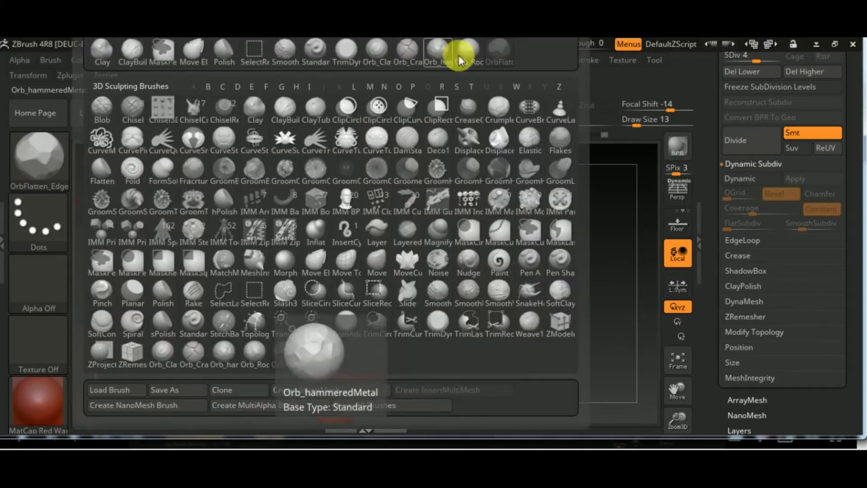
left_click(194, 50)
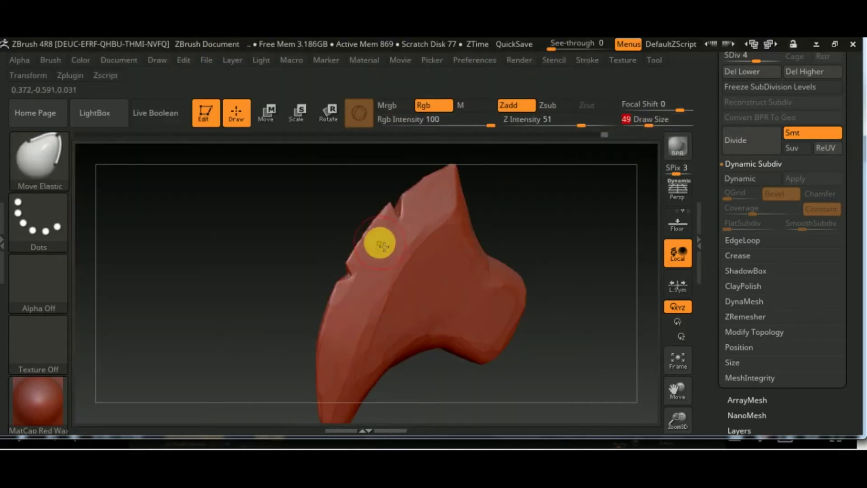
left_click_drag(581, 125, 535, 125)
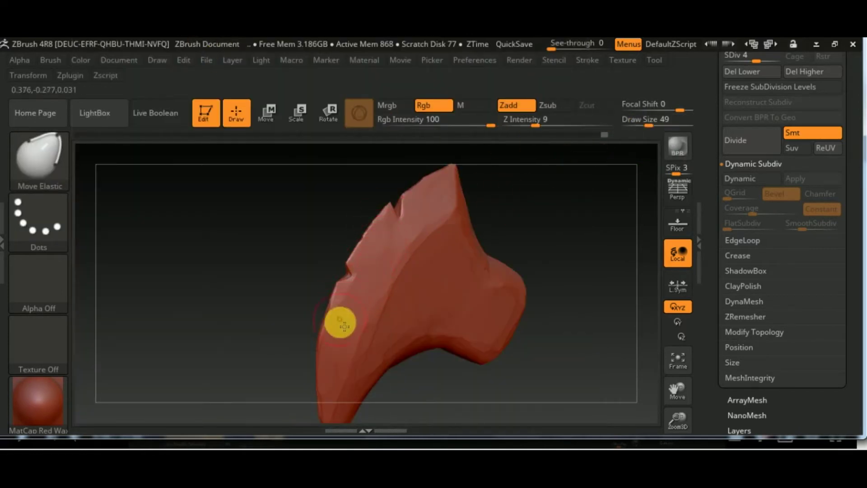
left_click_drag(340, 323, 330, 389)
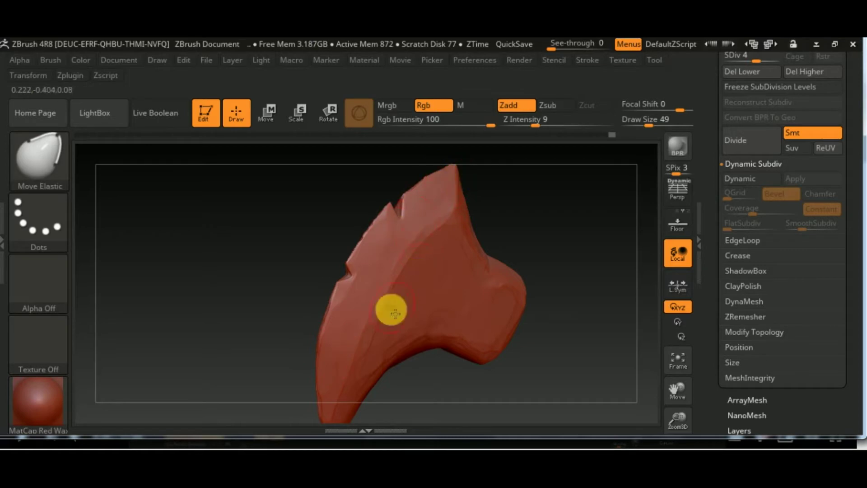
mouse_move(541, 217)
left_mouse_down()
mouse_move(627, 261)
mouse_move(411, 252)
left_mouse_up()
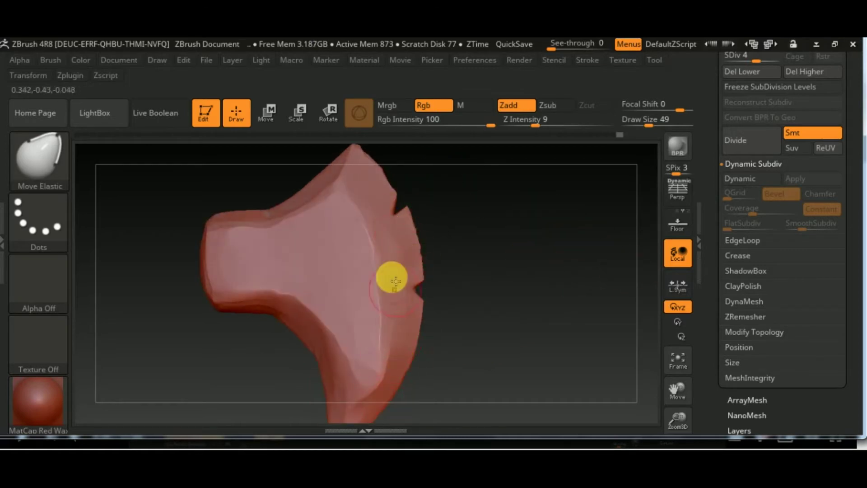
left_click_drag(395, 281, 397, 232, "shift")
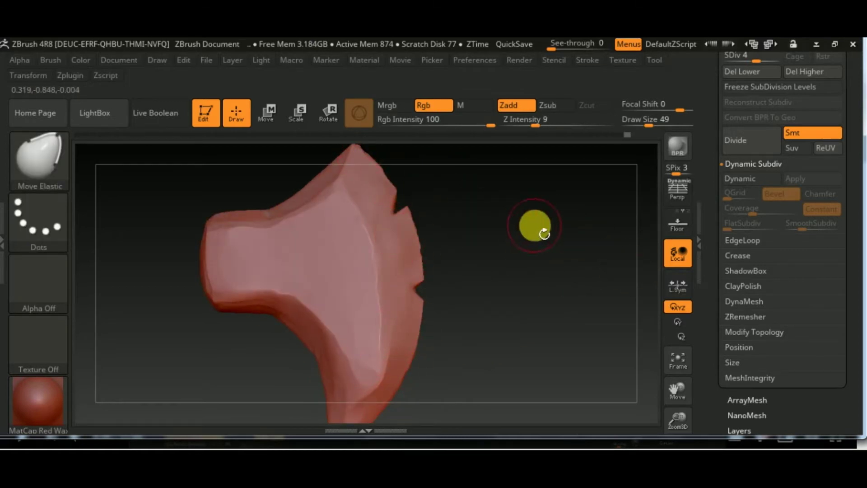
Select the TrimDynamic brush and trim the axe head's right edge flat
key("b")
left_click(350, 55)
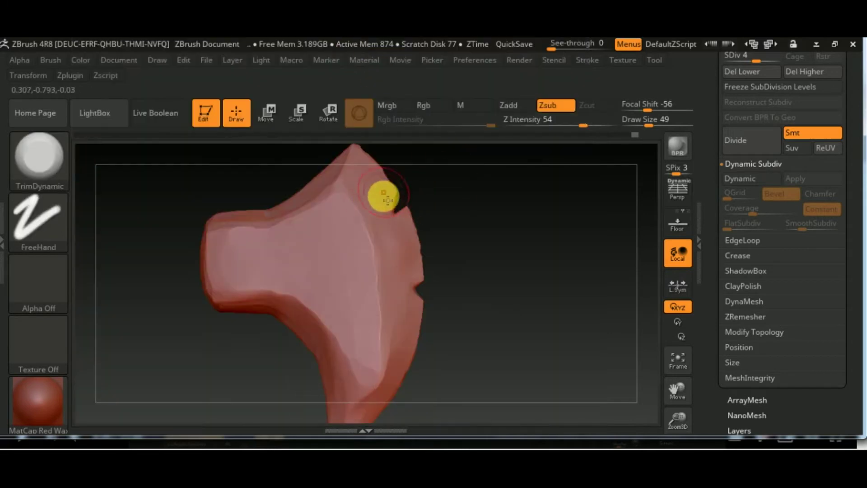
left_click_drag(411, 258, 417, 326)
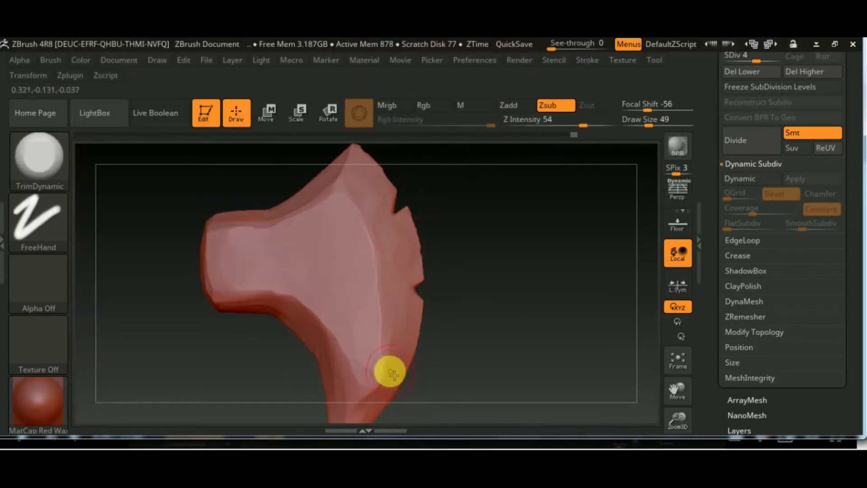
mouse_move(472, 349)
left_mouse_down()
mouse_move(483, 288)
mouse_move(399, 314)
mouse_move(468, 308)
mouse_move(367, 232)
mouse_move(397, 285)
mouse_move(306, 244)
left_mouse_up()
Briefly switch to the elastic move brush, return to TrimDynamic, and flatten the head's top edge
key("b")
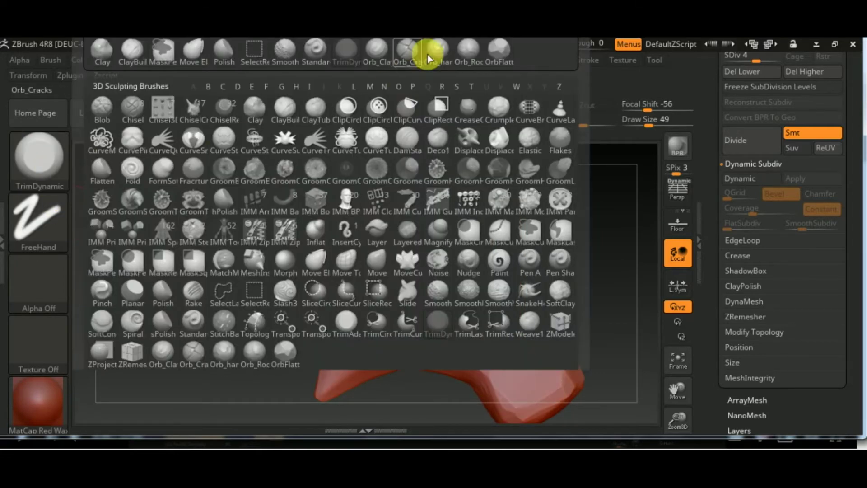
left_click(128, 52)
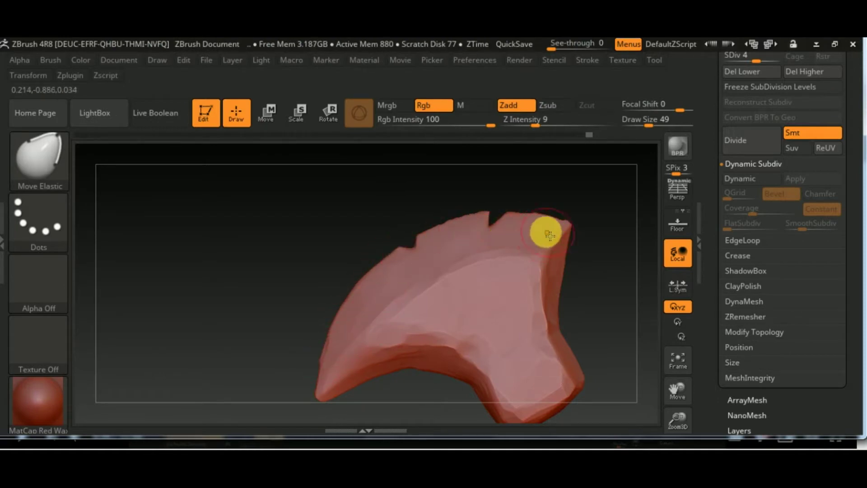
key("b")
key("t")
key("d")
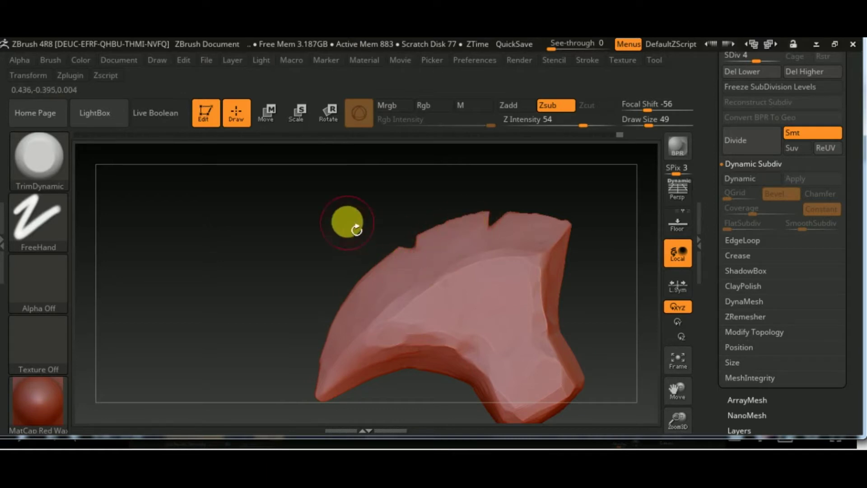
left_click_drag(348, 222, 472, 230)
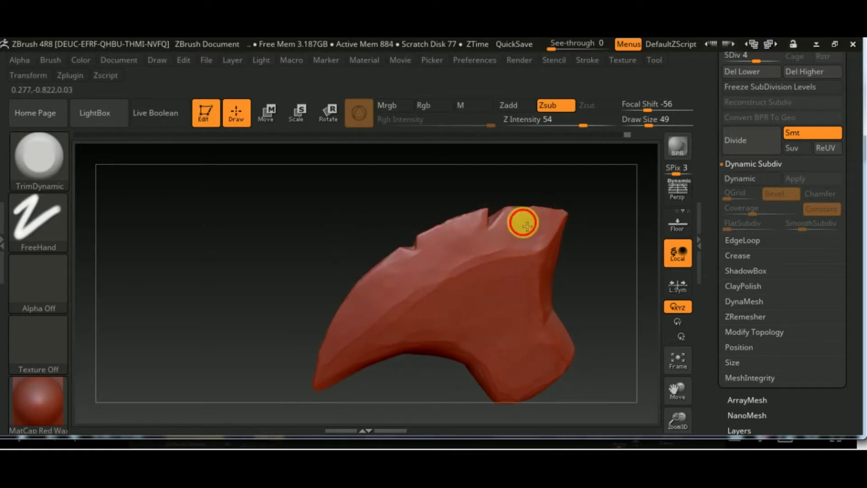
Set Draw Size to 16 and flatten the notched top edge further toward the right
left_click_drag(606, 277, 464, 251, "alt")
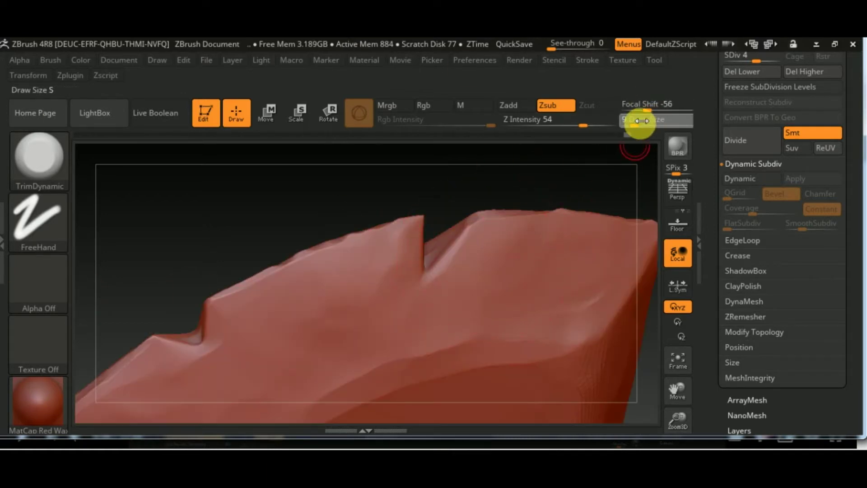
left_click_drag(634, 125, 639, 125)
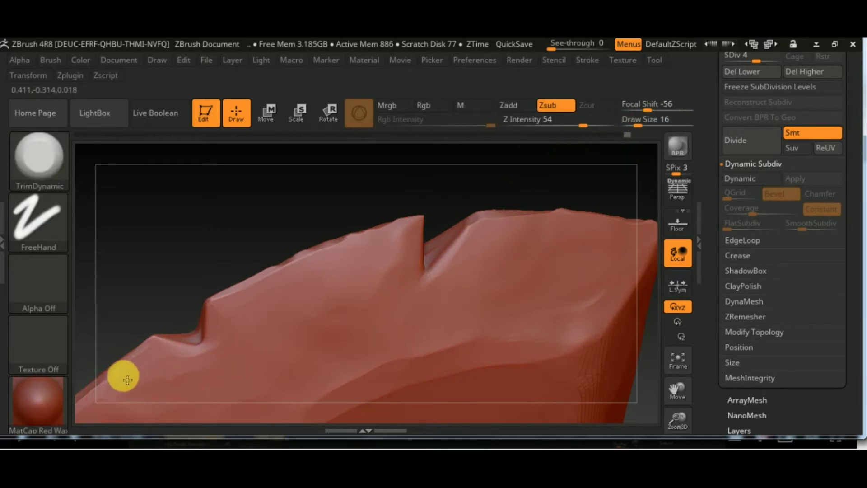
mouse_move(199, 361)
left_mouse_down()
mouse_move(228, 310)
mouse_move(296, 267)
mouse_move(370, 244)
left_mouse_up()
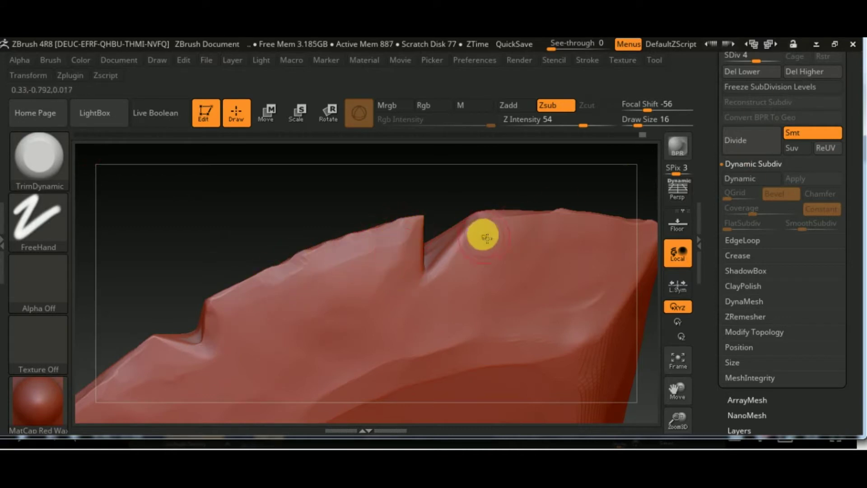
key("ctrl")
left_click_drag(503, 219, 654, 235, "alt")
Orbit the head to inspect its right side and underside, tilting the top edge lower
left_click_drag(596, 193, 480, 229)
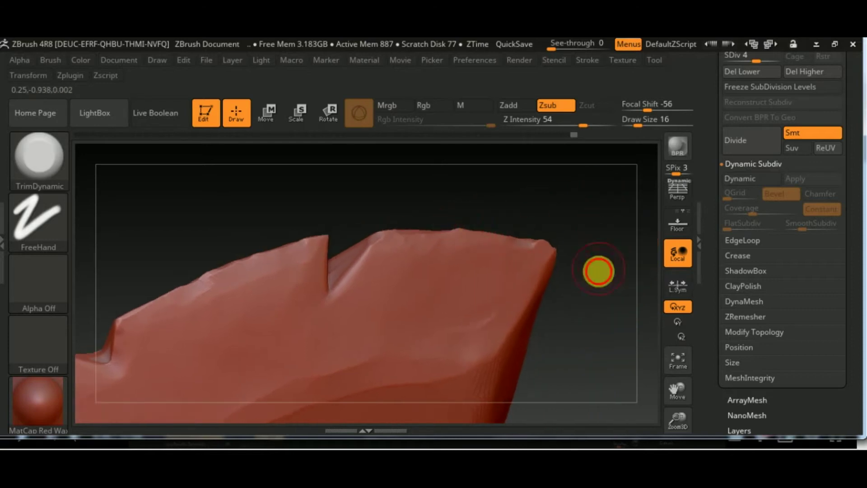
mouse_move(596, 271)
left_mouse_down()
mouse_move(538, 228)
mouse_move(457, 226)
mouse_move(546, 229)
left_mouse_up()
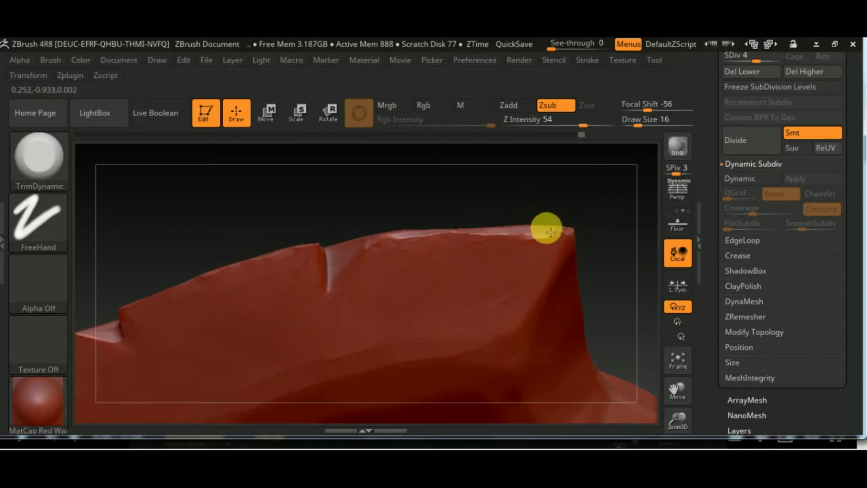
mouse_move(596, 212)
left_mouse_down()
mouse_move(637, 161)
mouse_move(663, 253)
mouse_move(506, 308)
mouse_move(505, 226)
mouse_move(385, 273)
left_mouse_up()
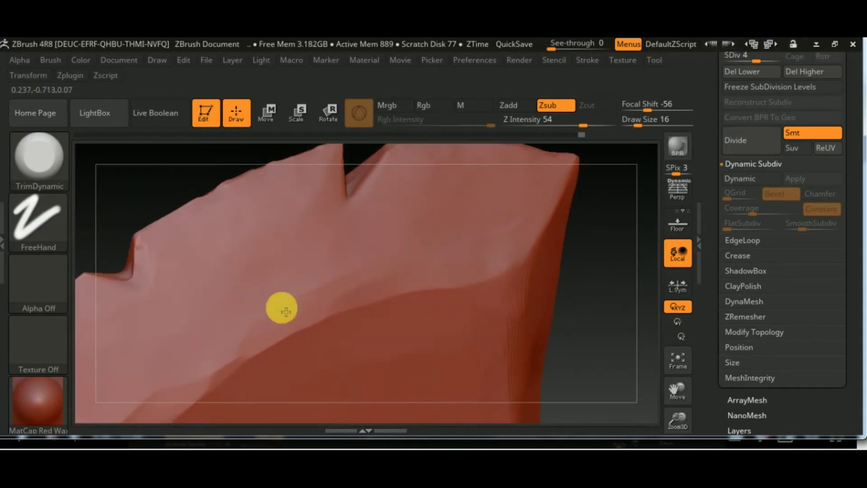
mouse_move(495, 258)
left_mouse_down()
mouse_move(594, 253)
mouse_move(518, 290)
left_mouse_up()
mouse_move(586, 242)
left_mouse_down()
mouse_move(524, 301)
mouse_move(586, 248)
mouse_move(389, 334)
mouse_move(400, 362)
mouse_move(324, 212)
left_mouse_up()
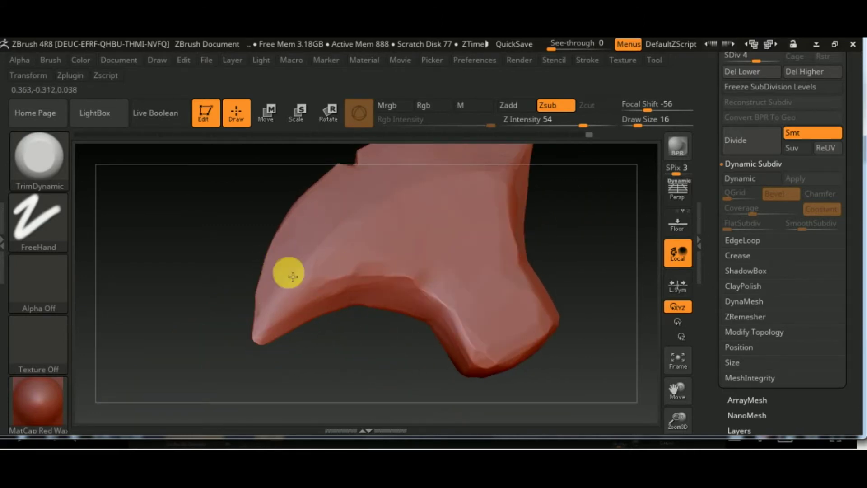
Lightly trim the notched top edge, then rotate to review the head's thick edge
left_click_drag(214, 242, 377, 258)
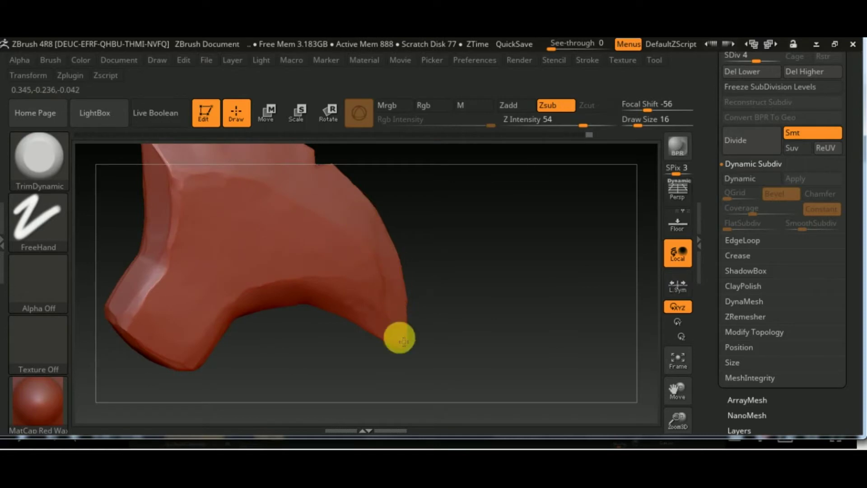
mouse_move(517, 339)
left_mouse_down()
mouse_move(494, 232)
mouse_move(364, 304)
mouse_move(360, 292)
left_mouse_up()
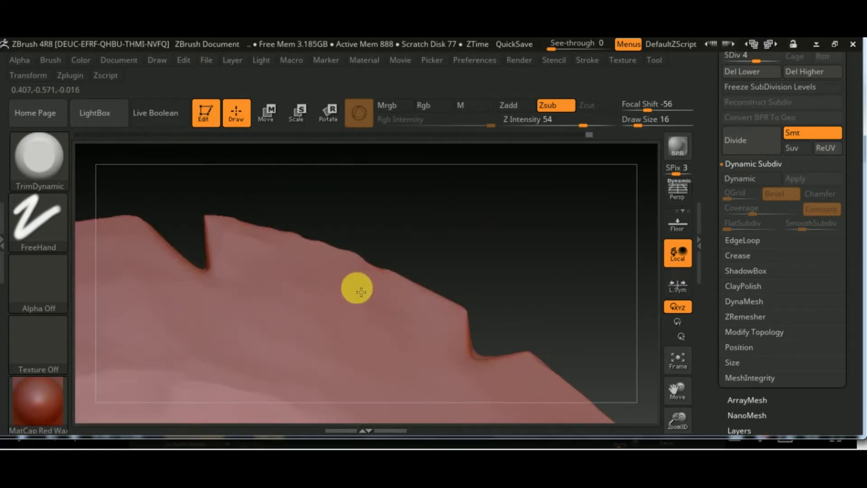
left_click_drag(301, 244, 385, 282)
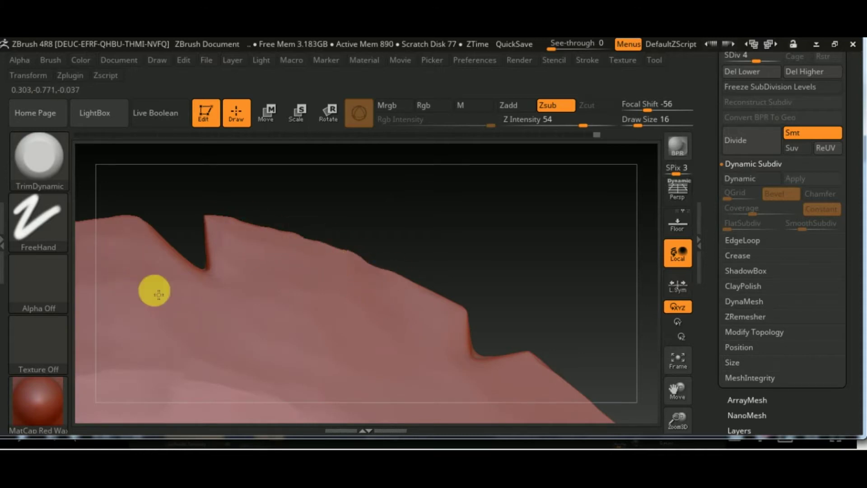
mouse_move(297, 289)
left_mouse_down()
mouse_move(551, 253)
mouse_move(353, 269)
left_mouse_up()
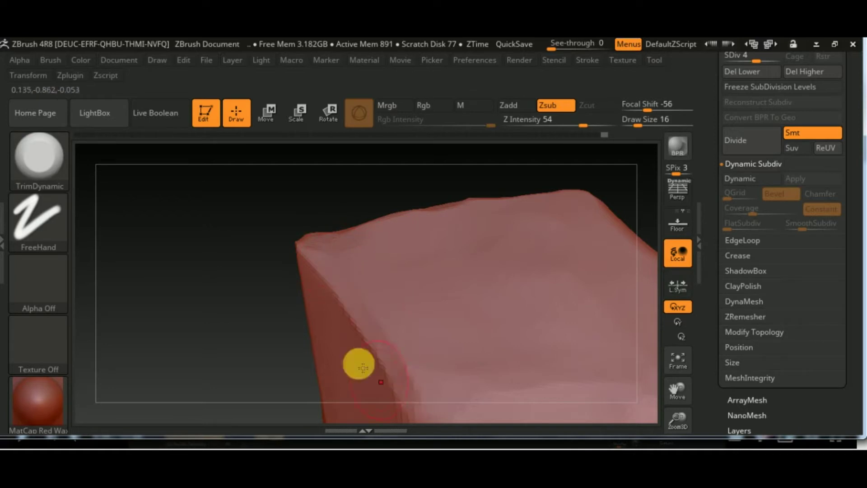
mouse_move(358, 361)
left_mouse_down()
mouse_move(254, 180)
mouse_move(534, 325)
mouse_move(449, 252)
mouse_move(400, 240)
left_mouse_up()
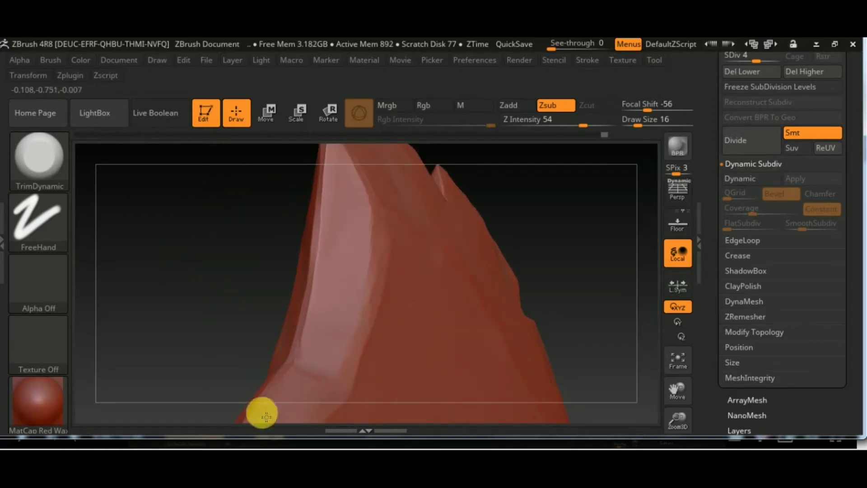
Reduce the TrimDynamic Draw Size to 13 and orbit to view the head's narrow side
left_click_drag(571, 254, 587, 217)
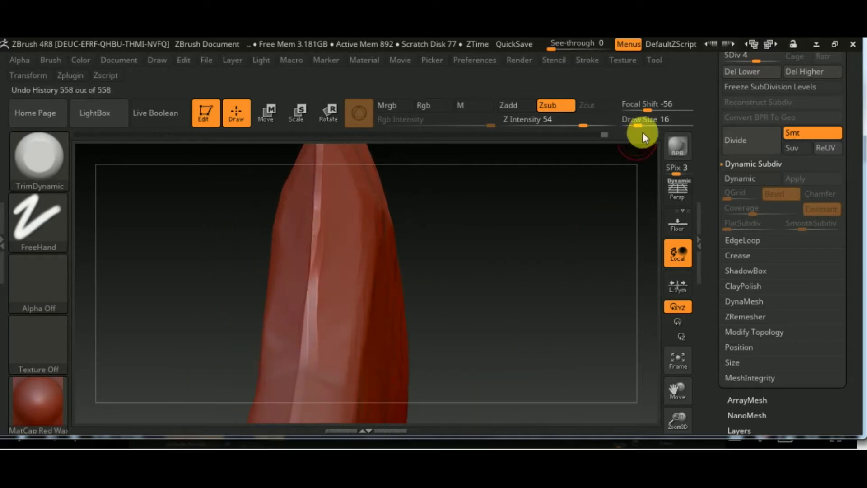
left_click_drag(637, 125, 649, 126)
left_click_drag(583, 125, 563, 125)
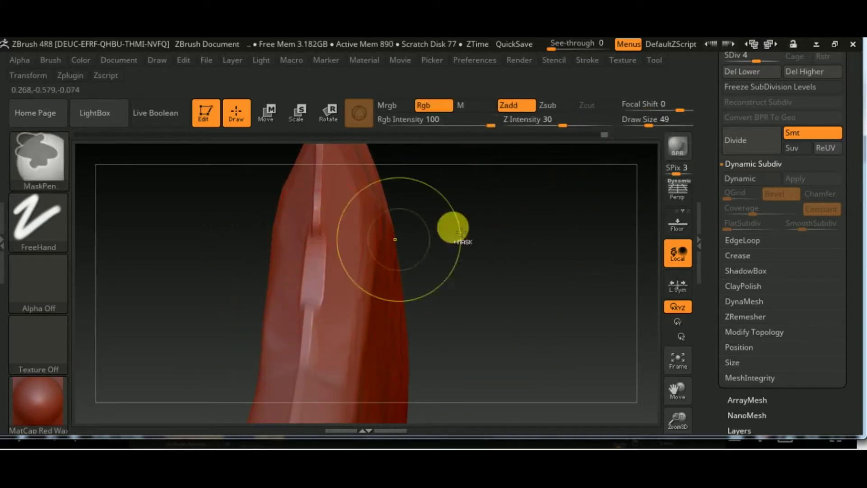
left_click_drag(649, 125, 637, 125)
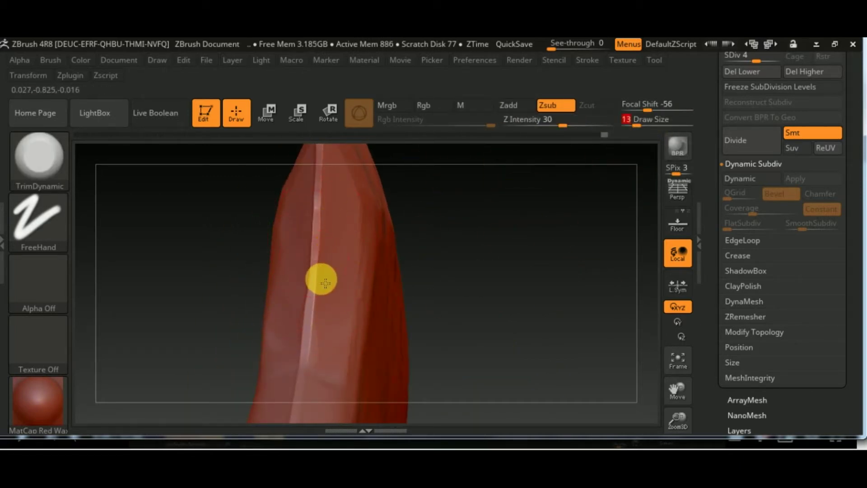
left_click_drag(454, 345, 326, 283)
mouse_move(308, 344)
left_mouse_down()
mouse_move(383, 334)
mouse_move(251, 203)
mouse_move(183, 174)
mouse_move(586, 273)
mouse_move(567, 300)
left_mouse_up()
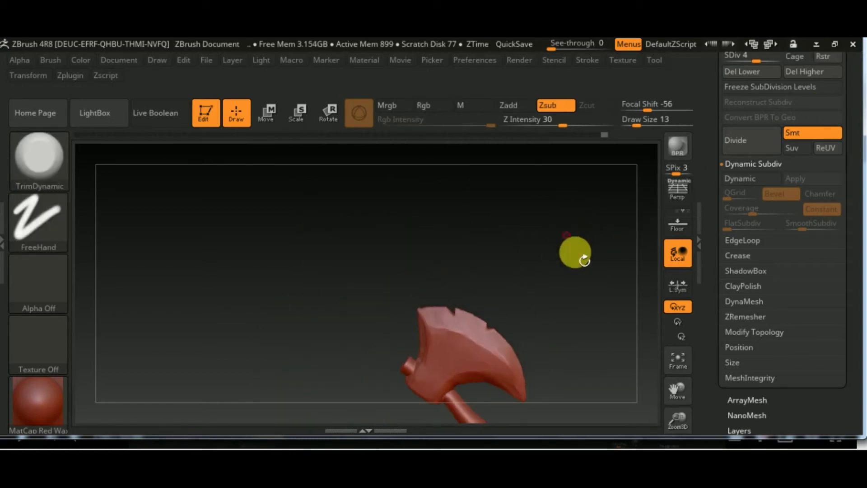
Zoom onto the socket, raise Z Intensity to 39 and enlarge the brush
mouse_move(584, 261)
left_mouse_down()
mouse_move(600, 299)
mouse_move(605, 267)
mouse_move(476, 358)
mouse_move(457, 325)
mouse_move(492, 181)
mouse_move(480, 333)
mouse_move(445, 357)
mouse_move(506, 352)
mouse_move(426, 348)
mouse_move(400, 319)
mouse_move(528, 298)
mouse_move(523, 319)
mouse_move(499, 341)
mouse_move(514, 356)
mouse_move(520, 335)
mouse_move(426, 315)
left_mouse_up()
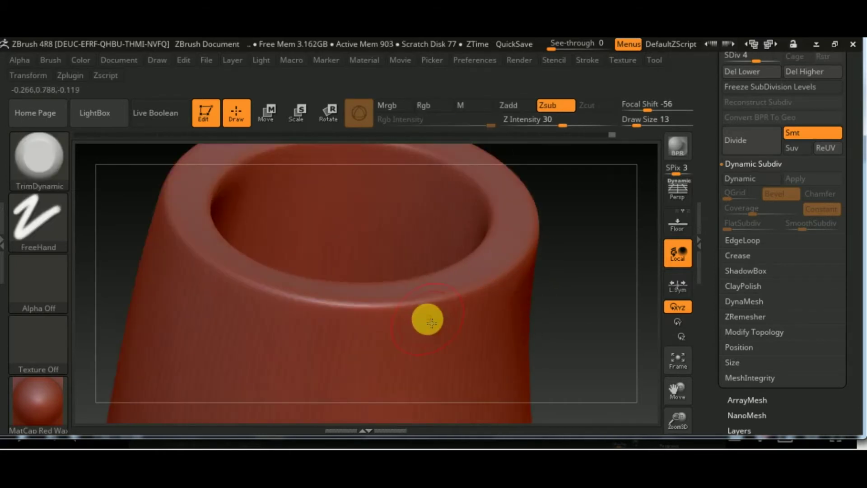
mouse_move(632, 125)
left_mouse_down()
mouse_move(646, 124)
mouse_move(632, 119)
left_mouse_up()
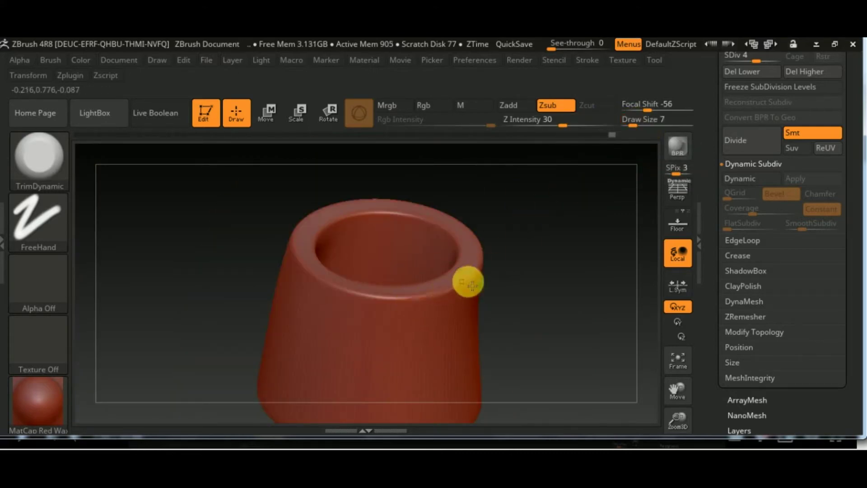
left_click_drag(563, 126, 571, 125)
left_click_drag(637, 120, 644, 123)
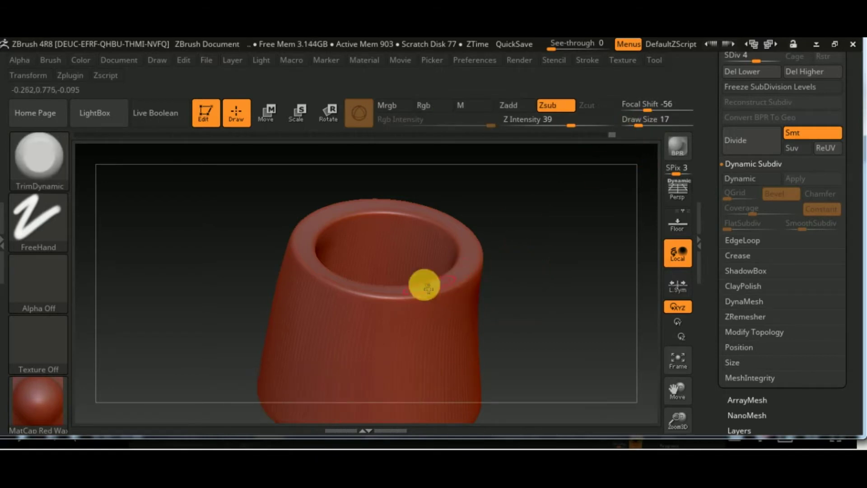
Trim bevels into the socket rim while orbiting to face its opening
left_click_drag(551, 231, 477, 286)
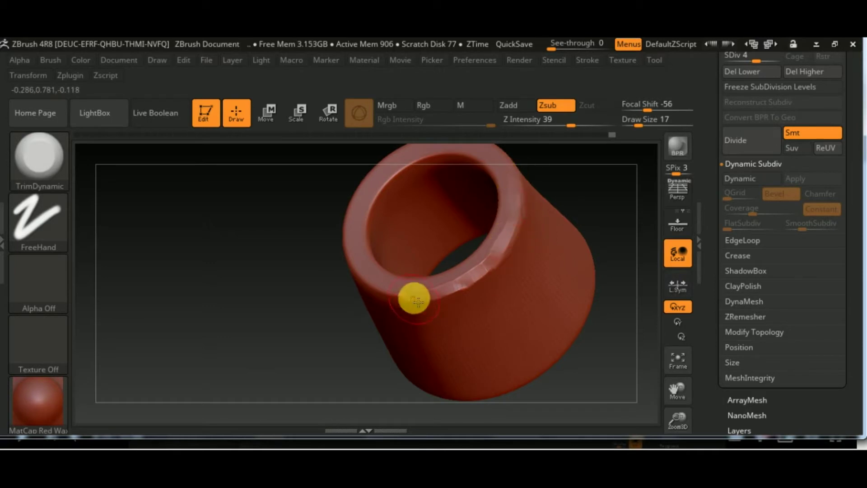
mouse_move(370, 292)
left_mouse_down()
mouse_move(401, 325)
mouse_move(340, 231)
left_mouse_up()
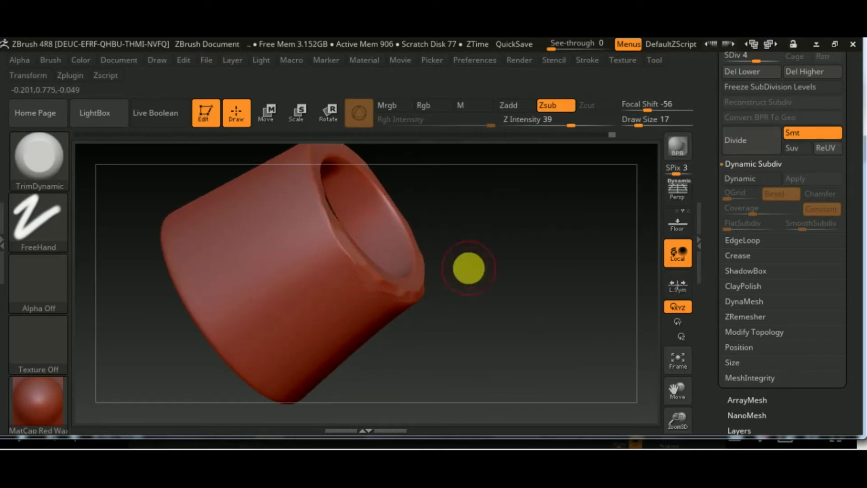
left_click_drag(468, 268, 345, 242)
left_click_drag(534, 247, 355, 280)
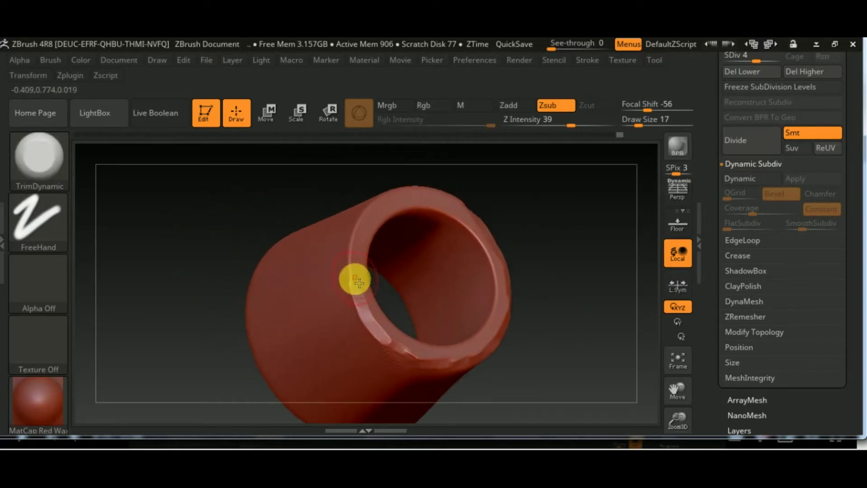
mouse_move(371, 201)
left_mouse_down()
mouse_move(499, 325)
mouse_move(469, 201)
mouse_move(581, 287)
mouse_move(472, 315)
left_mouse_up()
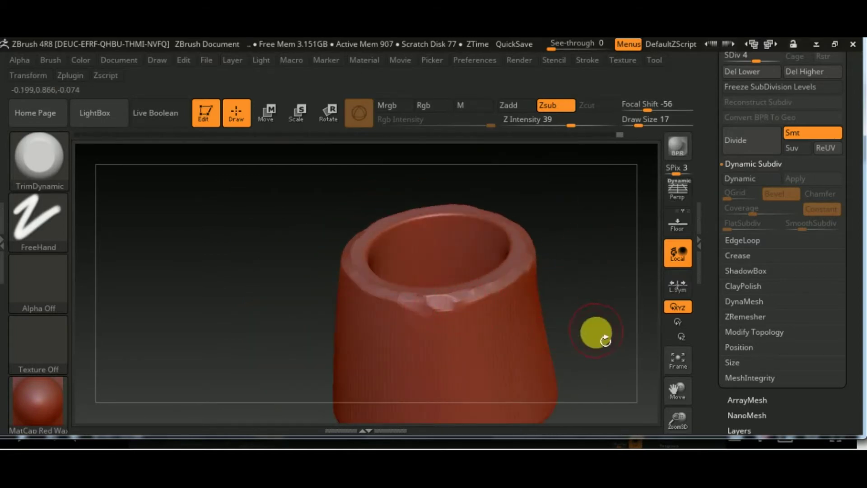
mouse_move(605, 341)
left_mouse_down()
mouse_move(551, 251)
mouse_move(484, 326)
left_mouse_up()
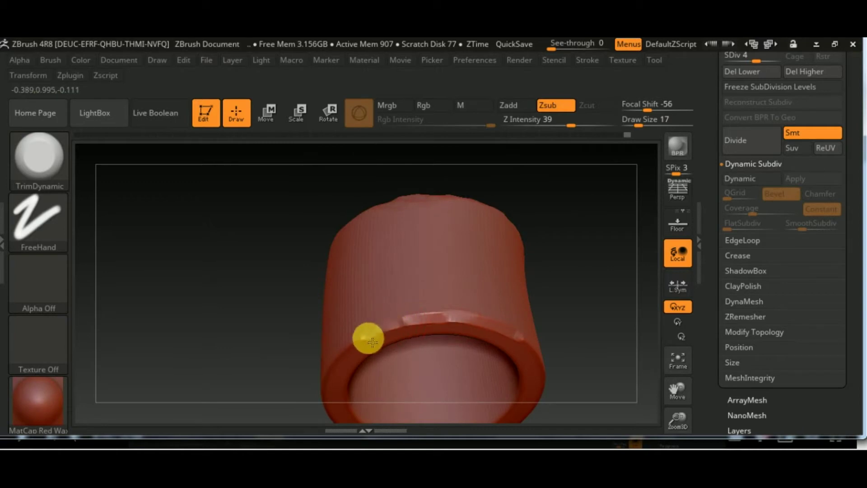
left_click_drag(560, 282, 573, 221)
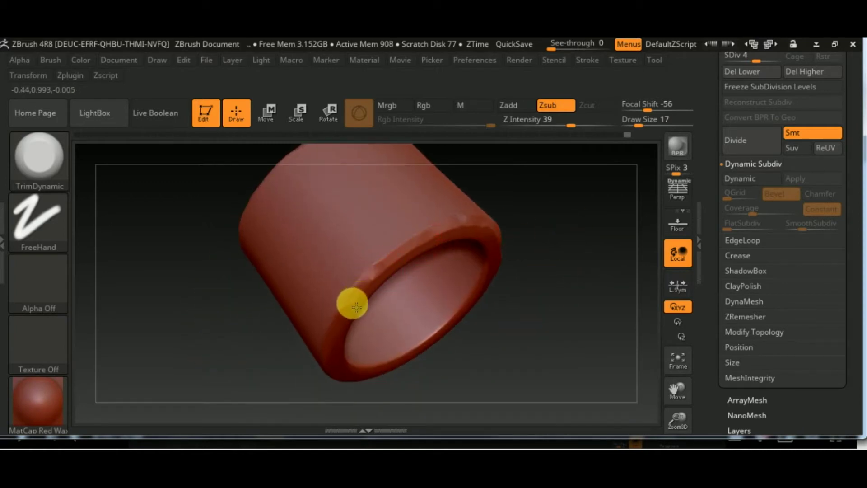
mouse_move(352, 303)
left_mouse_down()
mouse_move(605, 217)
mouse_move(383, 243)
left_mouse_up()
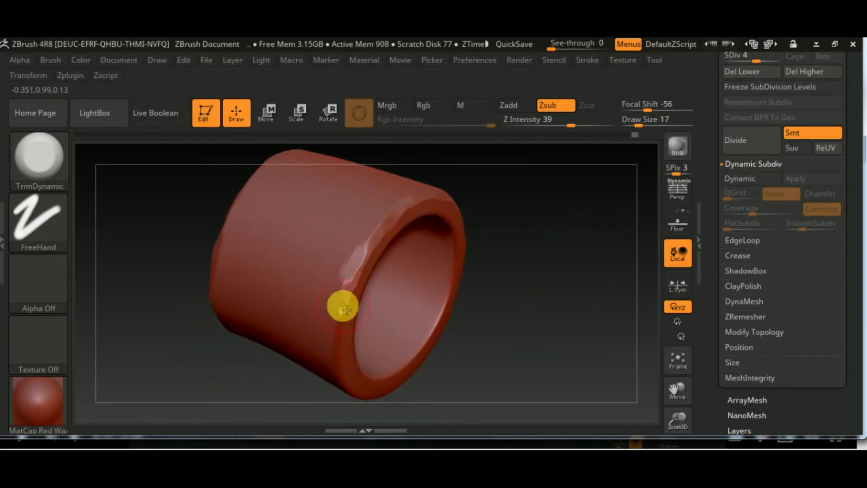
mouse_move(340, 304)
left_mouse_down()
mouse_move(513, 286)
mouse_move(361, 260)
left_mouse_up()
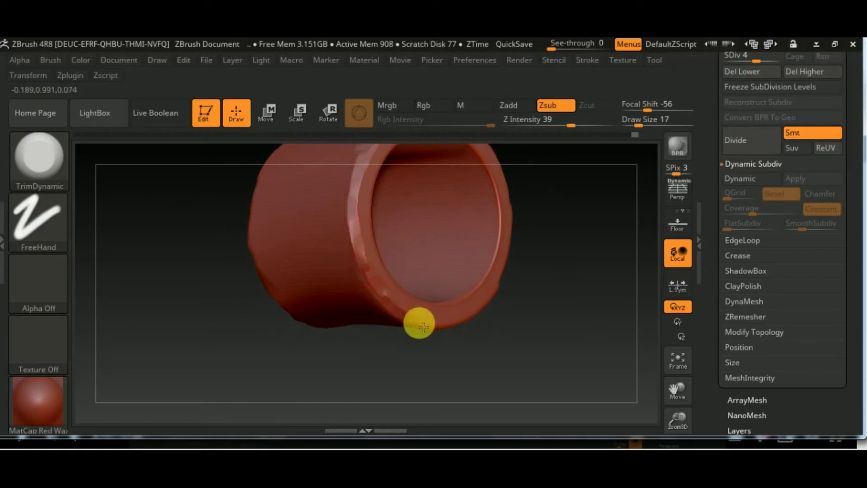
Continue faceting the rim all around the opening, then pull back to see the whole socket
mouse_move(419, 323)
left_mouse_down()
mouse_move(532, 341)
mouse_move(429, 338)
left_mouse_up()
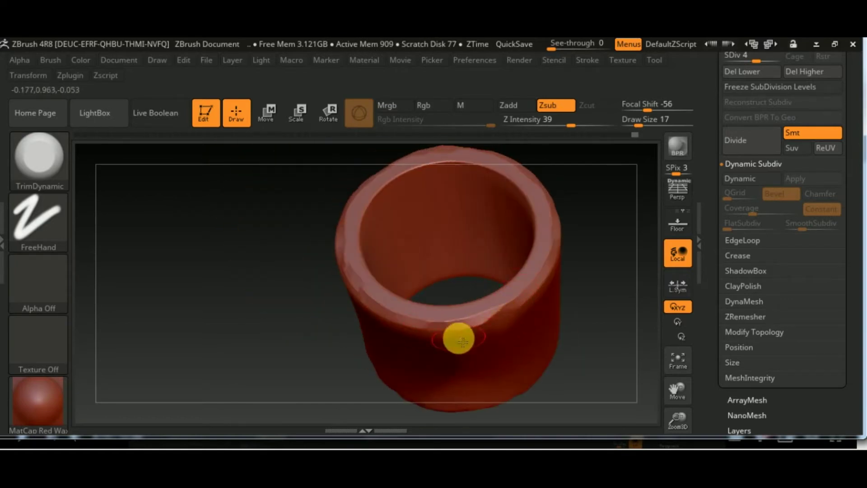
left_click_drag(497, 313, 570, 377)
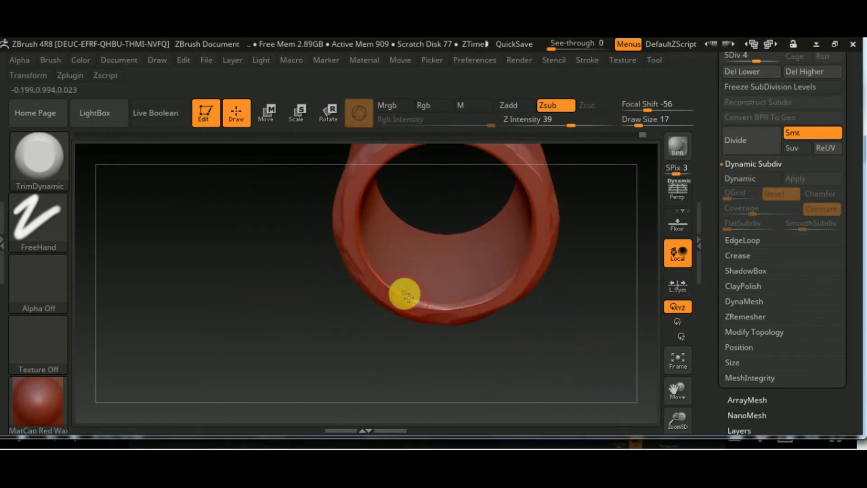
mouse_move(402, 294)
left_mouse_down()
mouse_move(548, 381)
mouse_move(369, 269)
left_mouse_up()
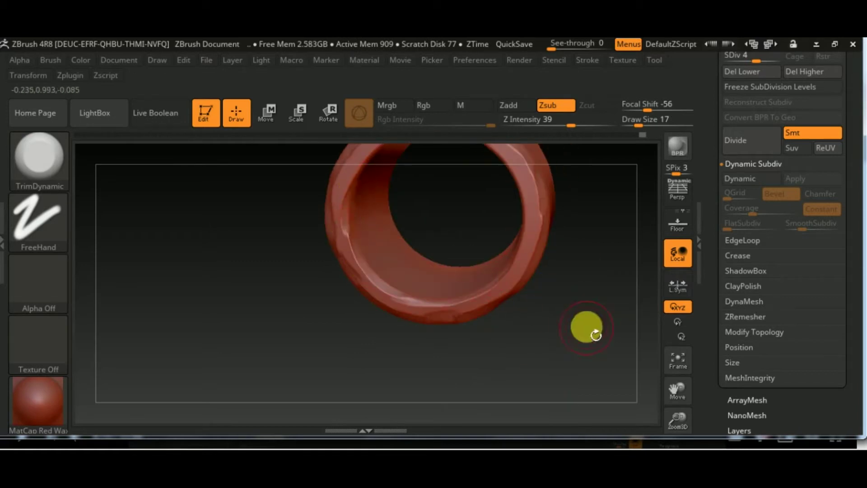
left_click_drag(596, 334, 499, 348)
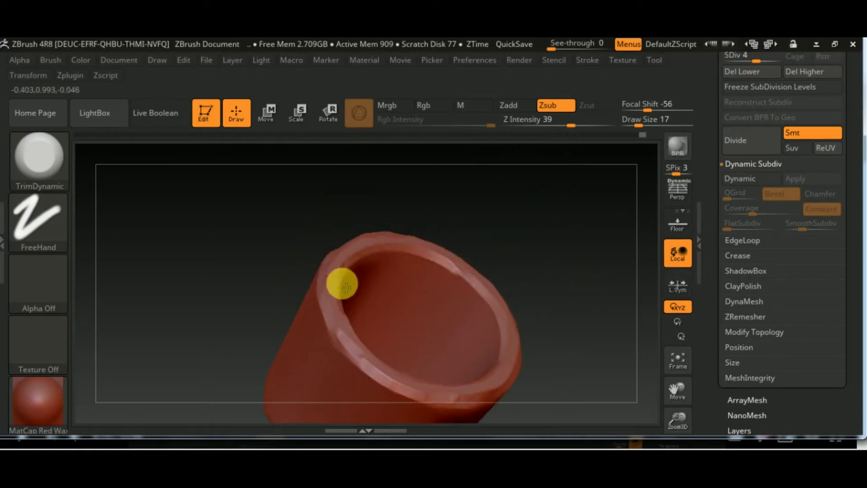
mouse_move(340, 284)
left_mouse_down()
mouse_move(555, 271)
mouse_move(517, 329)
mouse_move(594, 332)
mouse_move(506, 377)
left_mouse_up()
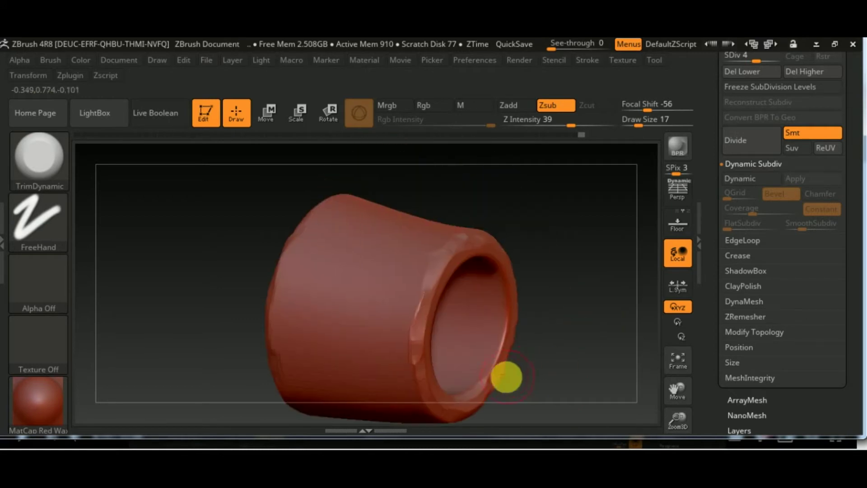
left_click_drag(579, 349, 518, 333)
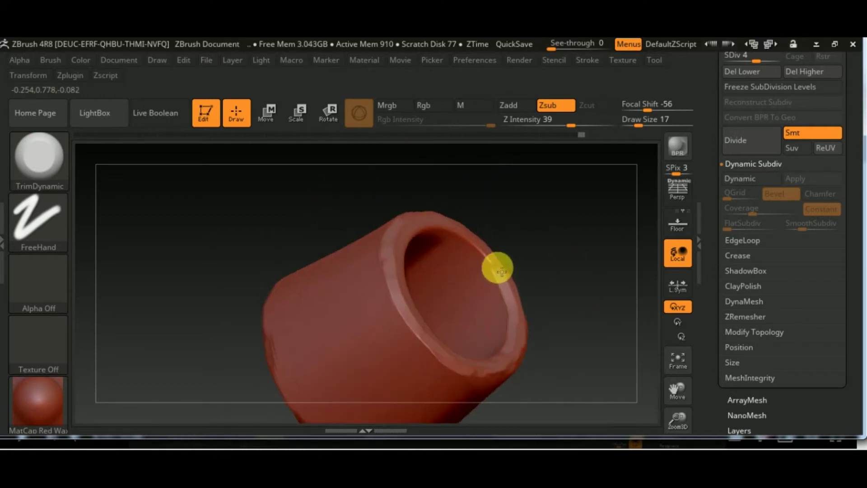
mouse_move(501, 271)
left_mouse_down()
mouse_move(550, 277)
mouse_move(605, 211)
mouse_move(507, 245)
mouse_move(469, 219)
left_mouse_up()
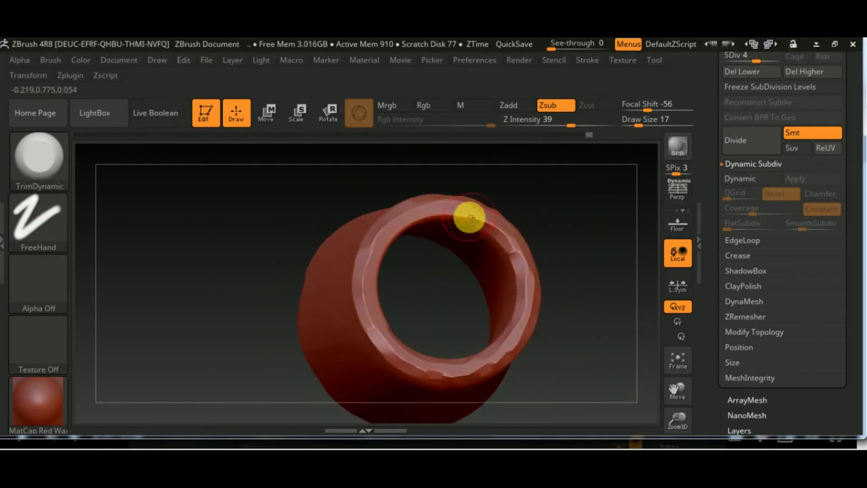
mouse_move(566, 282)
left_mouse_down()
mouse_move(414, 252)
mouse_move(605, 202)
left_mouse_up()
Undo to an earlier sculpt state, redo to the latest, and orbit to review the socket
key("ctrl+z")
key("ctrl+z")
key("ctrl+z")
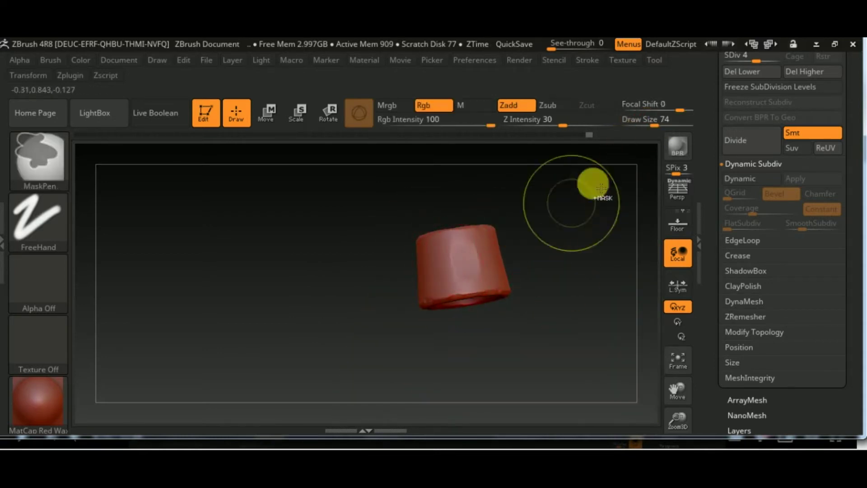
mouse_move(468, 234)
left_mouse_down()
mouse_move(533, 291)
mouse_move(463, 317)
left_mouse_up()
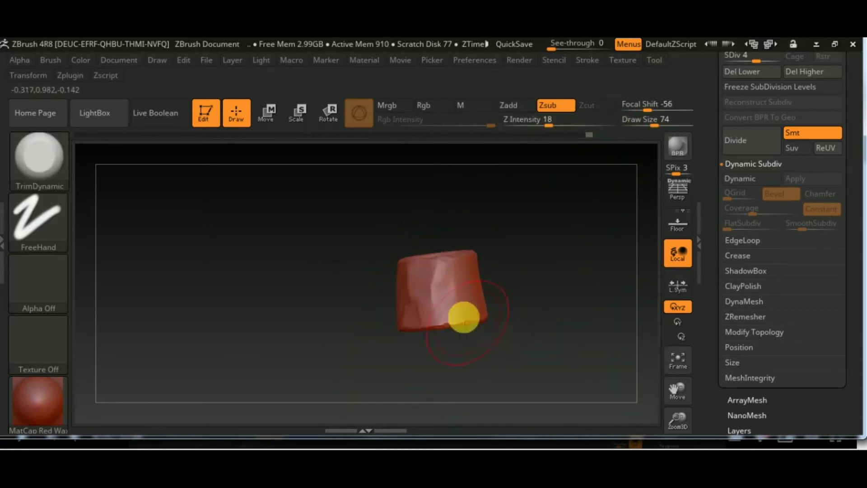
key("ctrl+z")
key("ctrl+z")
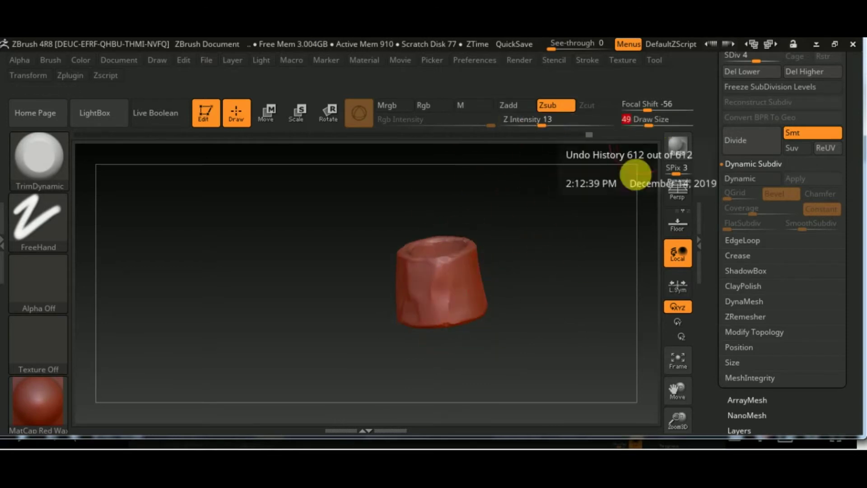
key("ctrl+z")
mouse_move(561, 326)
left_mouse_down()
mouse_move(440, 308)
mouse_move(511, 331)
left_mouse_up()
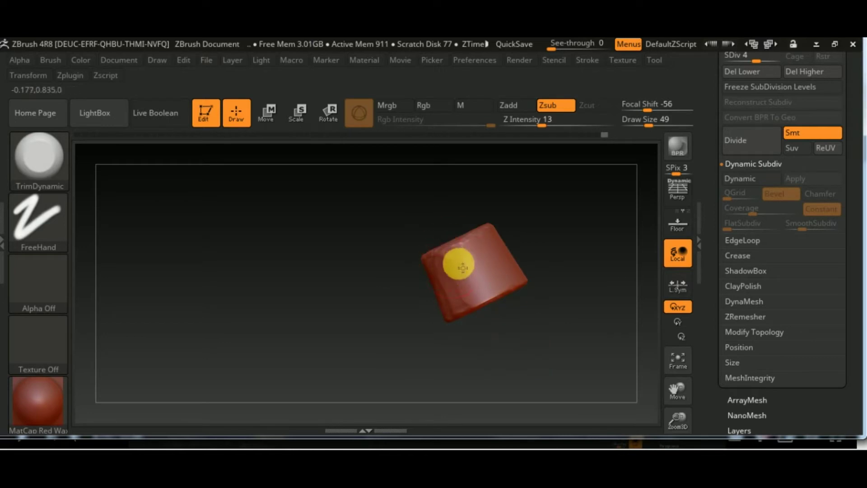
mouse_move(482, 262)
left_mouse_down()
mouse_move(556, 334)
mouse_move(400, 282)
left_mouse_up()
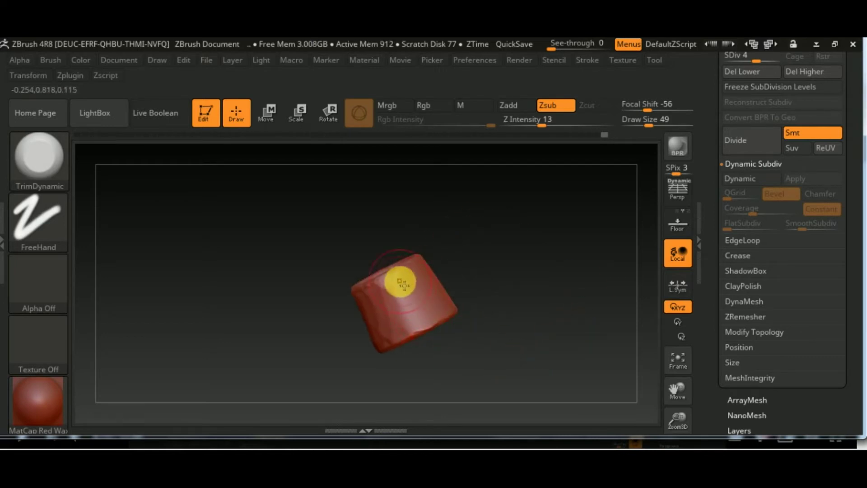
left_click_drag(432, 316, 484, 332)
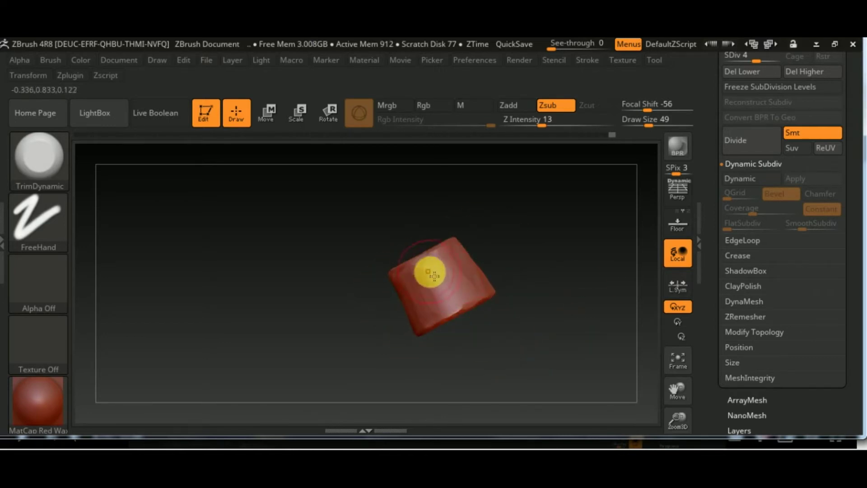
mouse_move(482, 294)
left_mouse_down()
mouse_move(503, 315)
mouse_move(516, 356)
mouse_move(536, 267)
mouse_move(495, 298)
mouse_move(584, 337)
mouse_move(500, 277)
mouse_move(452, 296)
left_mouse_up()
Frame the socket, switch to OrbFlatten_Edge, and flatten the rim's upper edge
key("f")
left_click(54, 156)
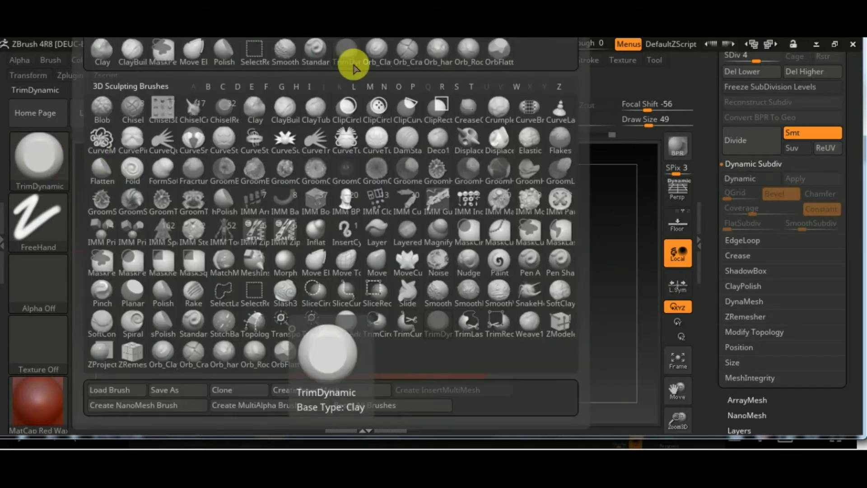
left_click(489, 67)
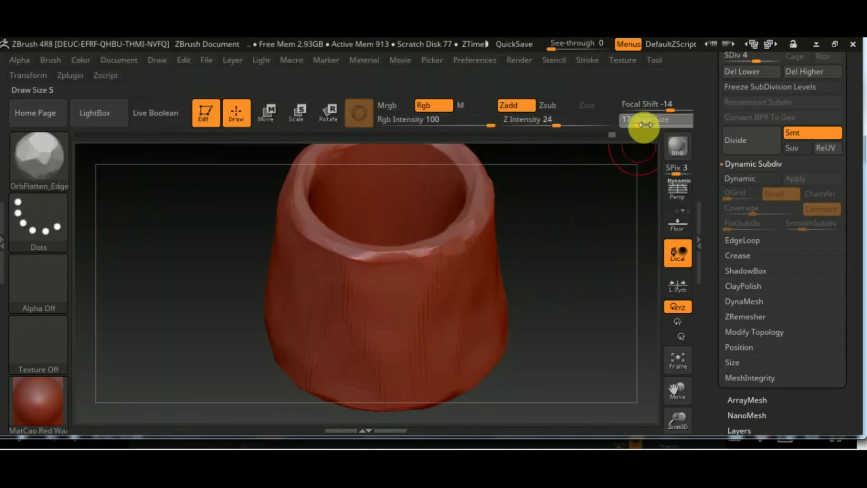
left_click_drag(437, 253, 472, 233)
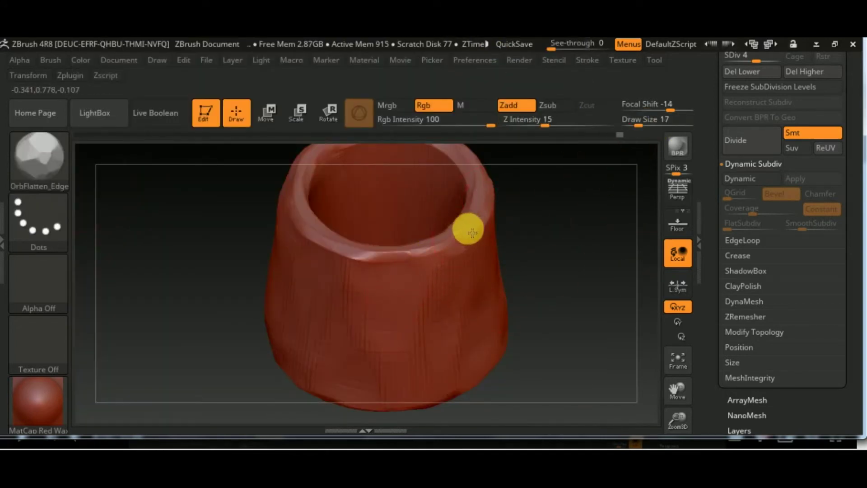
mouse_move(623, 293)
left_mouse_down()
mouse_move(538, 332)
mouse_move(468, 223)
left_mouse_up()
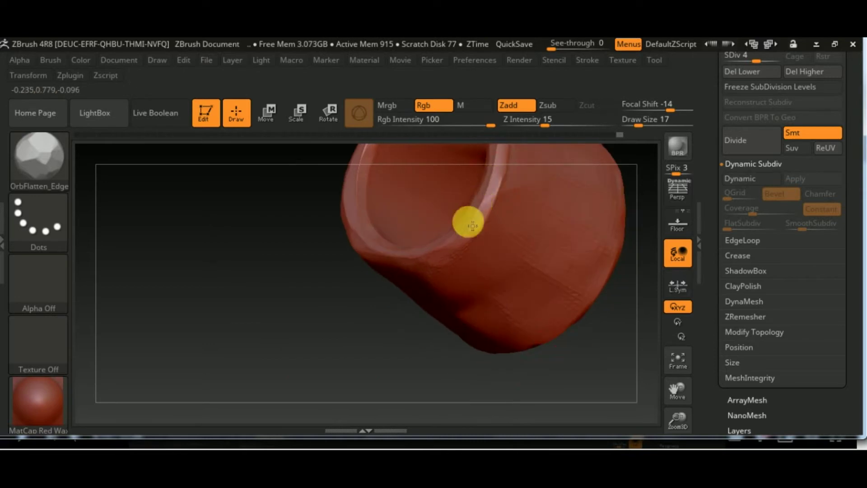
mouse_move(426, 362)
left_mouse_down()
mouse_move(472, 258)
mouse_move(138, 198)
left_mouse_up()
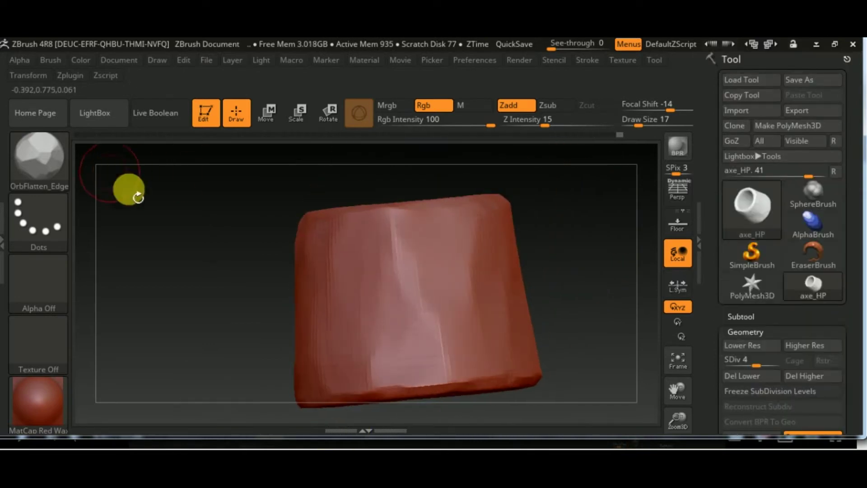
Set Z Intensity to 23 and Draw Size to 35, then orbit to inspect the socket's sides
left_click_drag(545, 126, 555, 126)
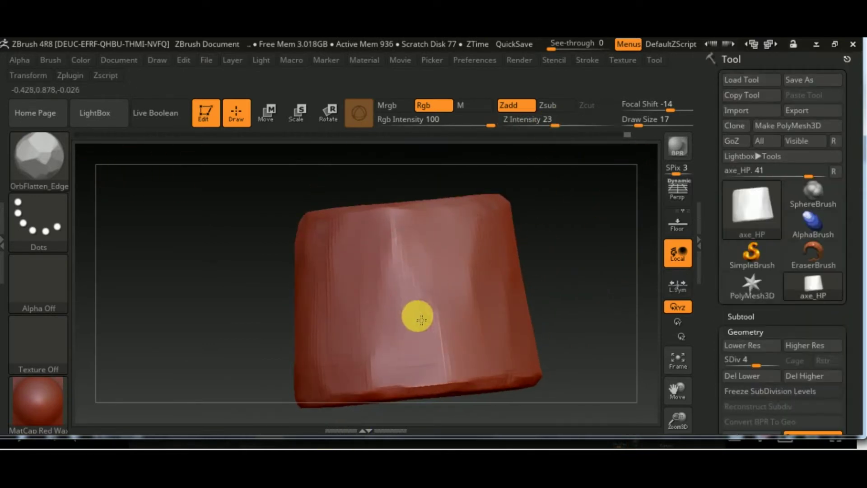
scroll(557, 311, "up", 5)
scroll(558, 311, "down", 5)
left_click_drag(612, 362, 315, 332, "alt")
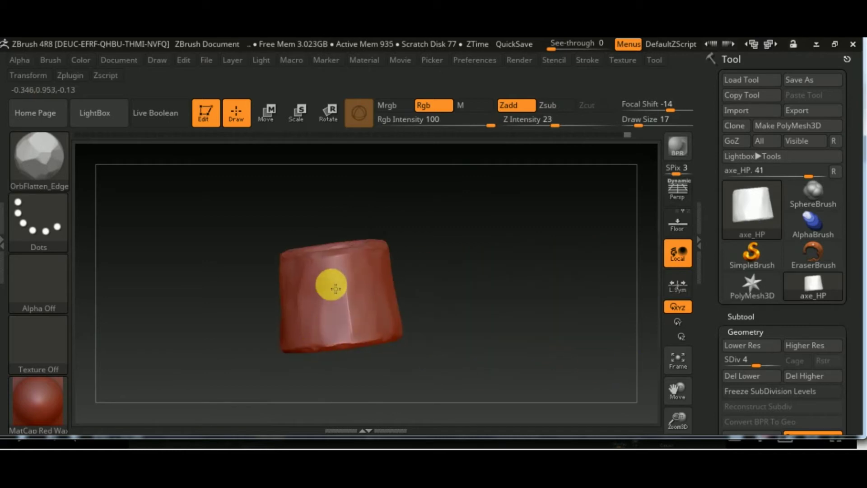
left_click(658, 126)
type("35")
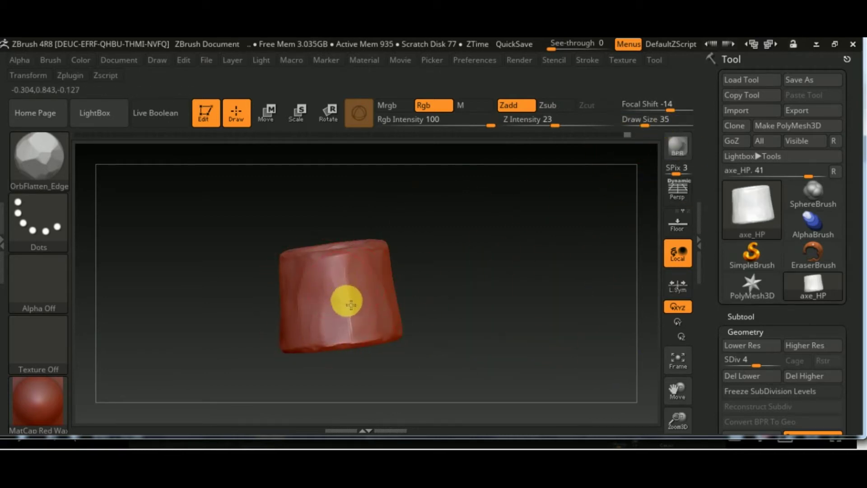
left_click_drag(351, 304, 447, 255)
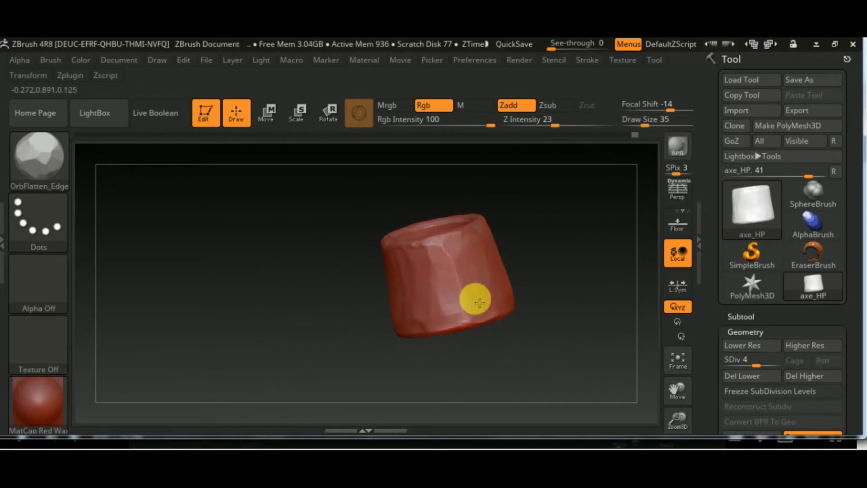
left_click_drag(479, 302, 506, 246)
left_click_drag(606, 332, 411, 270)
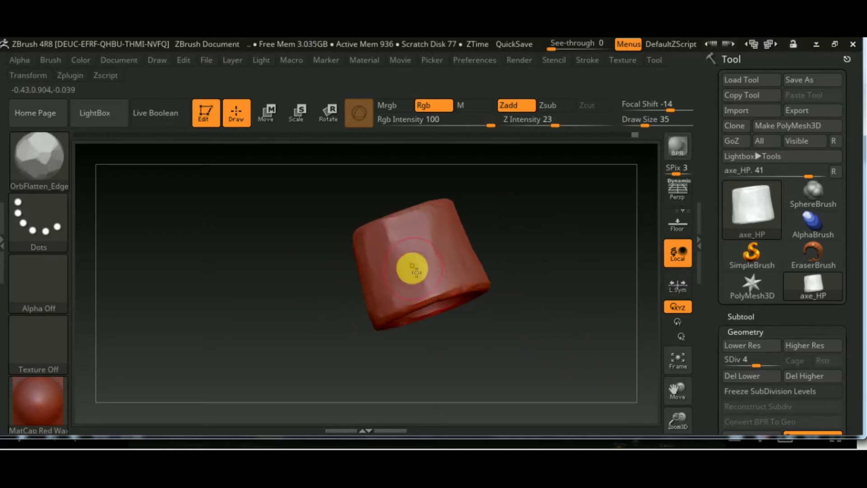
mouse_move(618, 307)
left_mouse_down()
mouse_move(556, 394)
mouse_move(528, 202)
mouse_move(615, 283)
left_mouse_up()
At Draw Size 8 and Z Intensity 28, flatten the collar's rim edge and check it from the side
left_click_drag(645, 124, 635, 125)
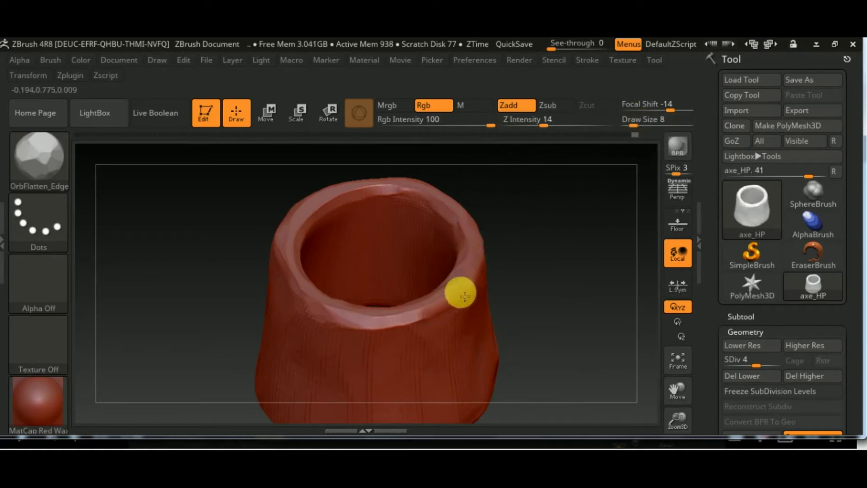
mouse_move(571, 328)
left_mouse_down()
mouse_move(573, 350)
mouse_move(440, 246)
left_mouse_up()
left_click_drag(544, 125, 561, 125)
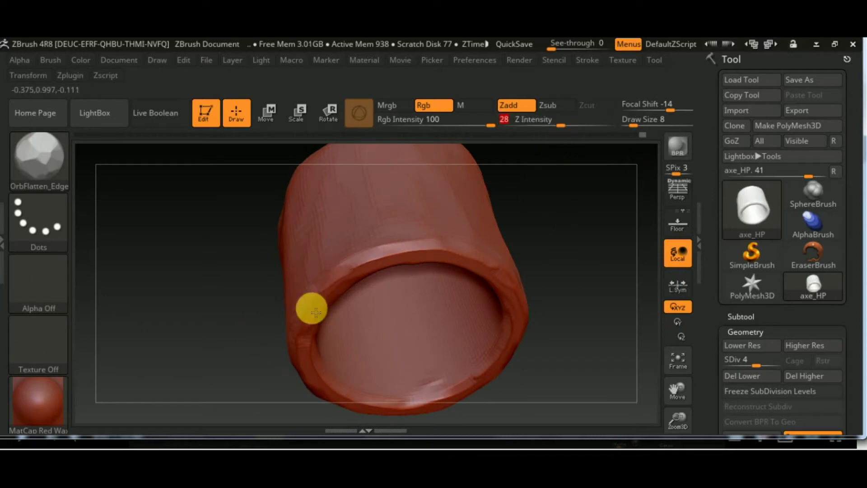
left_click_drag(306, 337, 328, 299)
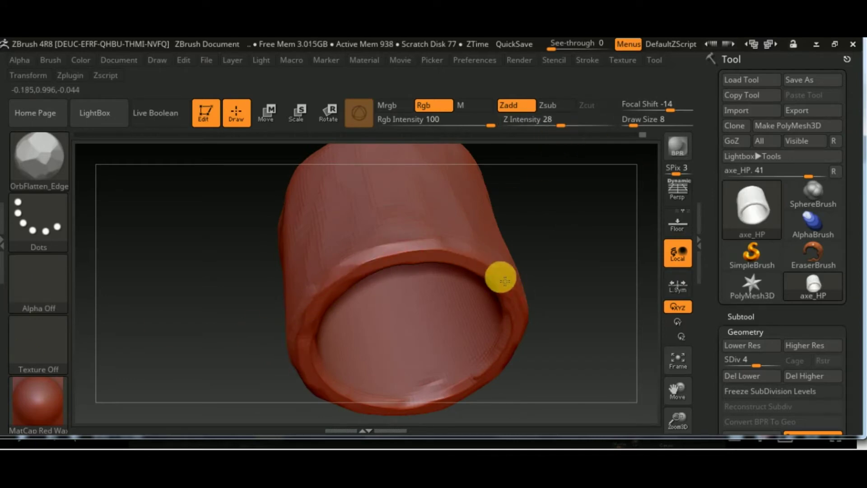
mouse_move(564, 327)
left_mouse_down()
mouse_move(548, 300)
mouse_move(539, 213)
left_mouse_up()
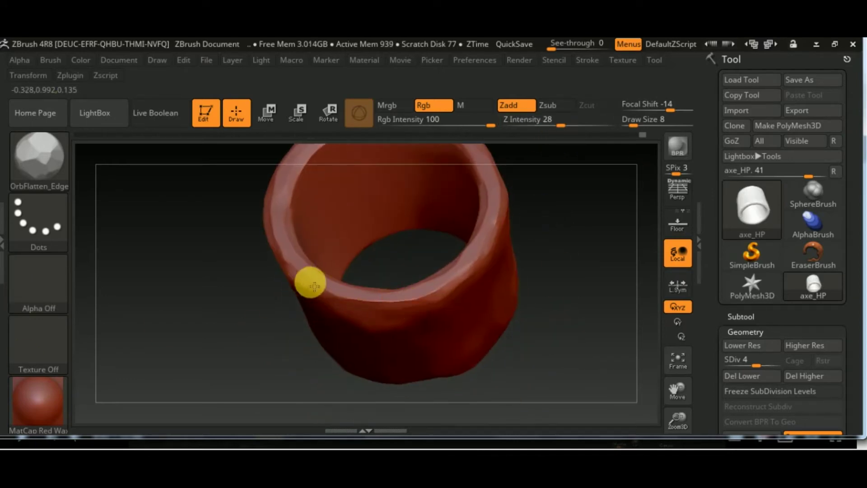
left_click_drag(481, 257, 569, 294)
mouse_move(486, 248)
left_mouse_down()
mouse_move(517, 343)
mouse_move(415, 205)
left_mouse_up()
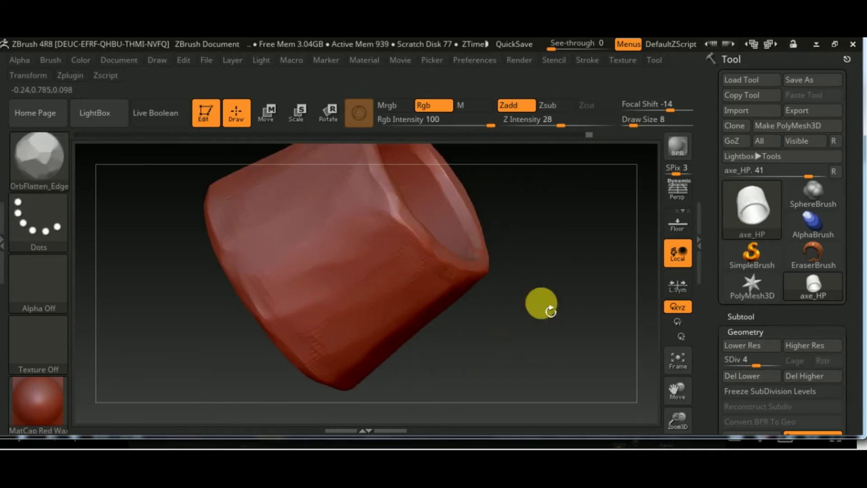
left_click_drag(550, 312, 571, 307)
Raise Z Intensity to 39 and Draw Size to 18, then unhide the curved handle
left_click_drag(534, 332, 261, 232)
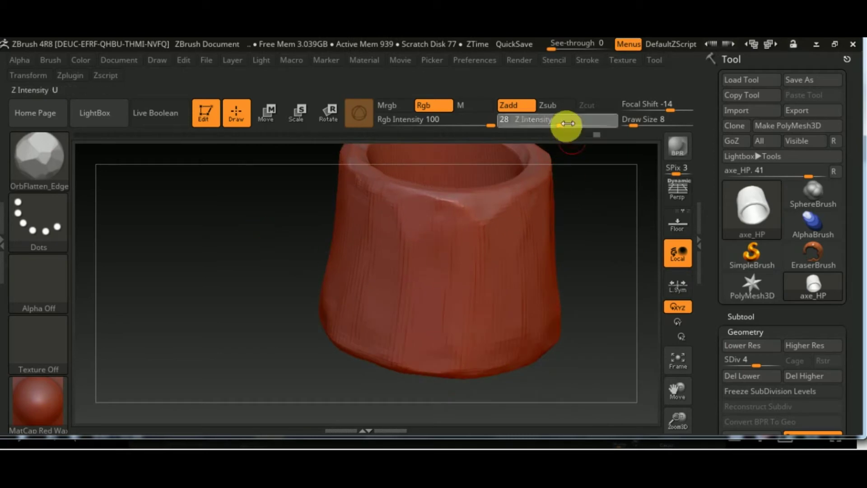
left_click_drag(562, 125, 571, 125)
left_click_drag(634, 125, 638, 125)
mouse_move(491, 221)
left_mouse_down()
mouse_move(511, 306)
mouse_move(257, 348)
mouse_move(292, 316)
left_mouse_up()
left_click(437, 252, "ctrl+shift")
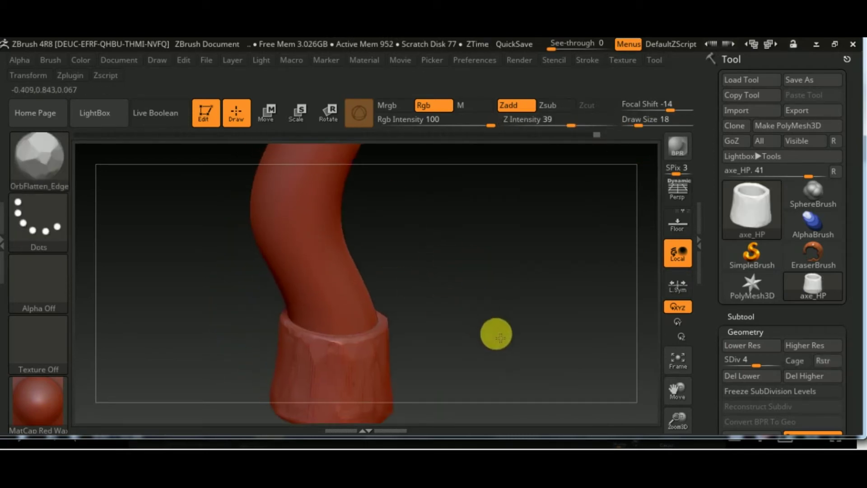
Isolate the curved handle and select the Orb_Cracks brush
mouse_move(493, 333)
left_mouse_down()
mouse_move(422, 267)
mouse_move(468, 227)
mouse_move(487, 287)
left_mouse_up()
left_click(39, 156)
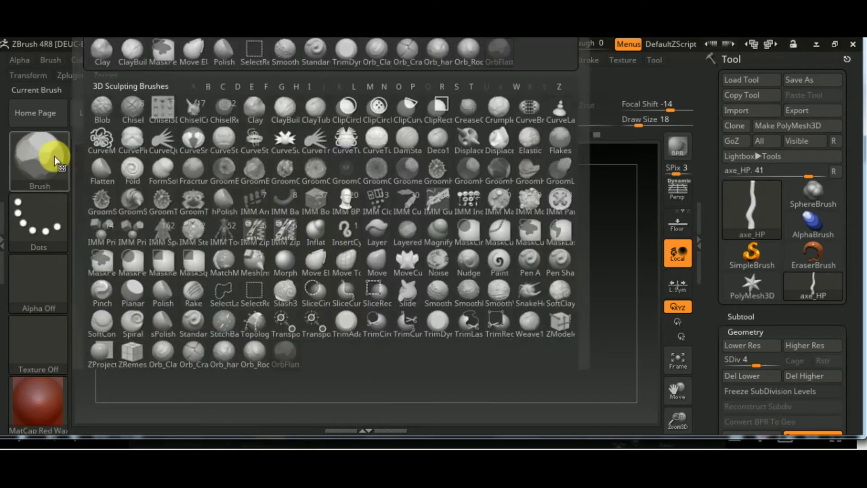
left_click(217, 357)
left_click_drag(460, 248, 330, 231)
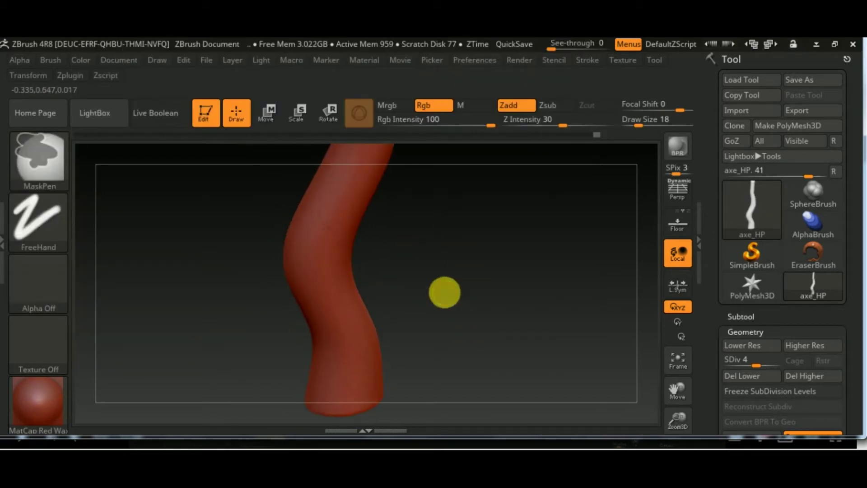
mouse_move(442, 292)
left_mouse_down()
mouse_move(429, 261)
mouse_move(456, 306)
mouse_move(474, 400)
mouse_move(470, 209)
mouse_move(352, 292)
left_mouse_up()
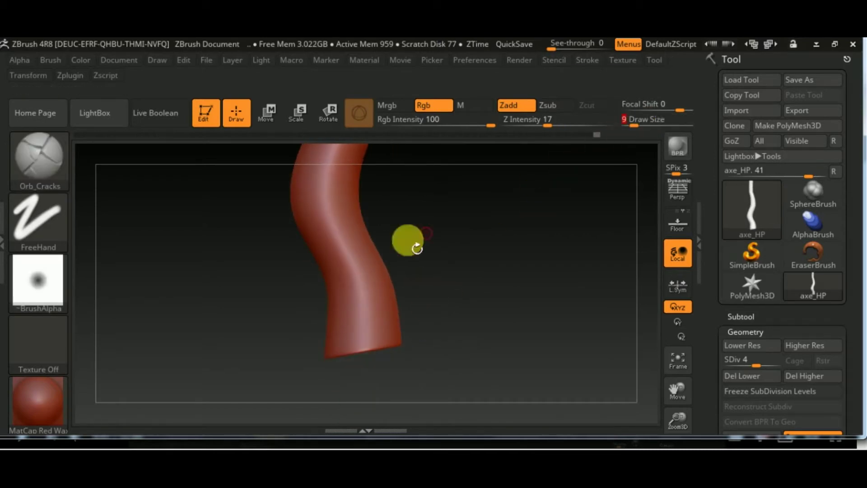
Set Orb_Cracks Z Intensity to 35, unhide the axe head, and enlarge the brush to size 23
key("ctrl")
left_click_drag(563, 125, 567, 125)
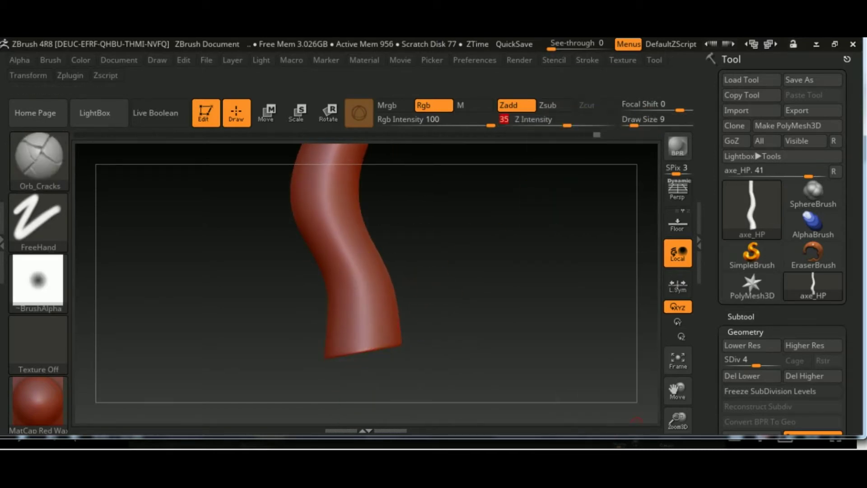
mouse_move(481, 250)
left_mouse_down()
mouse_move(480, 228)
mouse_move(501, 399)
mouse_move(513, 374)
left_mouse_up()
left_click(476, 310, "ctrl+shift")
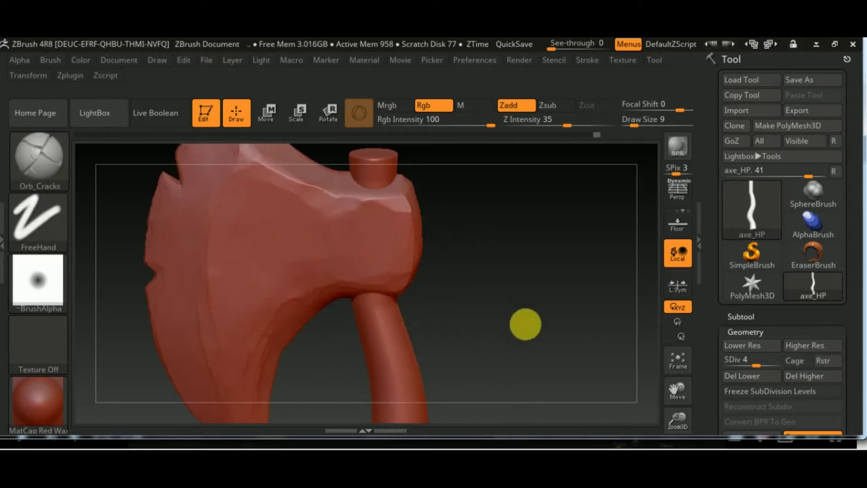
mouse_move(524, 323)
left_mouse_down()
mouse_move(395, 364)
mouse_move(467, 375)
mouse_move(429, 261)
left_mouse_up()
key("b")
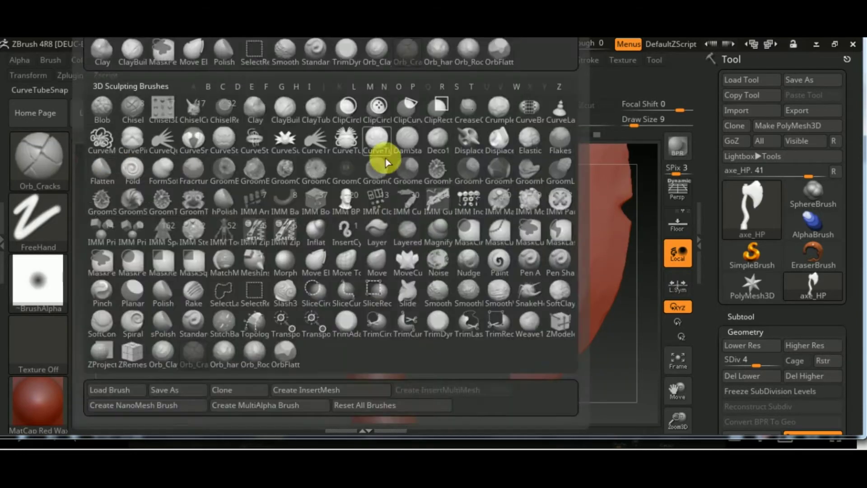
left_click_drag(634, 125, 650, 124)
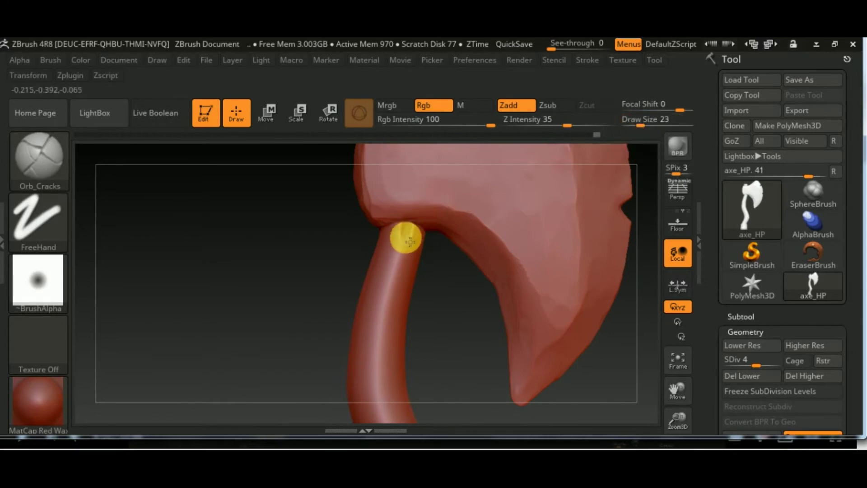
Set Draw Size to 5 and carve a crack down the handle just below the head
left_click(626, 120)
type("4")
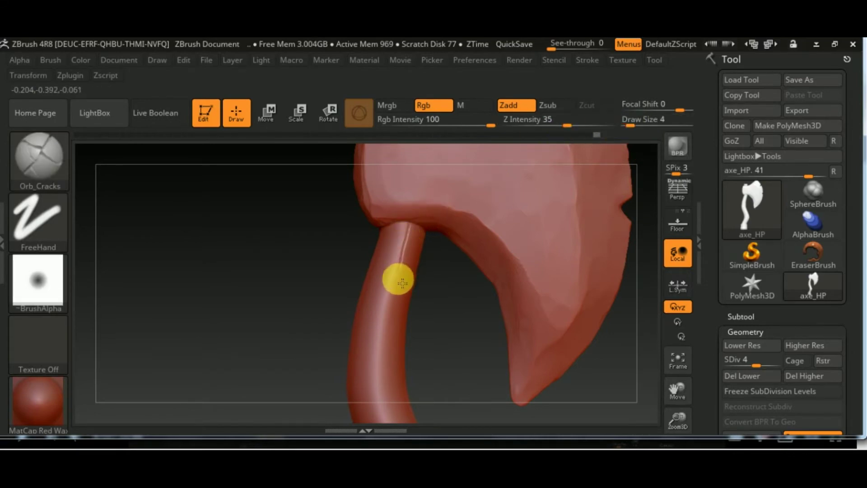
left_click(632, 125)
type("5")
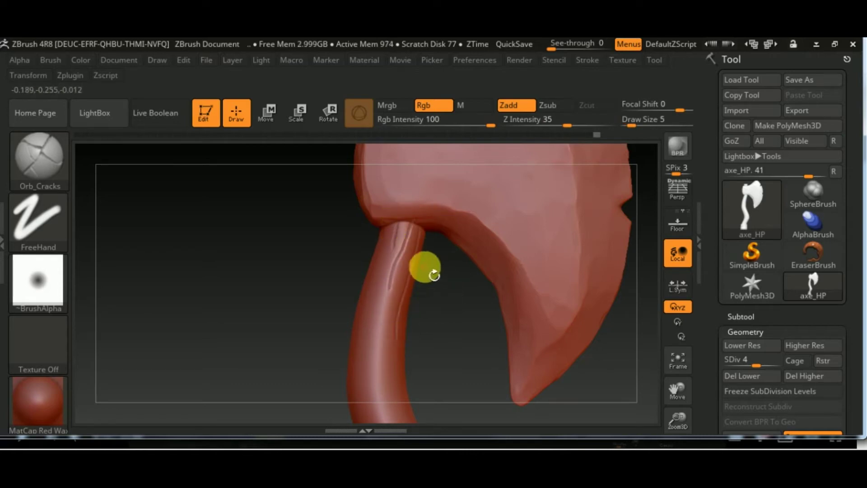
right_click_drag(433, 274, 416, 212)
left_click_drag(394, 263, 377, 326)
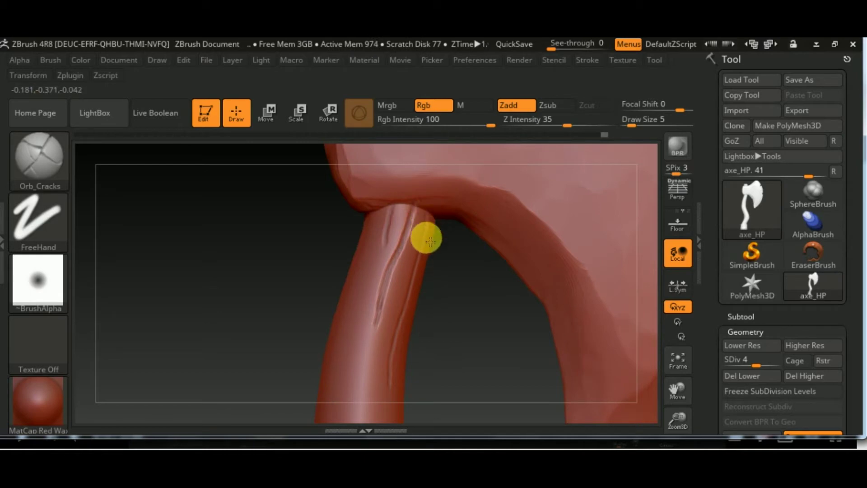
Carve two vertical grooves along the upper handle, enlarging the brush to size 9
left_click_drag(480, 311, 445, 271)
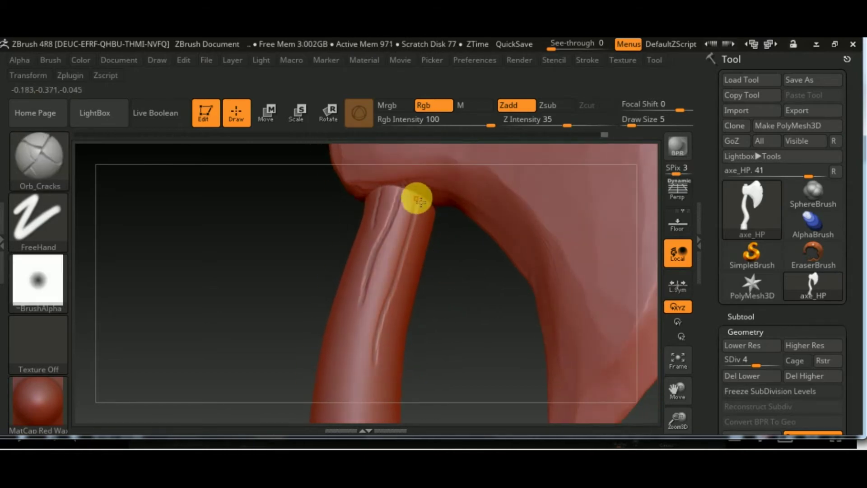
mouse_move(383, 207)
right_mouse_down()
mouse_move(424, 244)
mouse_move(461, 229)
mouse_move(461, 140)
mouse_move(450, 301)
mouse_move(445, 235)
mouse_move(344, 178)
right_mouse_up()
left_click_drag(359, 199, 351, 315)
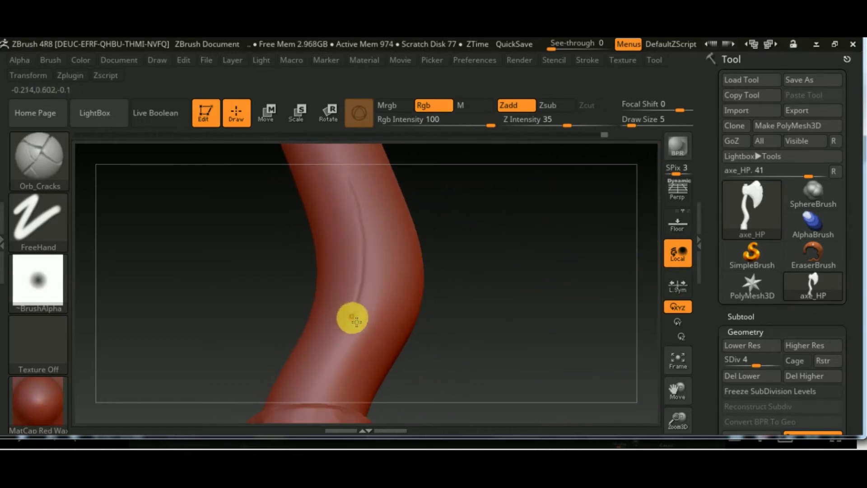
left_click_drag(641, 119, 646, 119)
left_click_drag(350, 187, 358, 289)
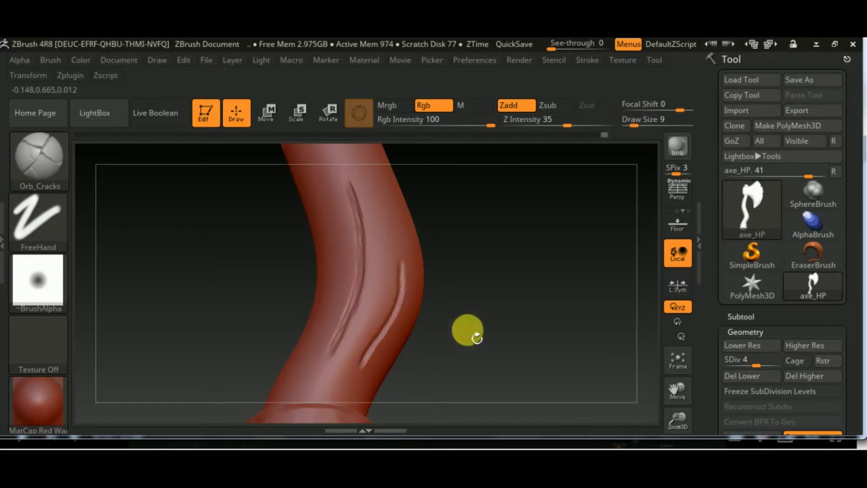
Carve a short crack on the lower handle, then hide the lower collar
mouse_move(468, 330)
left_mouse_down()
mouse_move(491, 327)
mouse_move(479, 321)
mouse_move(499, 240)
mouse_move(361, 268)
left_mouse_up()
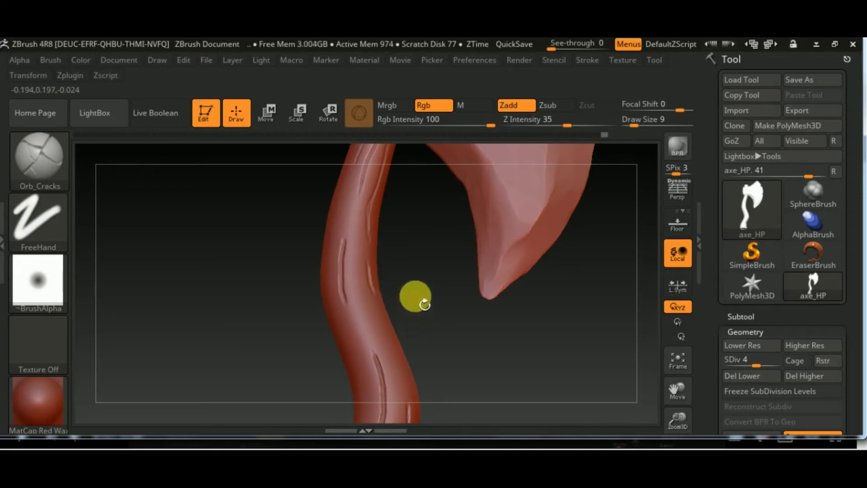
mouse_move(424, 304)
left_mouse_down()
mouse_move(507, 224)
mouse_move(464, 288)
left_mouse_up()
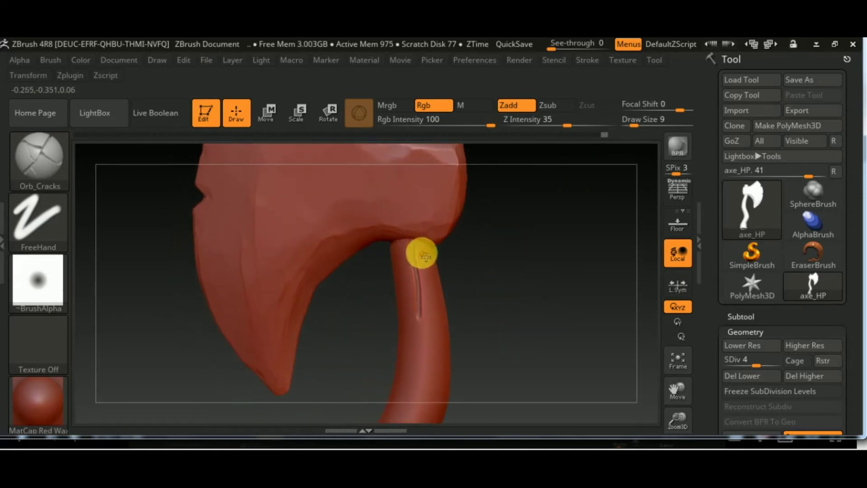
left_click_drag(494, 335, 424, 262)
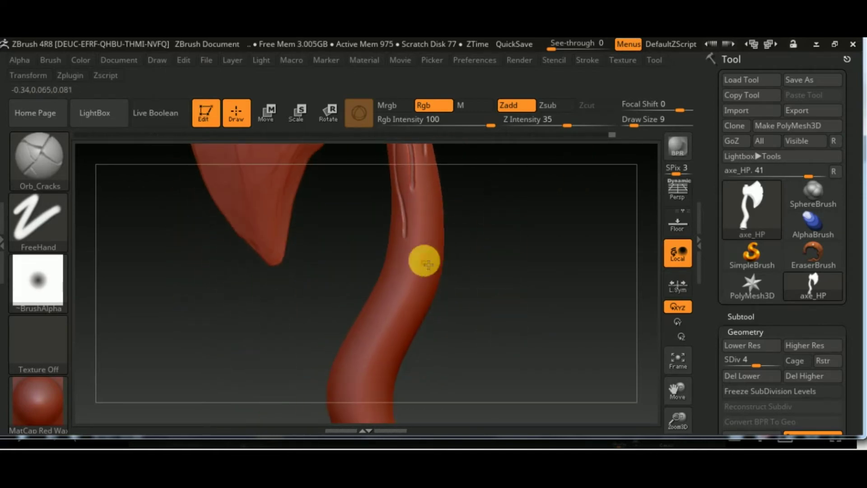
left_click_drag(374, 338, 494, 236)
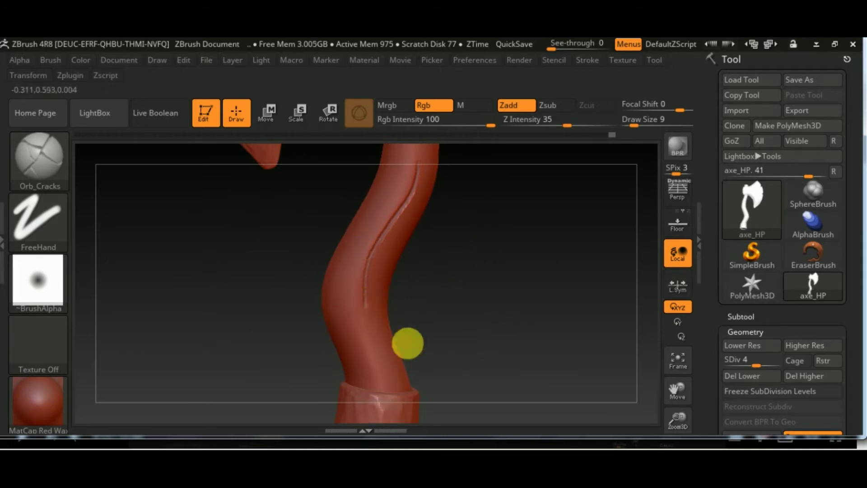
left_click_drag(407, 323, 358, 349)
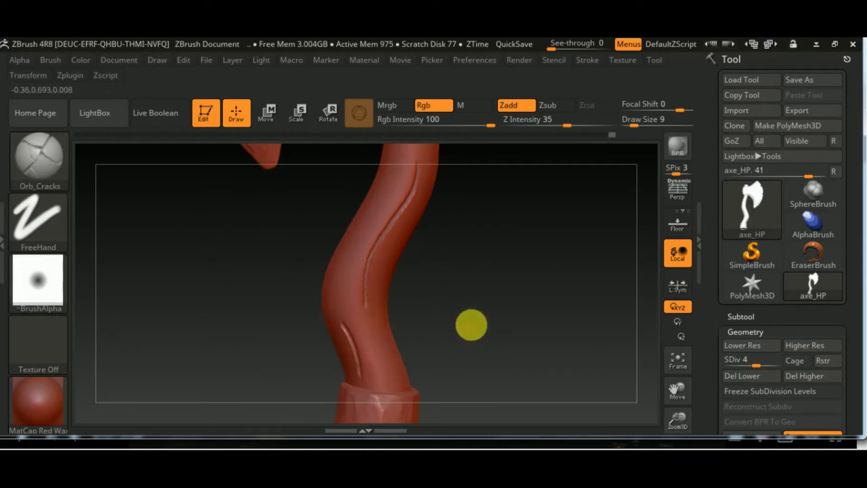
left_click_drag(471, 324, 371, 249)
left_click(395, 309, "ctrl+shift")
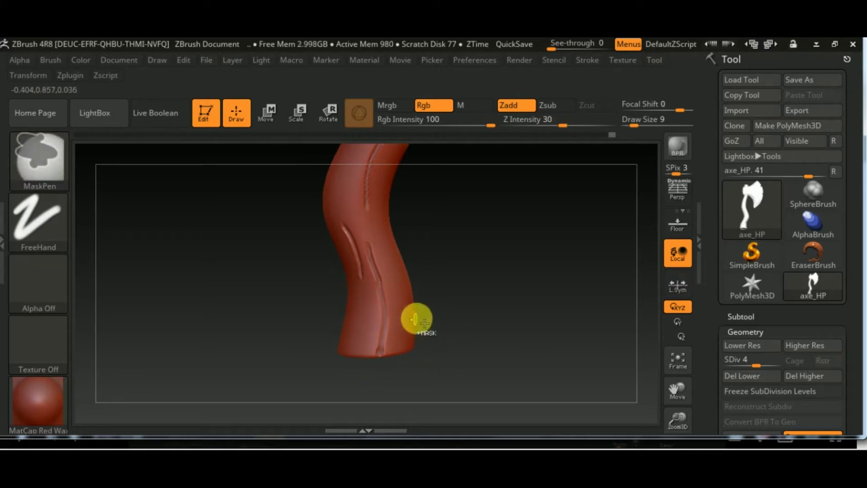
Set Orb_Cracks Draw Size to 13 and carve long grooves down the shaft toward the handle's end
left_click_drag(418, 315, 507, 294)
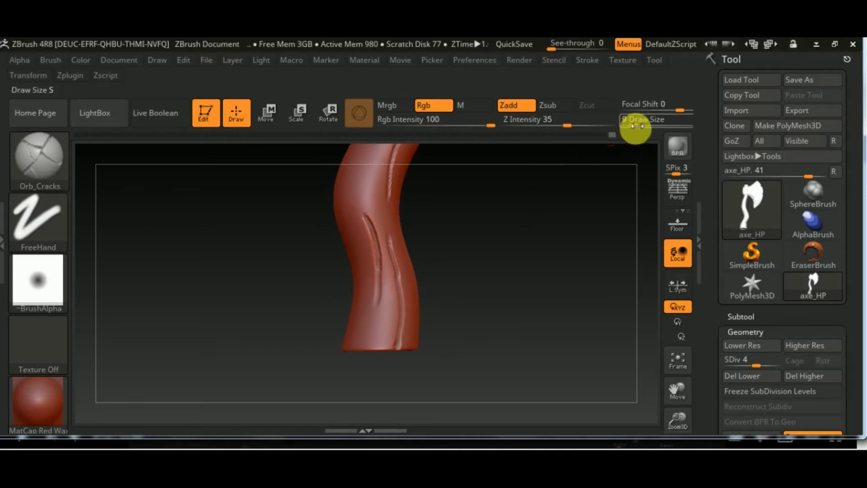
type("3")
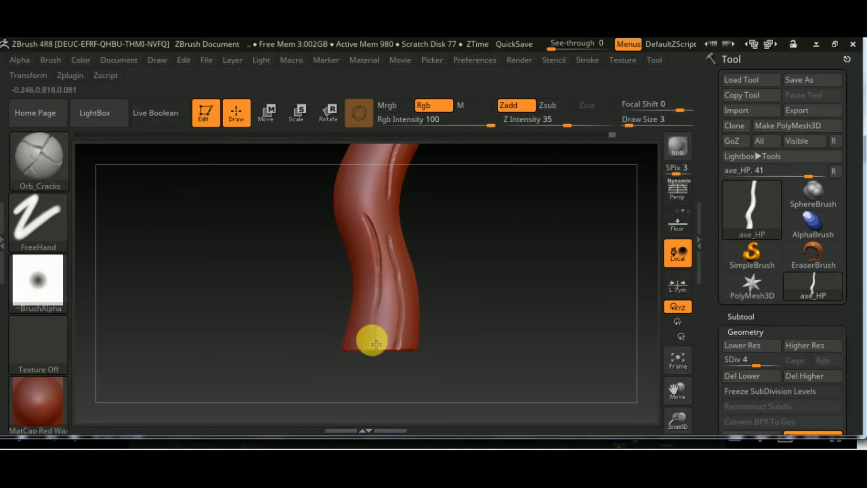
mouse_move(431, 314)
left_mouse_down()
mouse_move(484, 287)
mouse_move(564, 180)
left_mouse_up()
type("6")
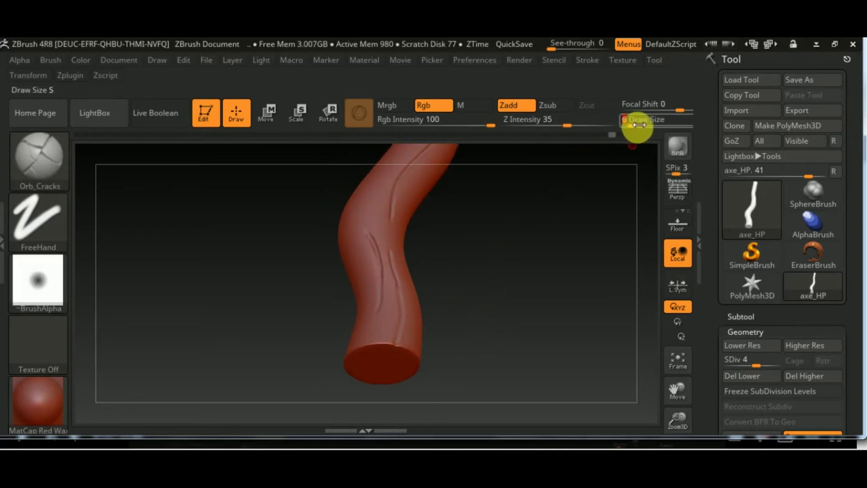
key("Return")
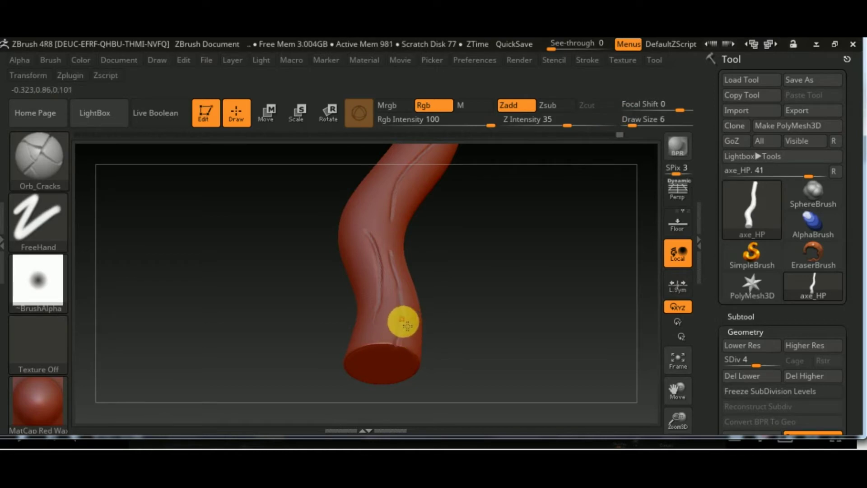
left_click_drag(403, 322, 409, 287)
left_click_drag(459, 315, 400, 262)
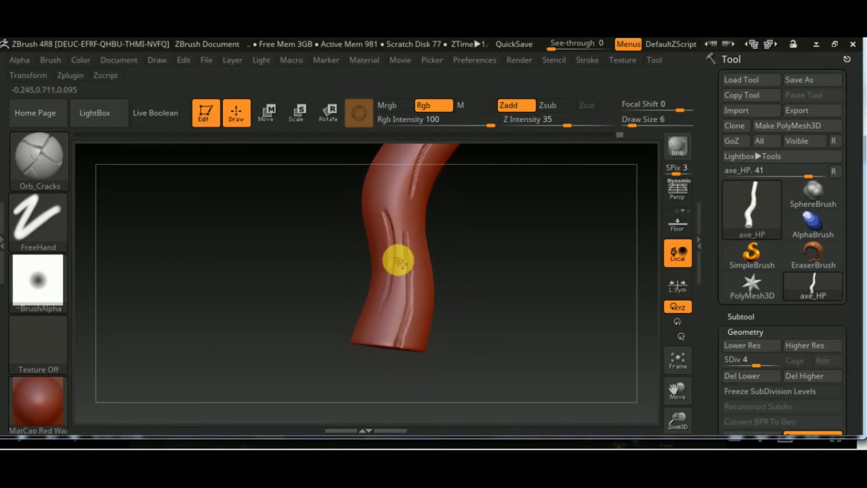
left_click_drag(381, 307, 433, 248)
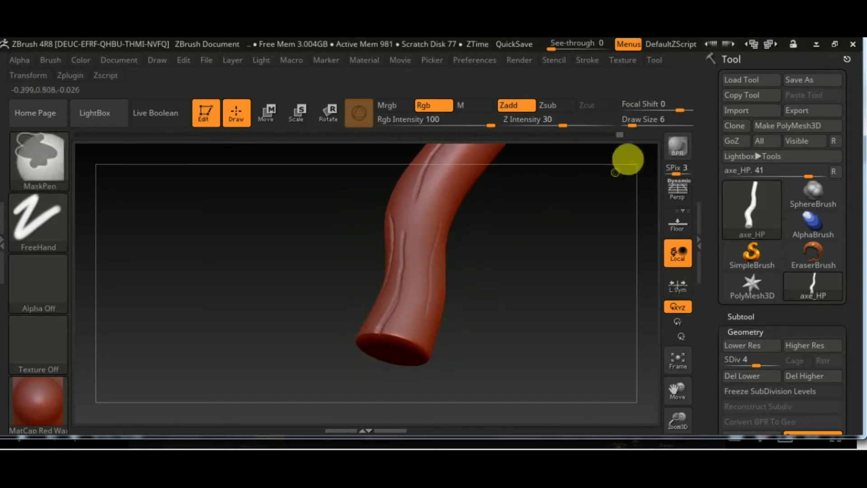
mouse_move(634, 123)
left_mouse_down()
mouse_move(643, 123)
mouse_move(634, 123)
left_mouse_up()
left_click_drag(528, 306, 533, 199)
left_click_drag(634, 122, 636, 123)
mouse_move(443, 229)
left_mouse_down()
mouse_move(486, 296)
mouse_move(501, 232)
mouse_move(368, 226)
mouse_move(298, 312)
left_mouse_up()
mouse_move(343, 361)
left_mouse_down()
mouse_move(458, 307)
mouse_move(284, 373)
mouse_move(416, 304)
mouse_move(337, 291)
mouse_move(435, 354)
mouse_move(366, 342)
mouse_move(486, 333)
mouse_move(528, 285)
left_mouse_up()
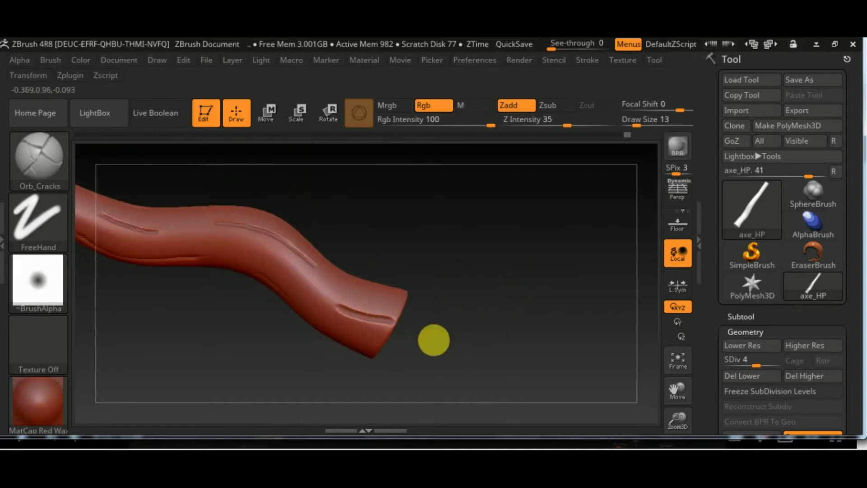
Carve fine cracks near the handle's cut end with Orb_Cracks at draw size 6
left_click_drag(433, 340, 372, 312)
mouse_move(339, 335)
left_mouse_down()
mouse_move(504, 310)
mouse_move(514, 339)
mouse_move(402, 324)
mouse_move(536, 291)
mouse_move(387, 348)
mouse_move(411, 178)
mouse_move(290, 251)
mouse_move(344, 286)
left_mouse_up()
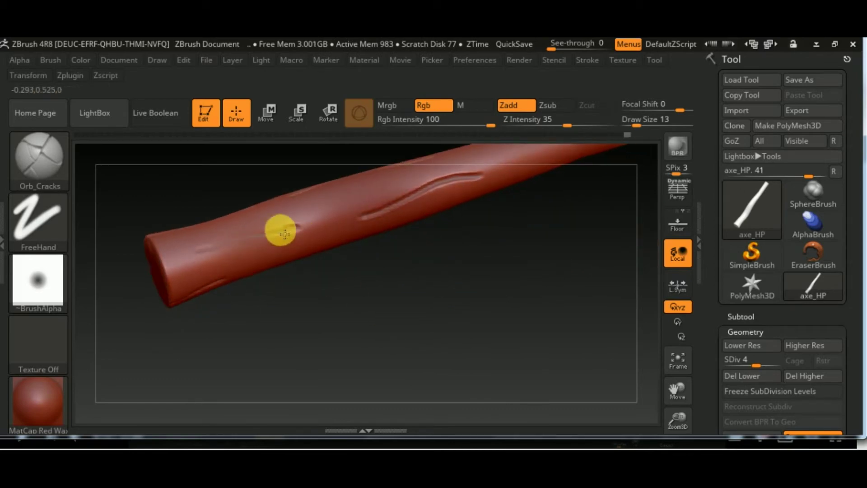
left_click_drag(635, 125, 639, 127)
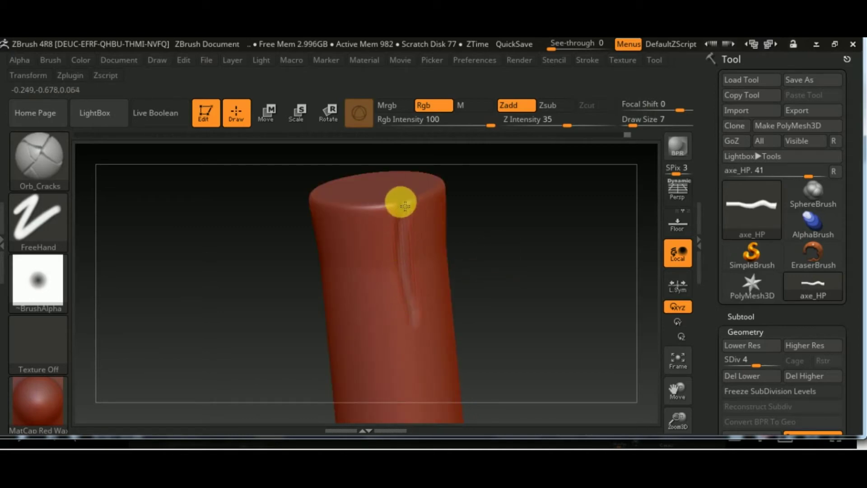
left_click_drag(478, 334, 445, 306)
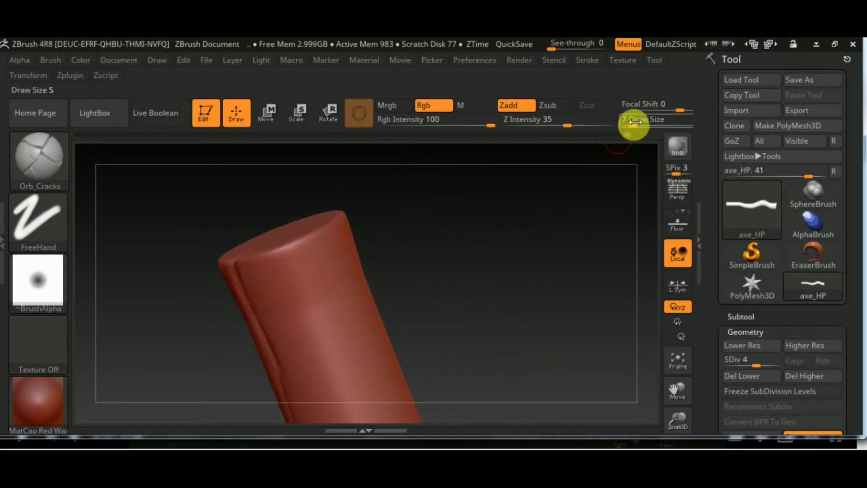
left_click_drag(484, 300, 460, 361)
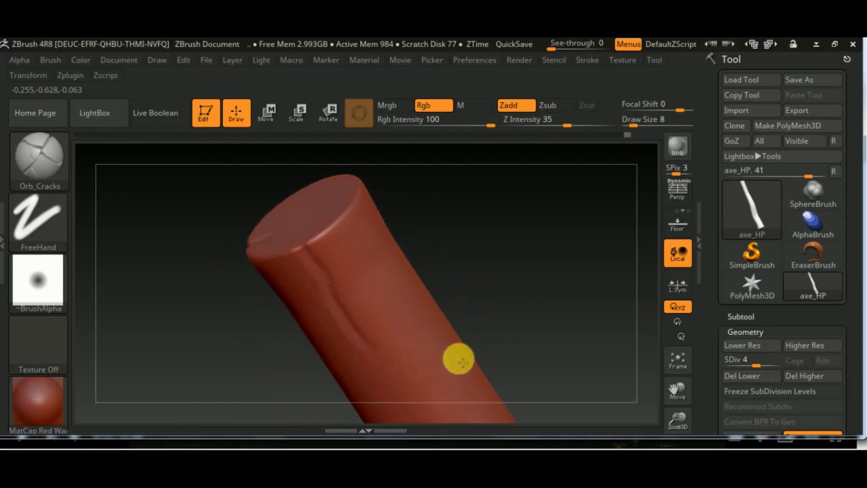
mouse_move(306, 252)
left_mouse_down()
mouse_move(540, 277)
mouse_move(342, 218)
left_mouse_up()
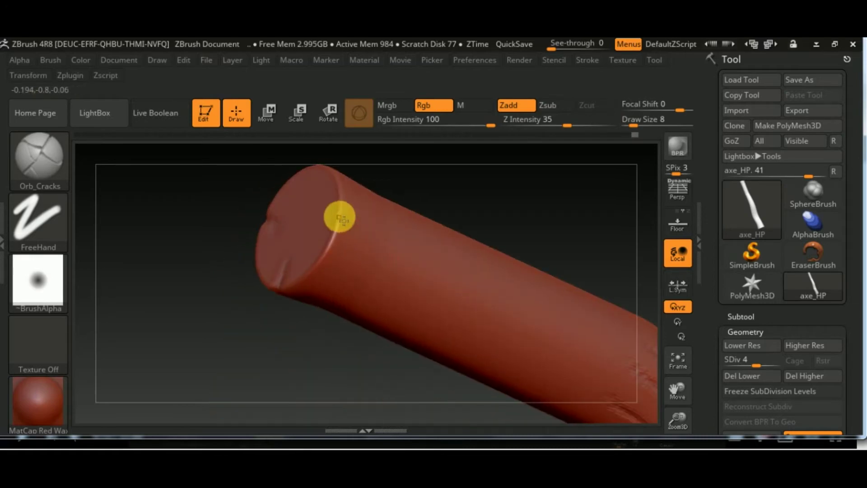
mouse_move(405, 246)
left_mouse_down()
mouse_move(503, 236)
mouse_move(623, 129)
left_mouse_up()
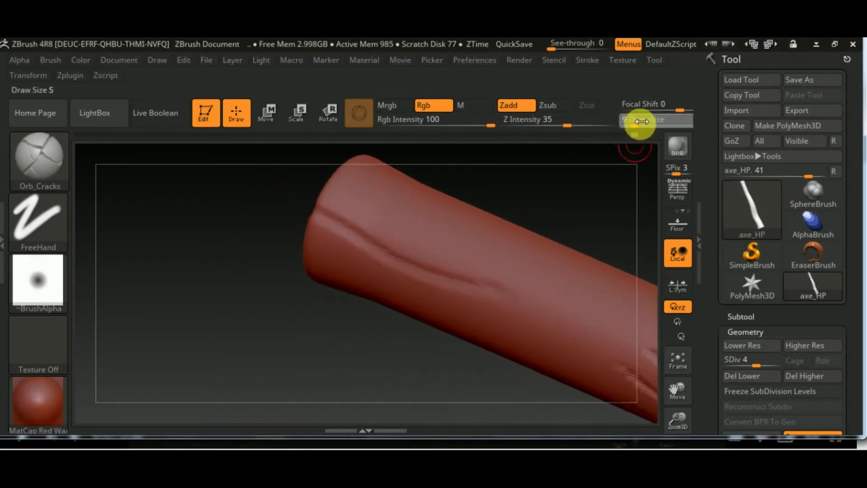
mouse_move(331, 333)
left_mouse_down()
mouse_move(465, 199)
mouse_move(337, 325)
mouse_move(360, 215)
mouse_move(411, 315)
left_mouse_up()
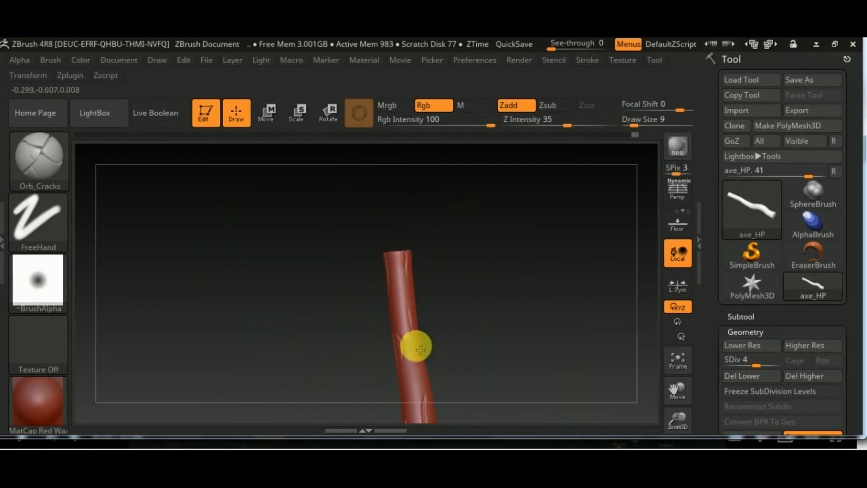
mouse_move(420, 350)
left_mouse_down()
mouse_move(445, 361)
mouse_move(414, 292)
left_mouse_up()
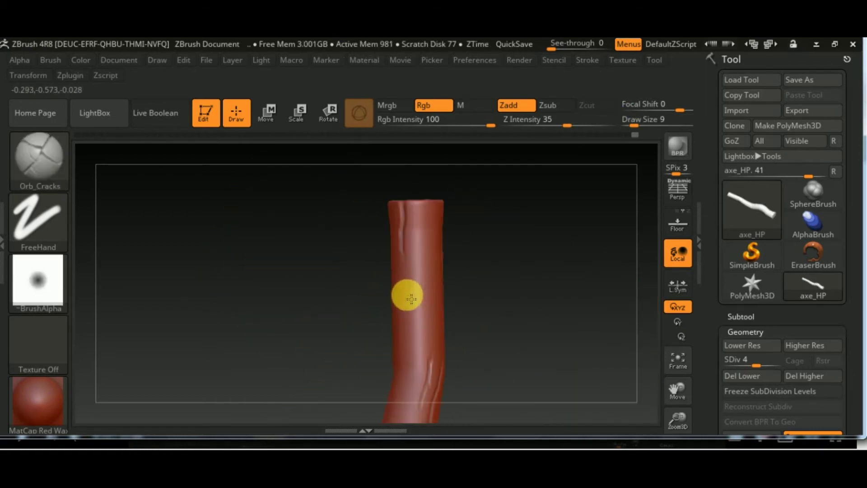
mouse_move(507, 341)
left_mouse_down()
mouse_move(375, 300)
mouse_move(460, 286)
mouse_move(459, 360)
mouse_move(395, 244)
mouse_move(456, 286)
mouse_move(482, 399)
mouse_move(505, 320)
mouse_move(455, 310)
mouse_move(427, 243)
left_mouse_up()
At draw size 4, carve thinner cracks along the handle's bend, then bring up the brush library
left_click_drag(635, 126, 629, 126)
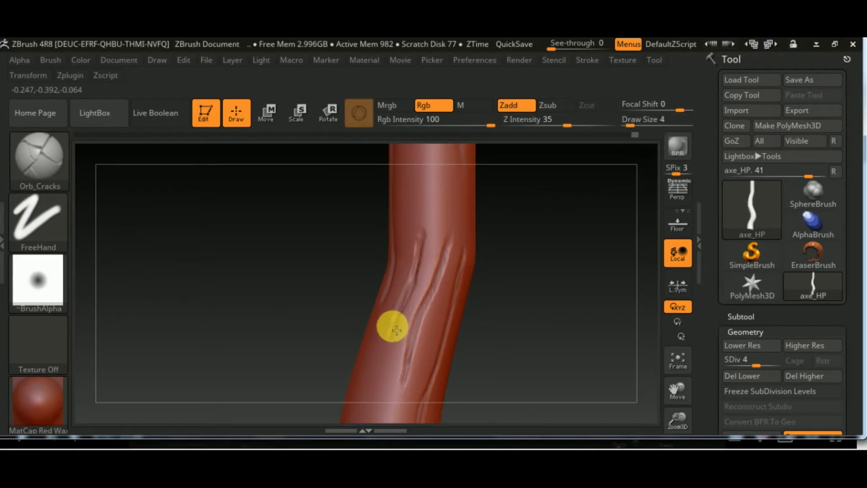
mouse_move(426, 195)
left_mouse_down()
mouse_move(493, 310)
mouse_move(443, 246)
left_mouse_up()
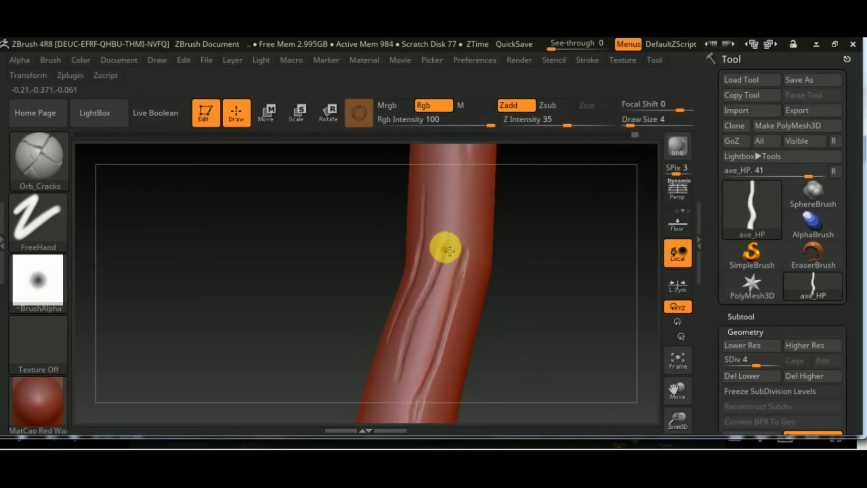
left_click_drag(548, 267, 524, 445)
mouse_move(473, 318)
left_mouse_down()
mouse_move(611, 325)
mouse_move(416, 280)
left_mouse_up()
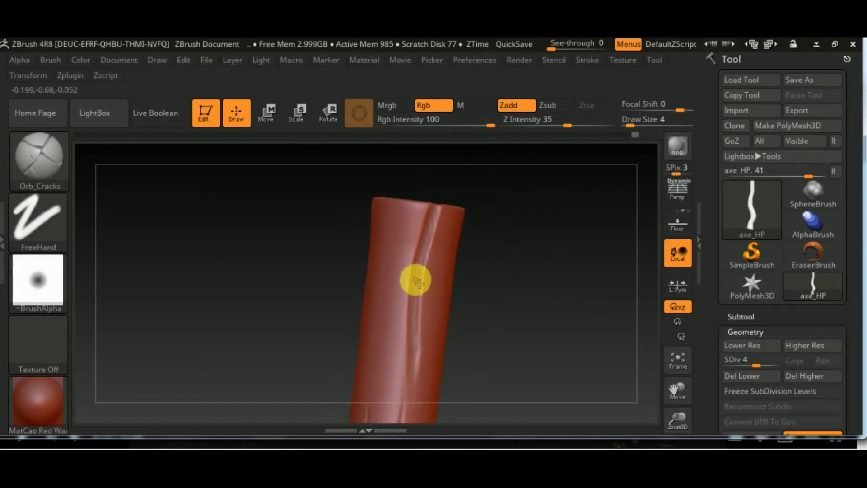
left_click_drag(416, 389, 396, 221)
left_click_drag(387, 311, 380, 293)
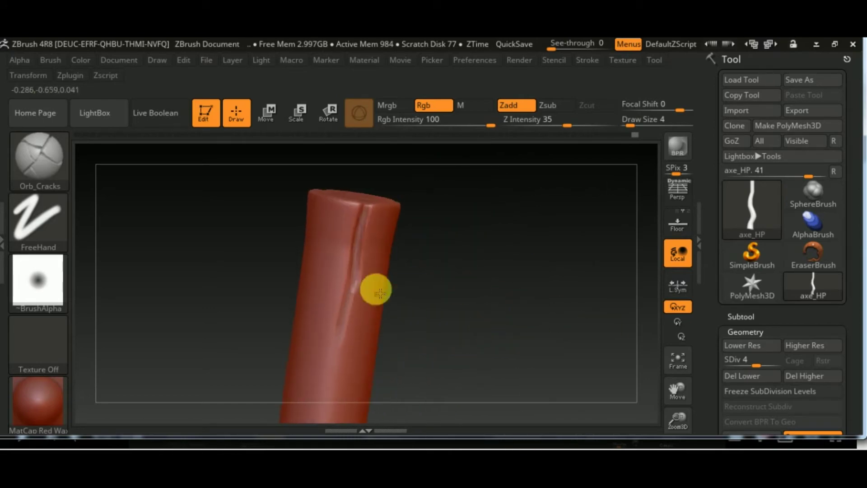
mouse_move(343, 322)
left_mouse_down()
mouse_move(487, 340)
mouse_move(456, 324)
mouse_move(407, 255)
mouse_move(424, 339)
mouse_move(441, 315)
mouse_move(383, 302)
mouse_move(499, 343)
mouse_move(446, 311)
mouse_move(436, 286)
mouse_move(405, 349)
mouse_move(378, 247)
left_mouse_up()
left_click_drag(514, 298, 380, 249)
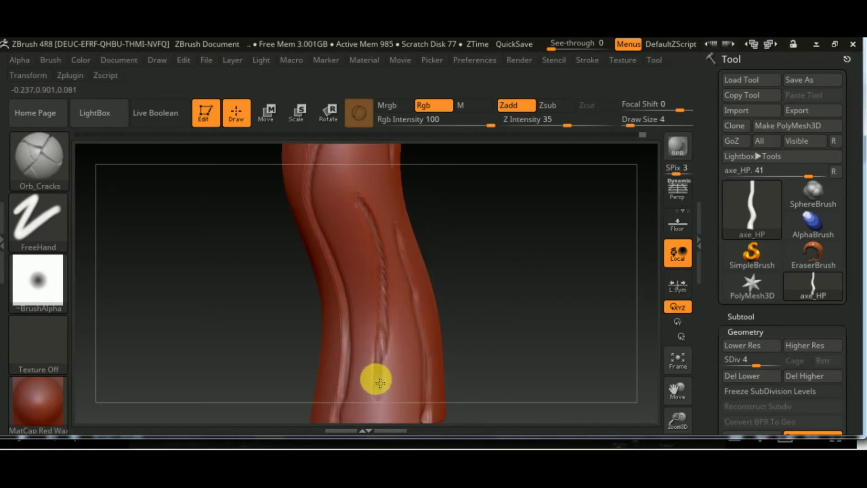
mouse_move(383, 272)
left_mouse_down()
mouse_move(490, 309)
mouse_move(480, 323)
mouse_move(404, 277)
left_mouse_up()
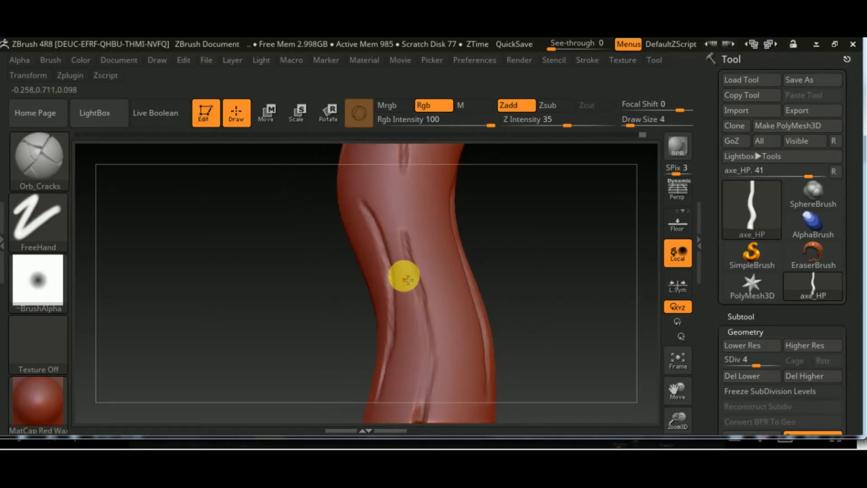
left_click(38, 156)
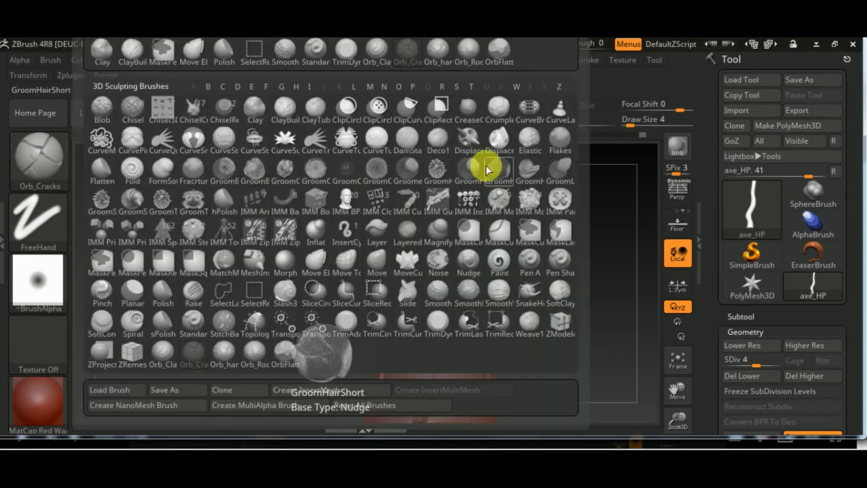
Switch to OrbFlatten_Edge at draw size 20 and flatten edges toward the handle's cut end
left_click(499, 51)
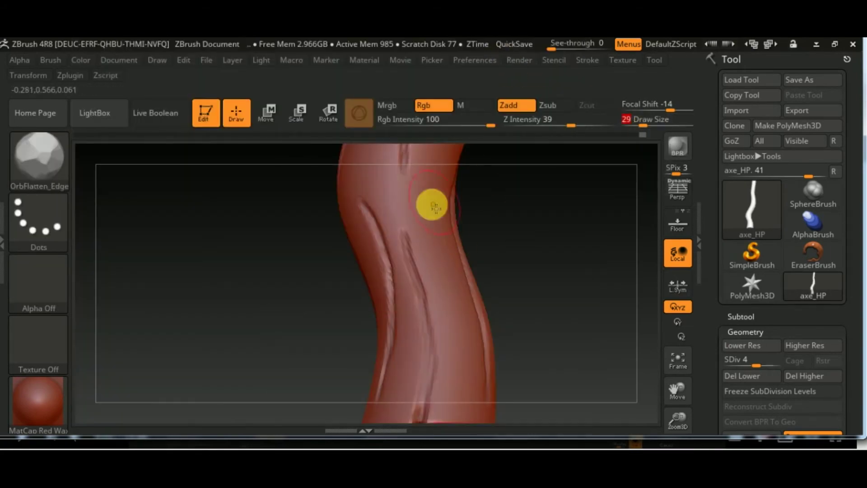
mouse_move(540, 283)
left_mouse_down("alt")
mouse_move(500, 315)
mouse_move(565, 197)
mouse_move(409, 224)
left_mouse_up("alt")
left_click_drag(638, 123, 649, 123)
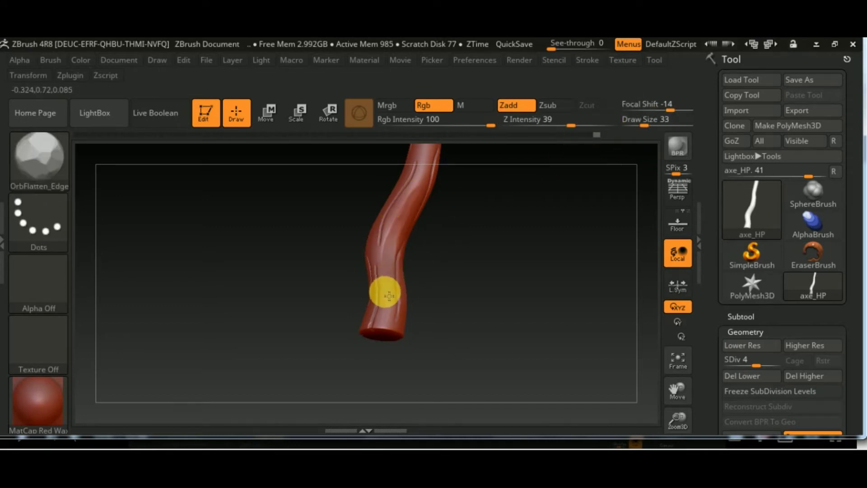
left_click_drag(500, 239, 386, 299)
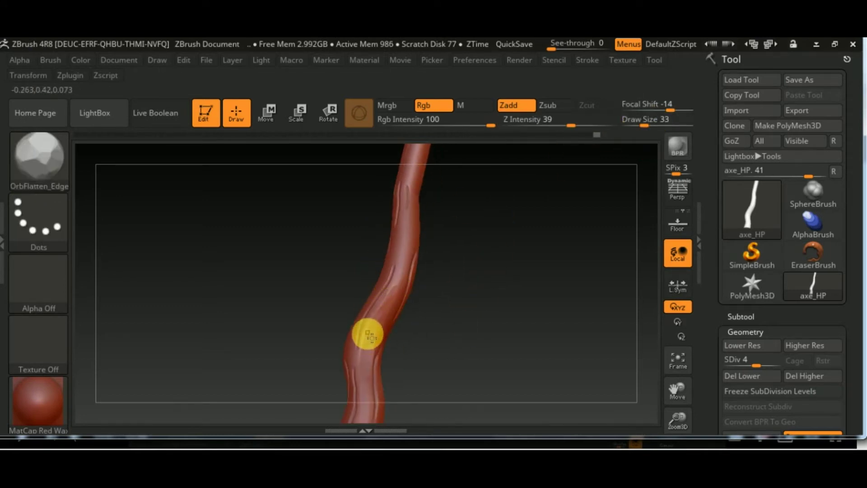
mouse_move(368, 335)
left_mouse_down()
mouse_move(441, 290)
mouse_move(392, 287)
left_mouse_up()
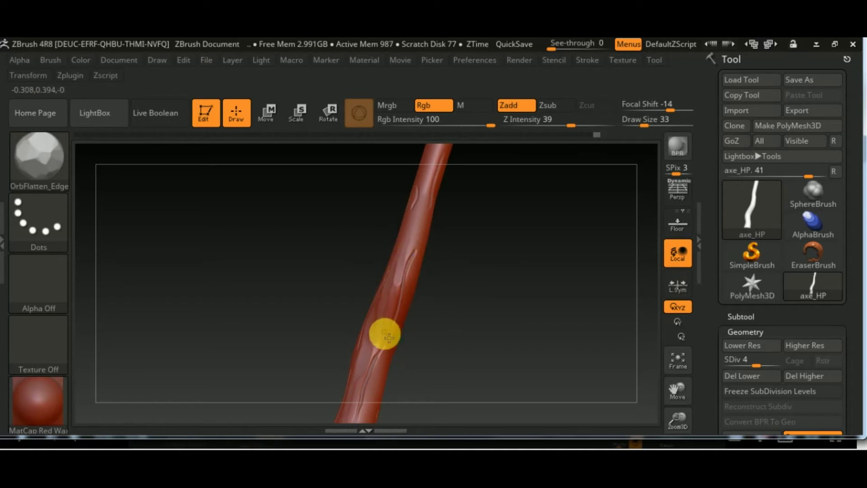
left_click_drag(476, 332, 393, 335)
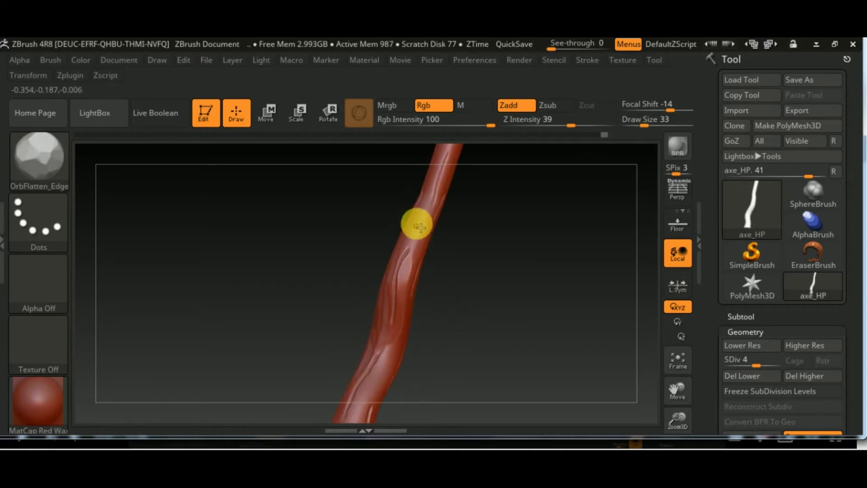
mouse_move(429, 206)
left_mouse_down()
mouse_move(497, 300)
mouse_move(486, 235)
mouse_move(366, 275)
left_mouse_up()
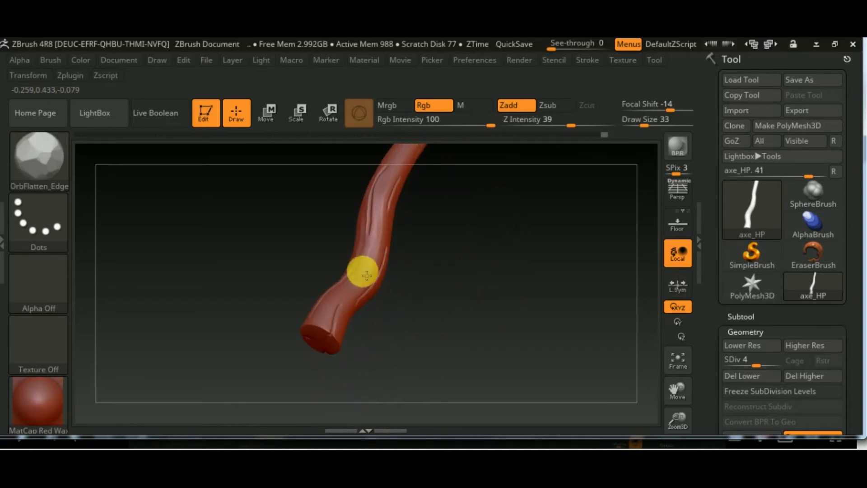
left_click_drag(442, 325, 354, 291)
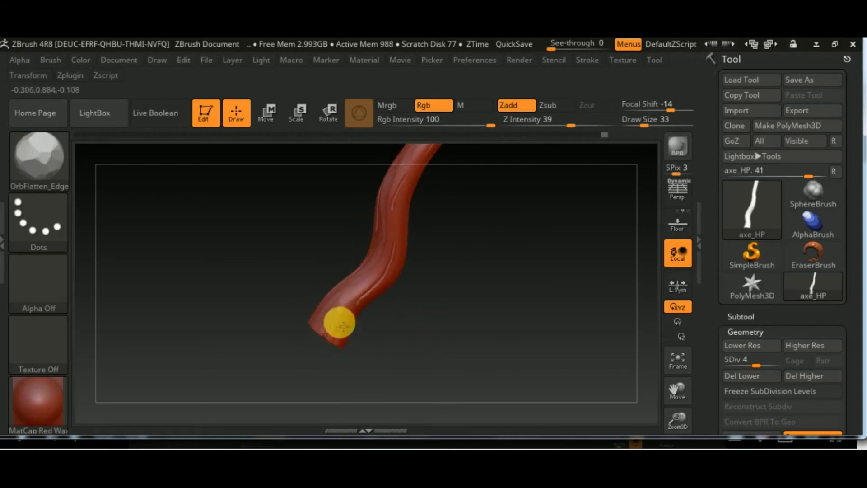
mouse_move(342, 324)
left_mouse_down()
mouse_move(387, 302)
mouse_move(348, 344)
mouse_move(360, 313)
mouse_move(352, 332)
left_mouse_up()
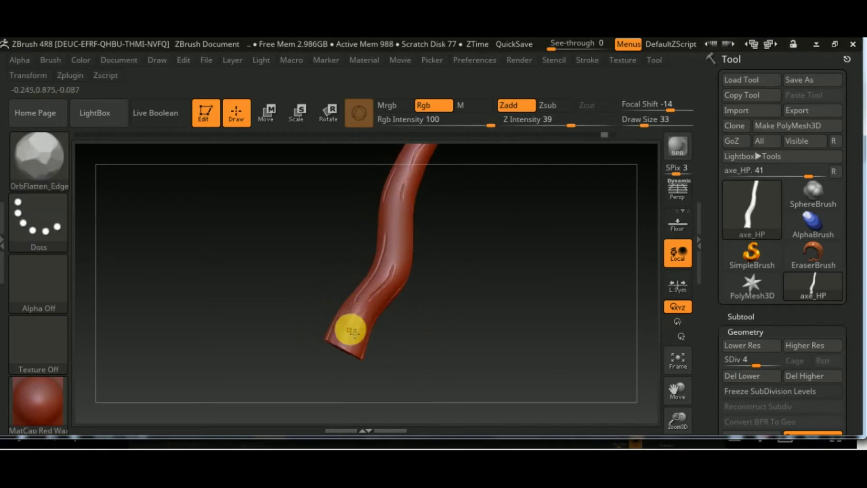
Flatten more edges along the S-curving handle, checking the rounded cut end and upper shaft
scroll(387, 270, "up", 5)
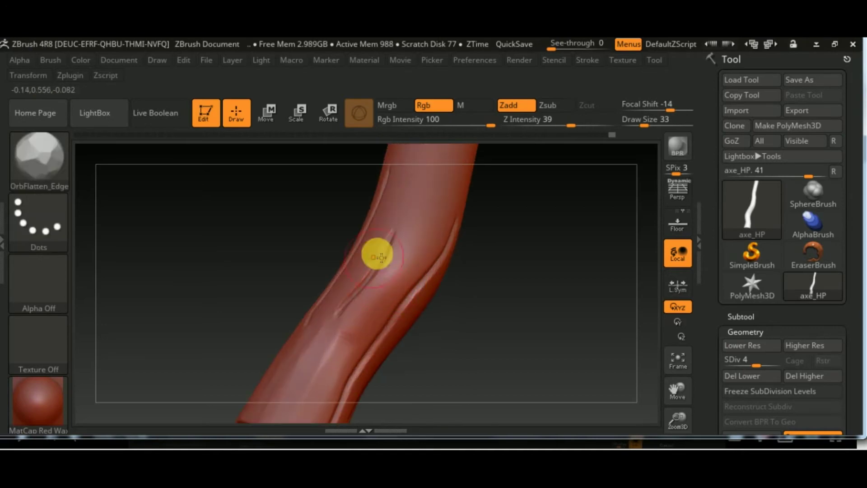
left_click_drag(425, 268, 515, 294)
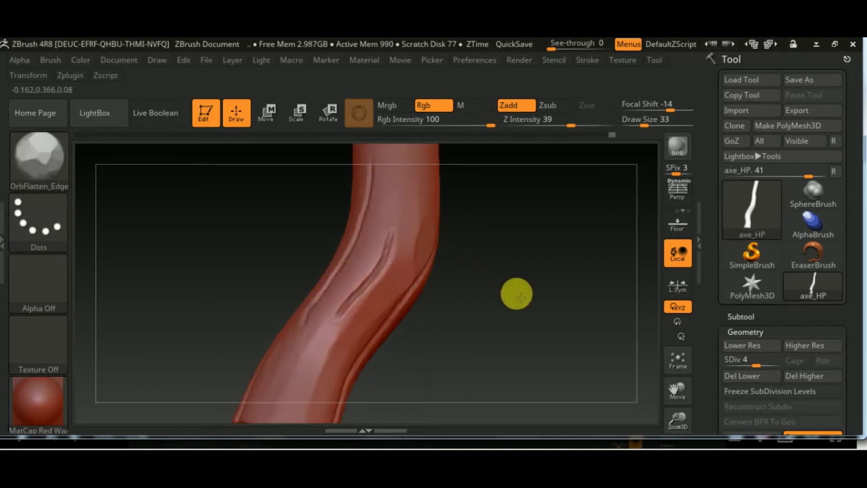
mouse_move(358, 205)
left_mouse_down()
mouse_move(461, 316)
mouse_move(468, 203)
mouse_move(420, 360)
left_mouse_up()
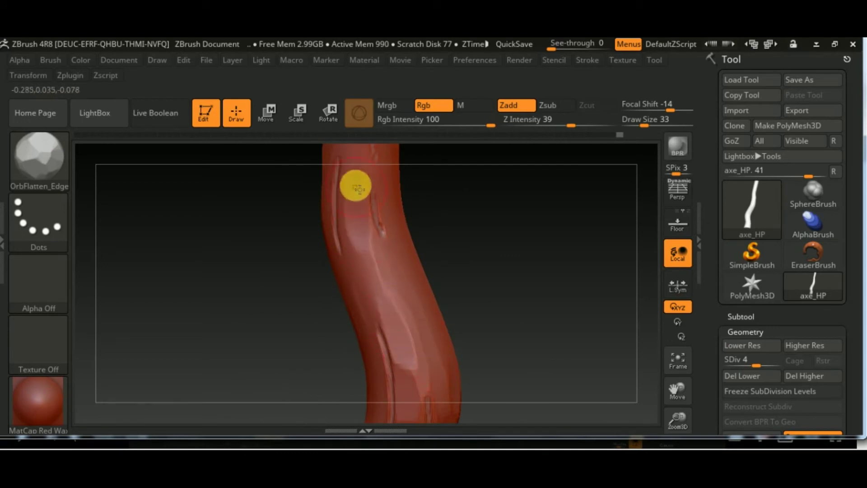
left_click_drag(354, 183, 424, 268)
left_click_drag(542, 284, 474, 230)
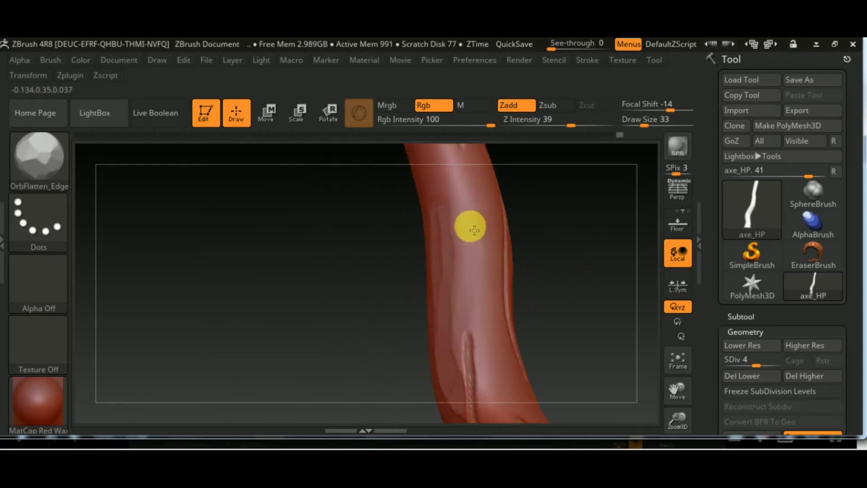
left_click_drag(536, 304, 435, 224)
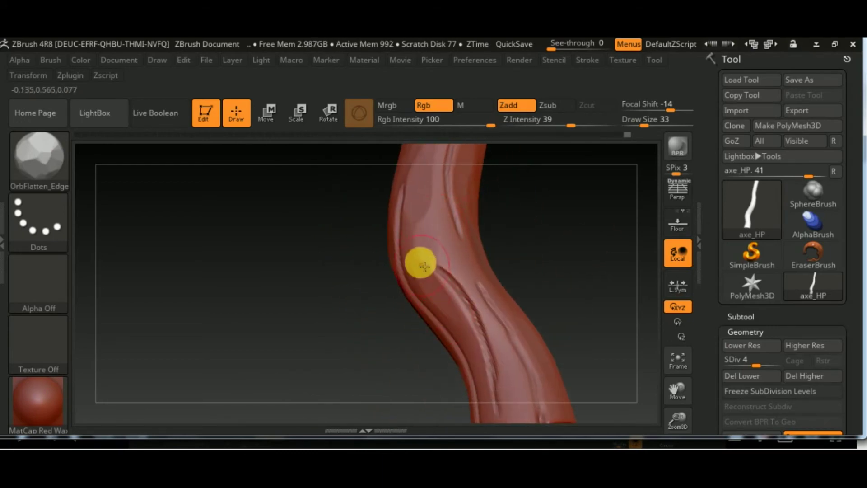
left_click_drag(503, 362, 577, 273)
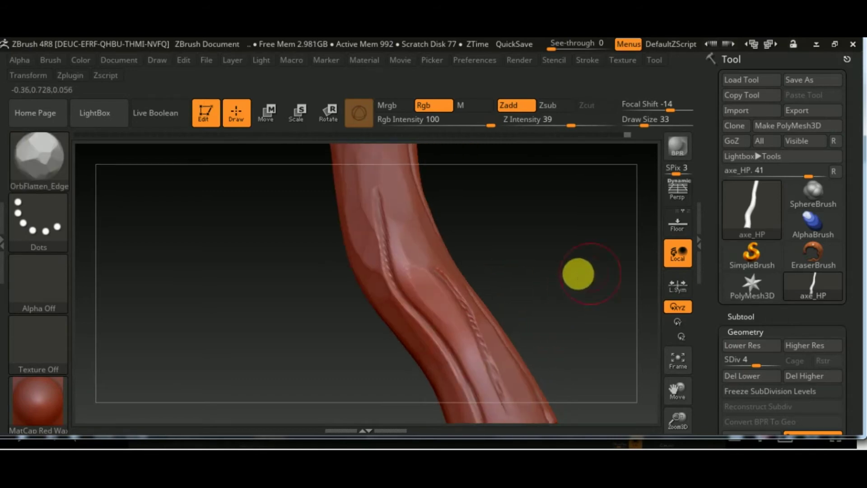
mouse_move(474, 362)
left_mouse_down()
mouse_move(561, 306)
mouse_move(393, 325)
left_mouse_up()
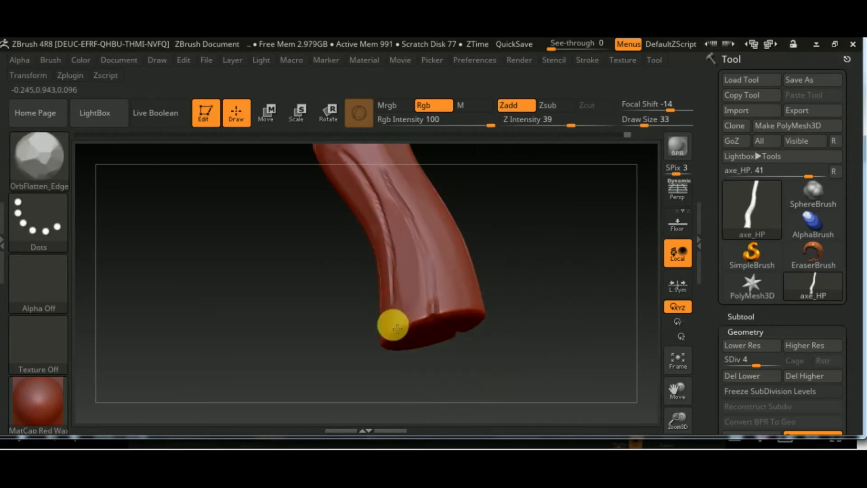
mouse_move(540, 295)
left_mouse_down()
mouse_move(600, 304)
mouse_move(422, 209)
left_mouse_up()
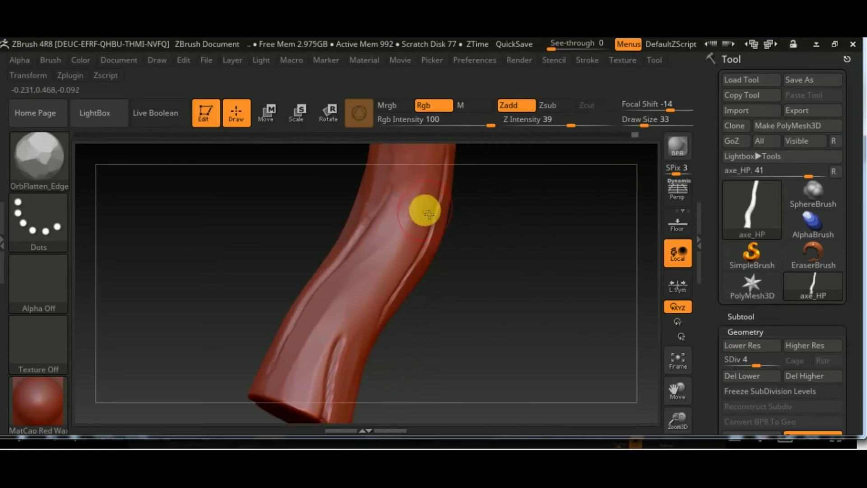
Flatten an edge along the shaft and review the grooves from every side of the handle
mouse_move(371, 304)
left_mouse_down()
mouse_move(415, 280)
mouse_move(450, 389)
left_mouse_up()
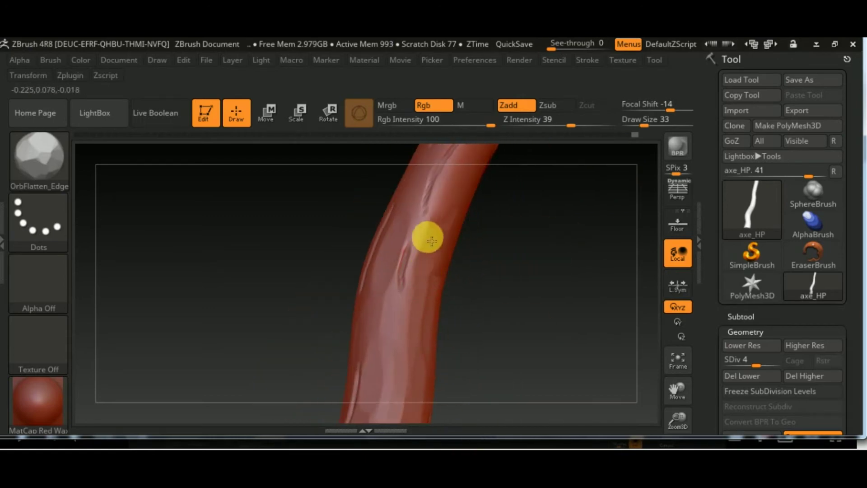
mouse_move(488, 271)
left_mouse_down()
mouse_move(474, 208)
mouse_move(575, 304)
mouse_move(519, 217)
mouse_move(536, 364)
mouse_move(464, 260)
mouse_move(457, 270)
mouse_move(555, 304)
left_mouse_up()
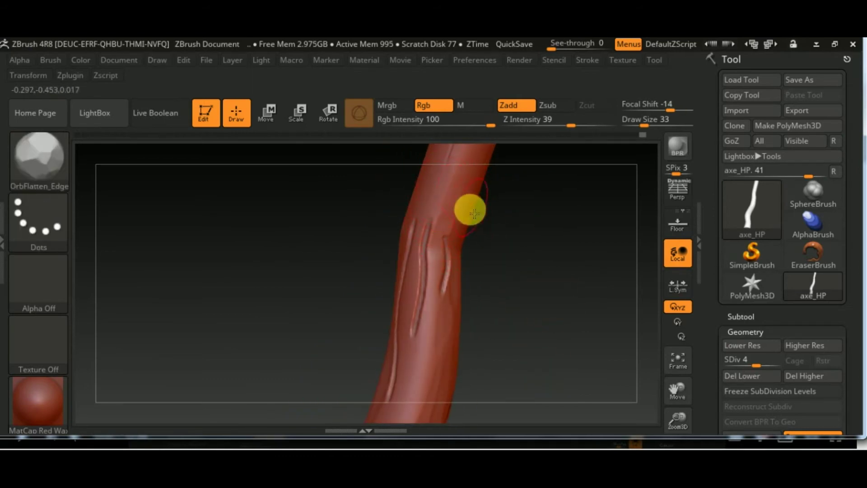
left_click_drag(473, 212, 403, 261)
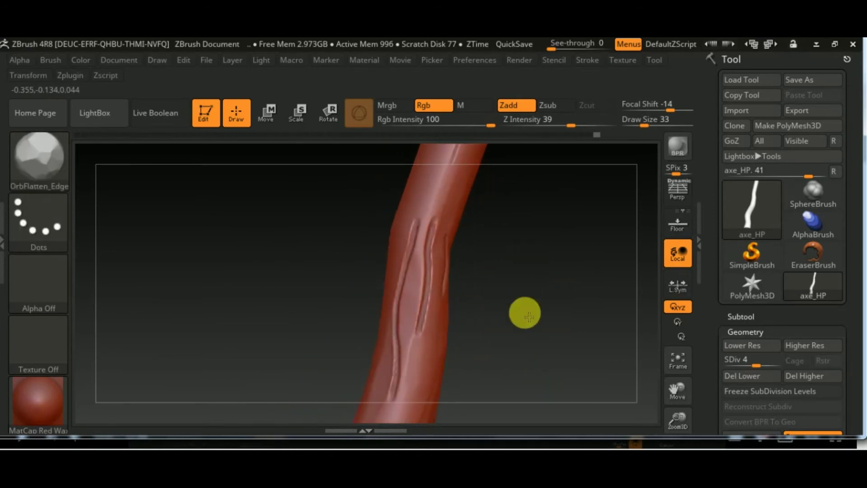
mouse_move(523, 310)
left_mouse_down()
mouse_move(426, 294)
mouse_move(540, 296)
mouse_move(414, 335)
left_mouse_up()
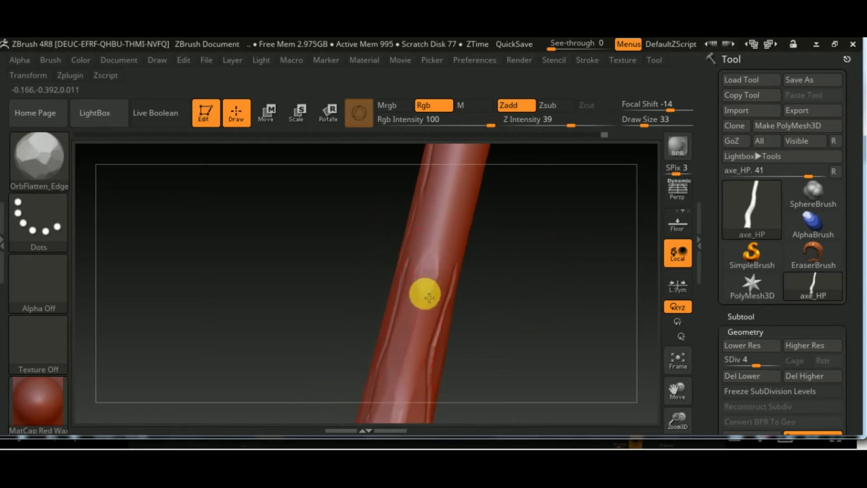
left_click_drag(429, 297, 431, 250)
left_click_drag(431, 279, 436, 250)
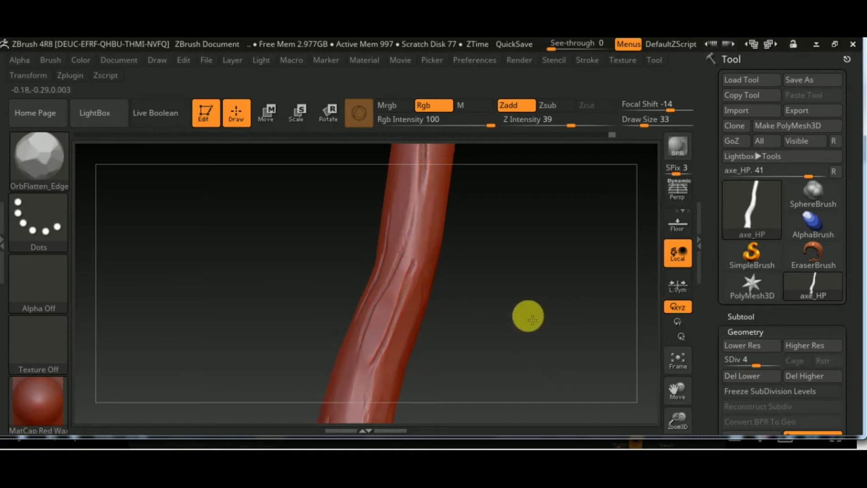
mouse_move(528, 314)
left_mouse_down()
mouse_move(456, 354)
mouse_move(416, 255)
left_mouse_up()
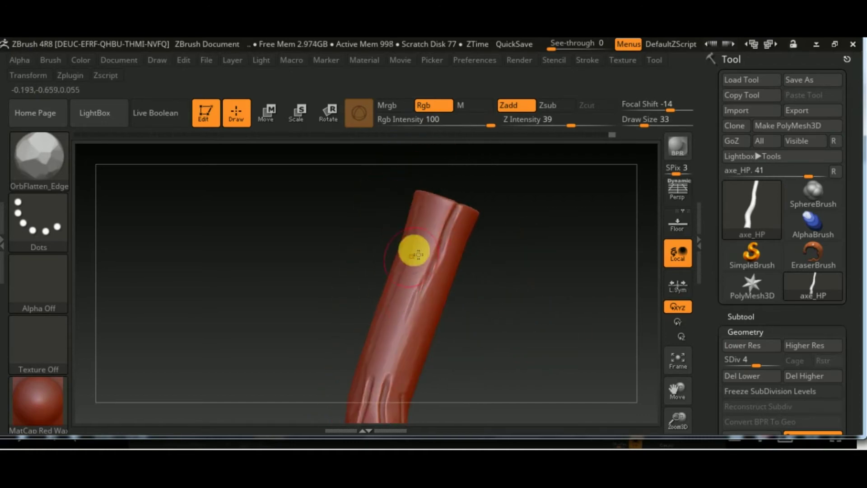
mouse_move(394, 360)
left_mouse_down()
mouse_move(495, 294)
mouse_move(479, 244)
mouse_move(536, 315)
mouse_move(486, 228)
left_mouse_up()
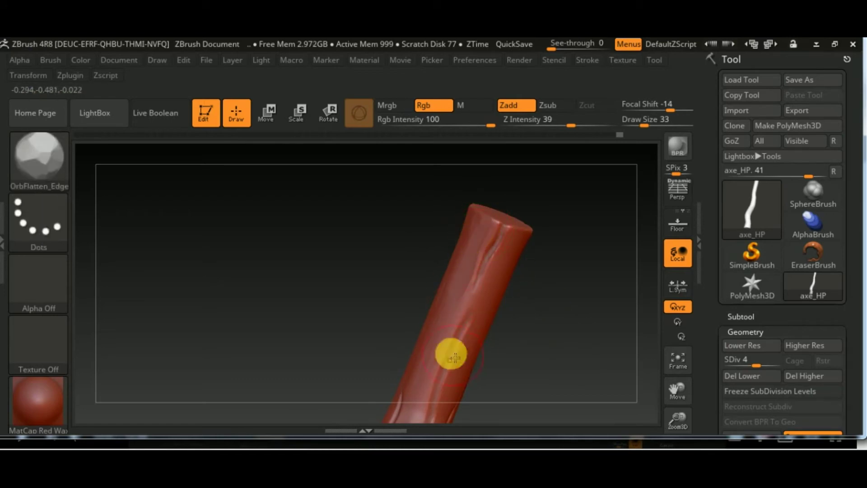
mouse_move(468, 303)
left_mouse_down()
mouse_move(513, 252)
mouse_move(571, 275)
mouse_move(489, 258)
left_mouse_up()
mouse_move(580, 354)
left_mouse_down()
mouse_move(534, 315)
mouse_move(448, 354)
mouse_move(481, 358)
mouse_move(505, 302)
mouse_move(438, 413)
left_mouse_up()
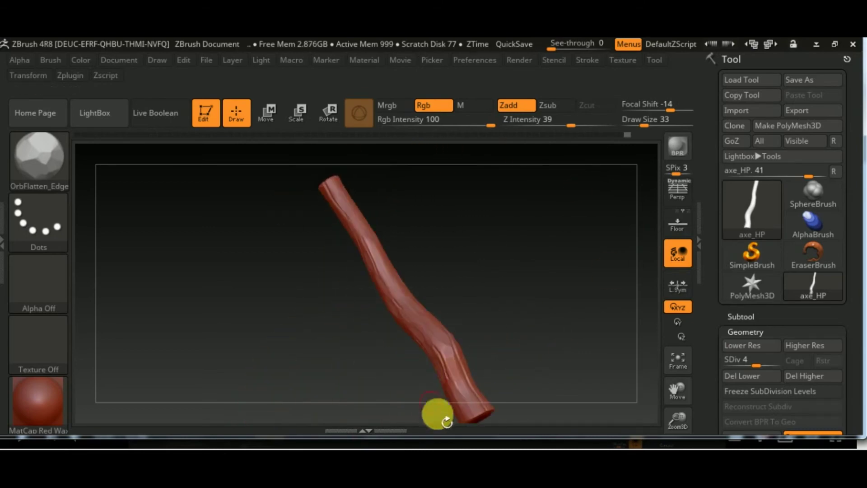
Switch to a small Orb_Cracks brush and carve thin cracks along the handle's bent section
mouse_move(503, 325)
left_mouse_down()
mouse_move(470, 373)
mouse_move(454, 344)
left_mouse_up()
left_click(39, 155)
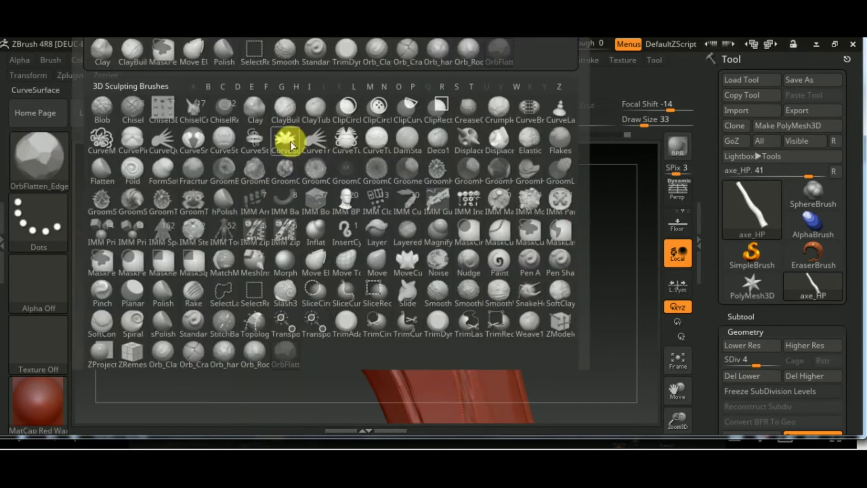
left_click(286, 139)
left_click_drag(653, 121, 633, 121)
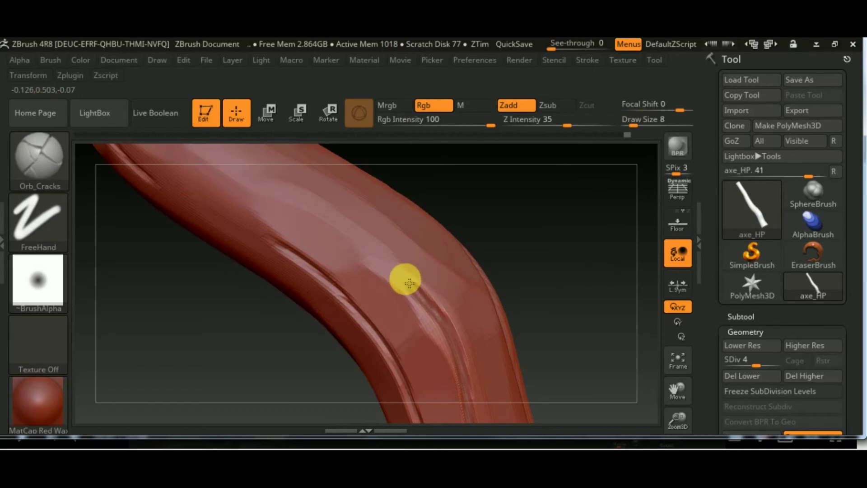
mouse_move(545, 287)
left_mouse_down()
mouse_move(532, 315)
mouse_move(575, 282)
mouse_move(547, 244)
mouse_move(552, 300)
mouse_move(540, 313)
mouse_move(392, 281)
mouse_move(382, 235)
mouse_move(529, 257)
mouse_move(565, 244)
mouse_move(555, 283)
mouse_move(530, 302)
mouse_move(402, 314)
mouse_move(410, 320)
left_mouse_up()
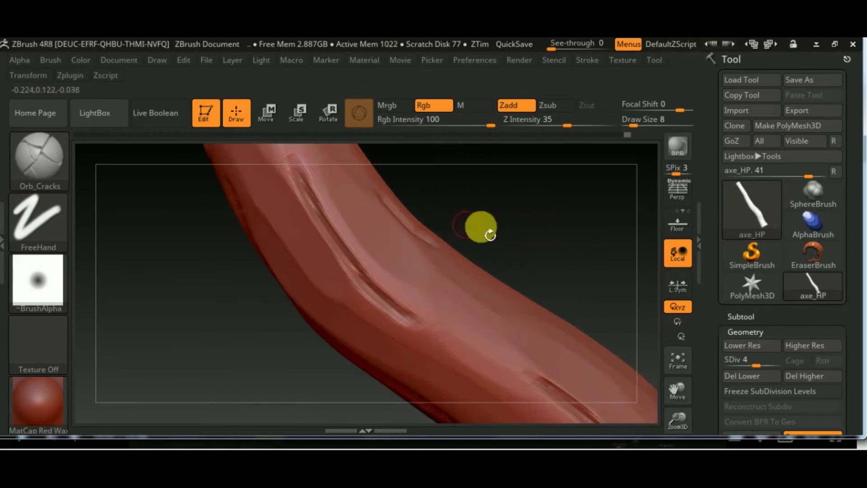
mouse_move(478, 228)
left_mouse_down()
mouse_move(556, 213)
mouse_move(477, 285)
mouse_move(500, 249)
left_mouse_up()
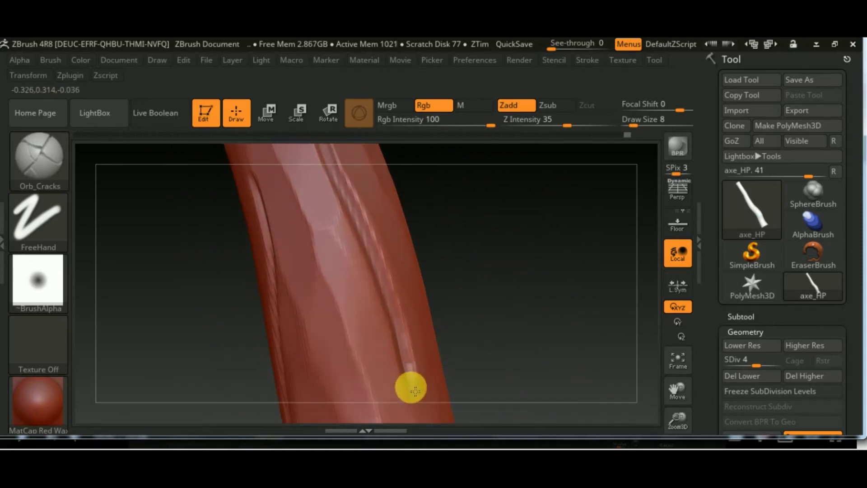
mouse_move(506, 337)
left_mouse_down()
mouse_move(499, 281)
mouse_move(596, 218)
left_mouse_up()
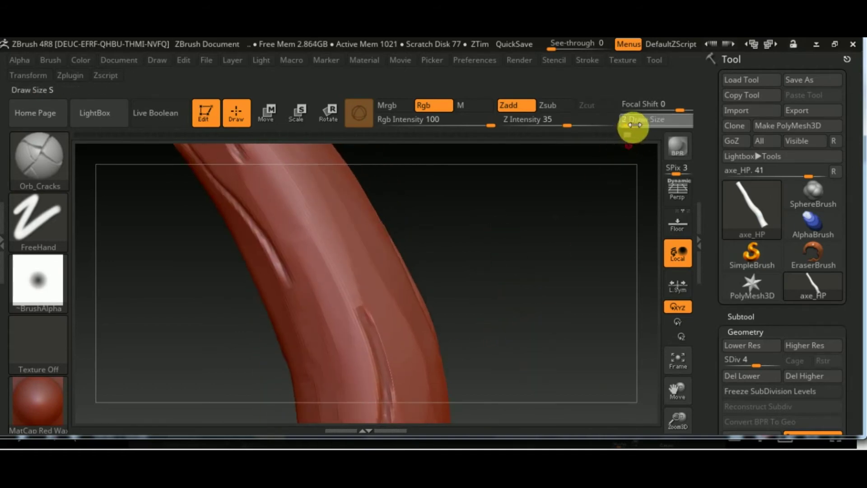
Carve more cracks on the bend at draw size 6, then reselect OrbFlatten_Edge
left_click(636, 119)
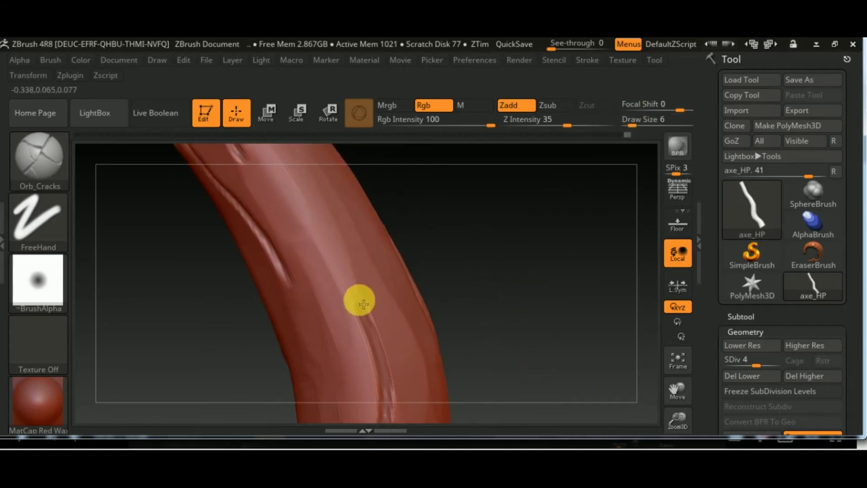
left_click_drag(445, 282, 316, 285)
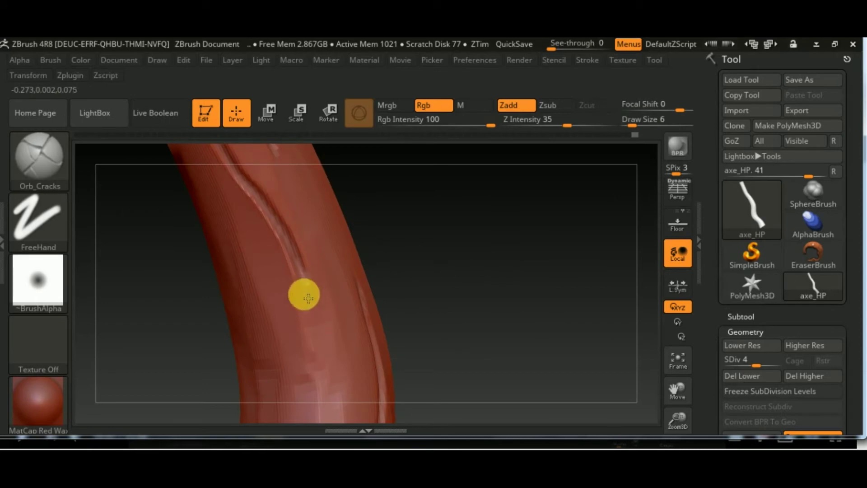
mouse_move(464, 264)
left_mouse_down()
mouse_move(462, 218)
mouse_move(448, 285)
left_mouse_up()
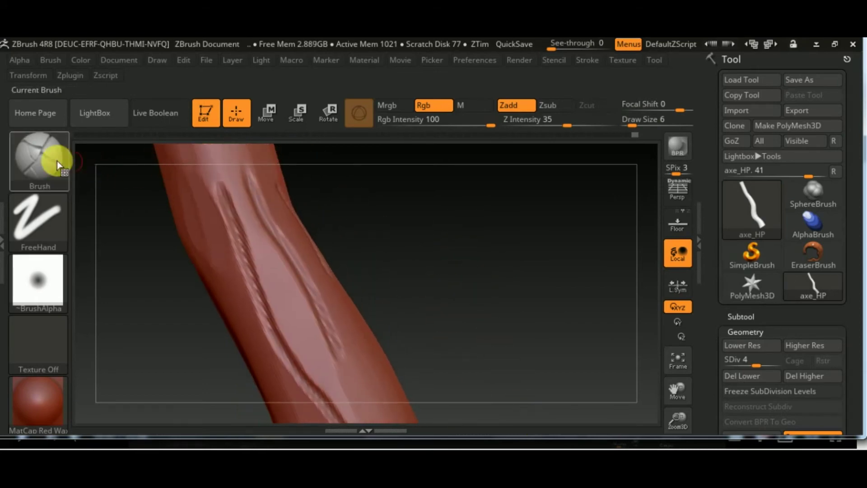
left_click(40, 158)
left_click(499, 49)
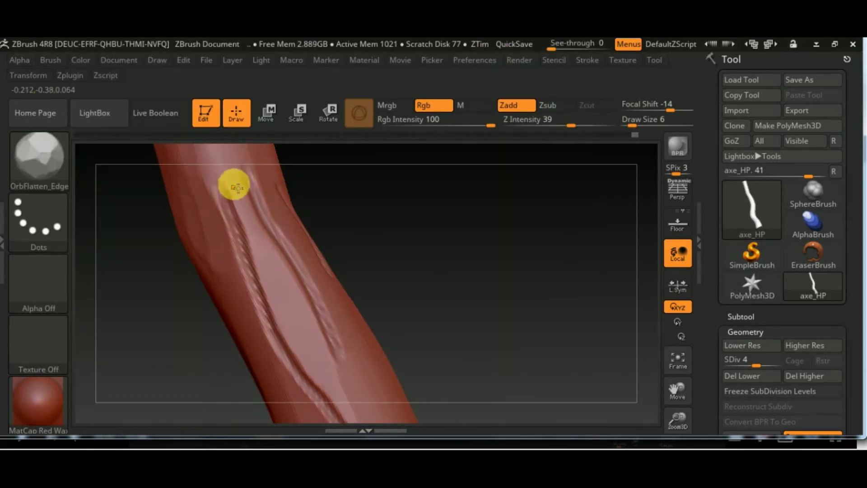
Flatten shaft edges around the cracks with OrbFlatten_Edge at draw size 9, working all around the handle
left_click_drag(632, 125, 636, 124)
mouse_move(470, 217)
left_mouse_down()
mouse_move(507, 349)
mouse_move(286, 343)
left_mouse_up()
mouse_move(446, 247)
left_mouse_down()
mouse_move(305, 336)
mouse_move(395, 257)
mouse_move(299, 233)
left_mouse_up()
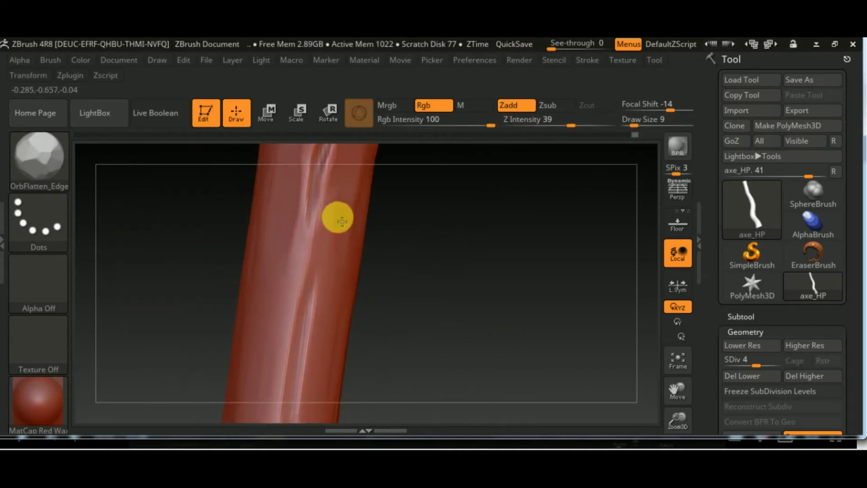
mouse_move(446, 261)
left_mouse_down()
mouse_move(429, 342)
mouse_move(311, 315)
left_mouse_up()
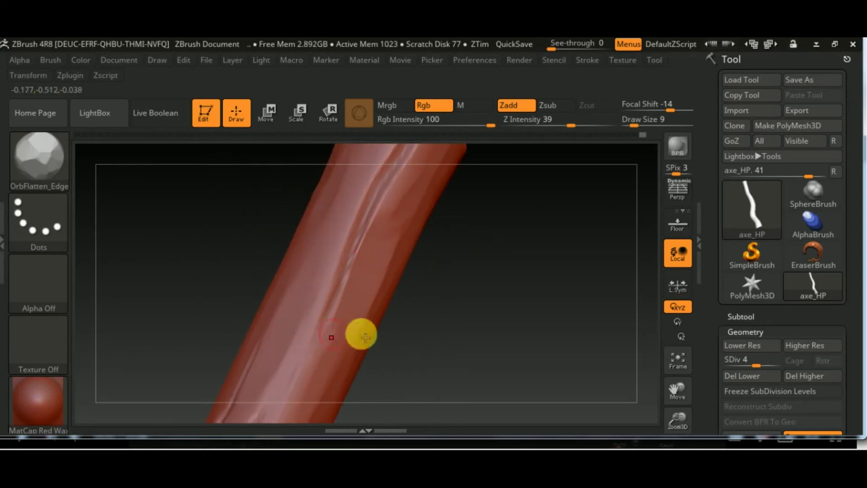
mouse_move(361, 335)
left_mouse_down()
mouse_move(451, 342)
mouse_move(316, 306)
left_mouse_up()
left_click_drag(395, 333, 299, 288)
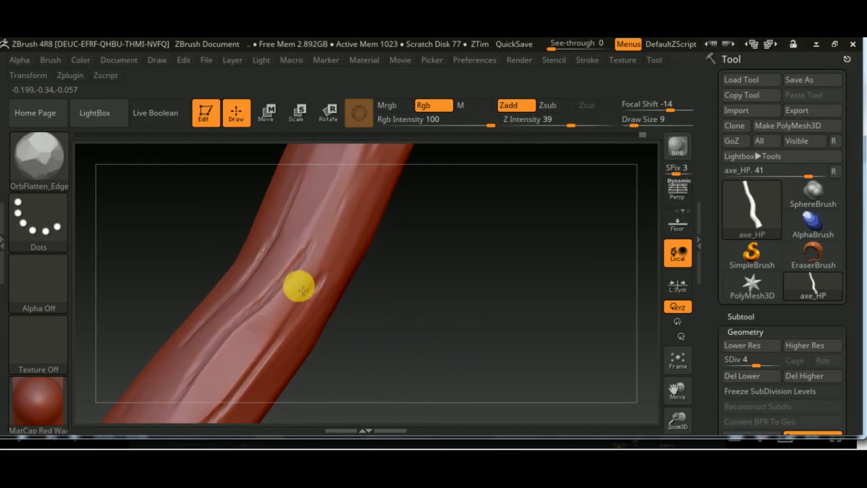
mouse_move(398, 271)
left_mouse_down()
mouse_move(435, 269)
mouse_move(215, 333)
left_mouse_up()
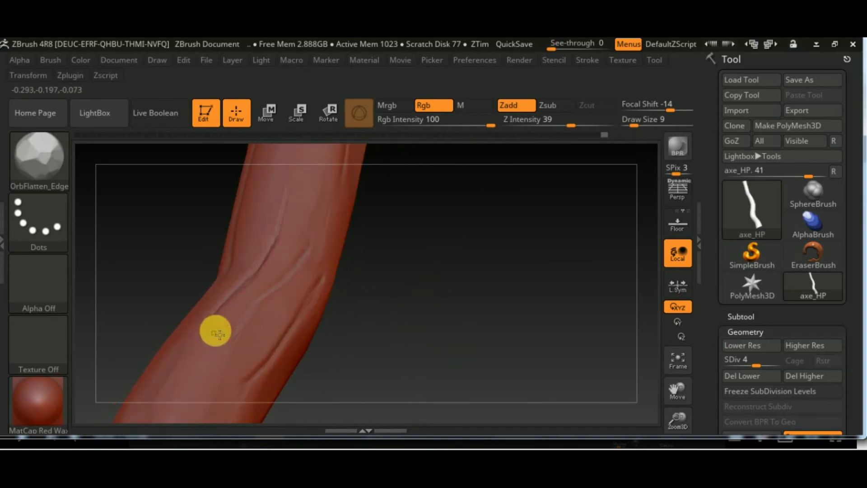
mouse_move(207, 377)
left_mouse_down()
mouse_move(413, 343)
mouse_move(357, 235)
left_mouse_up()
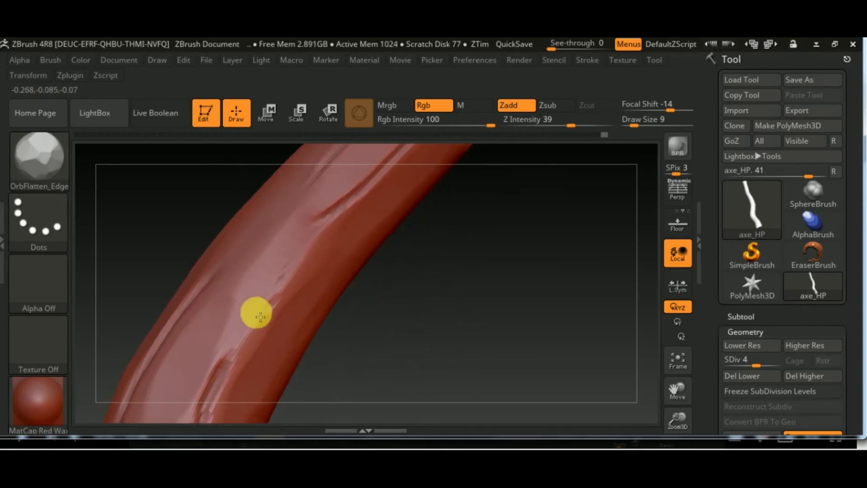
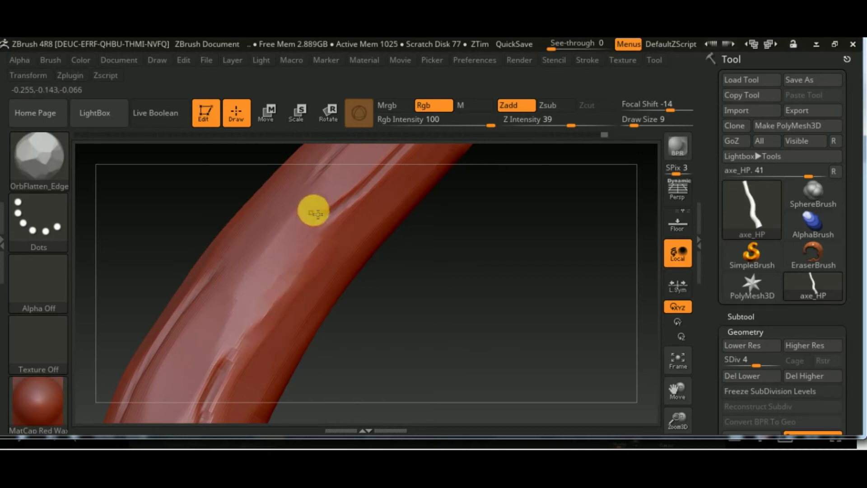
Orbit the handle from several angles to inspect its cracks and cut bottom end
left_click_drag(383, 347, 532, 137)
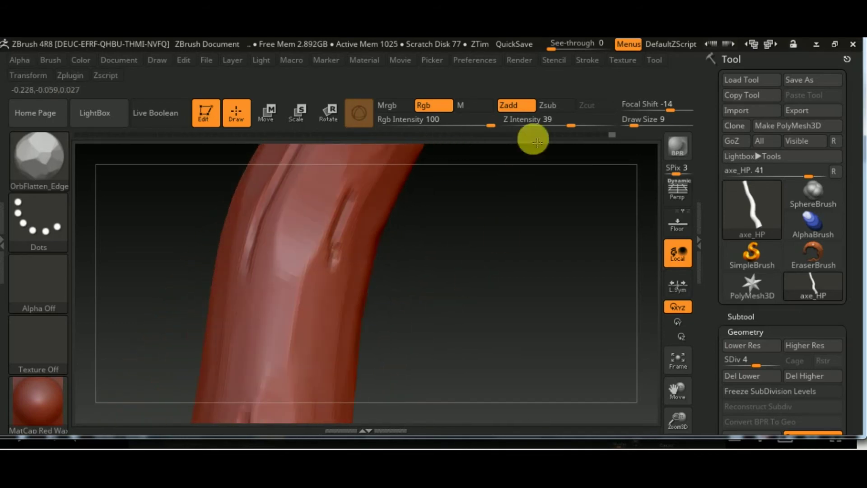
mouse_move(455, 321)
left_mouse_down()
mouse_move(447, 278)
mouse_move(283, 296)
left_mouse_up()
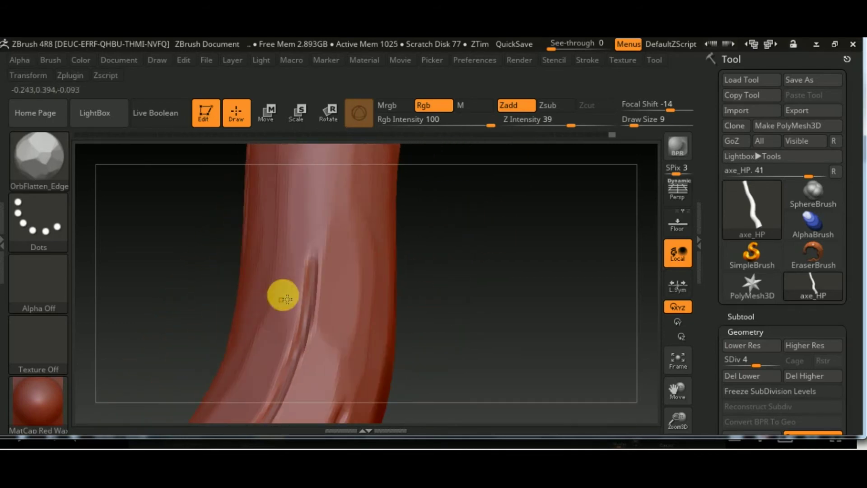
mouse_move(391, 263)
left_mouse_down()
mouse_move(503, 334)
mouse_move(294, 282)
left_mouse_up()
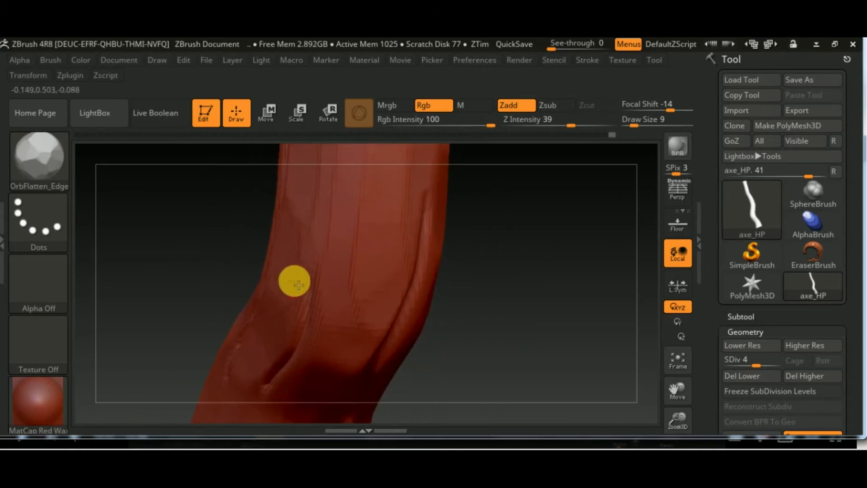
left_click_drag(504, 280, 443, 207)
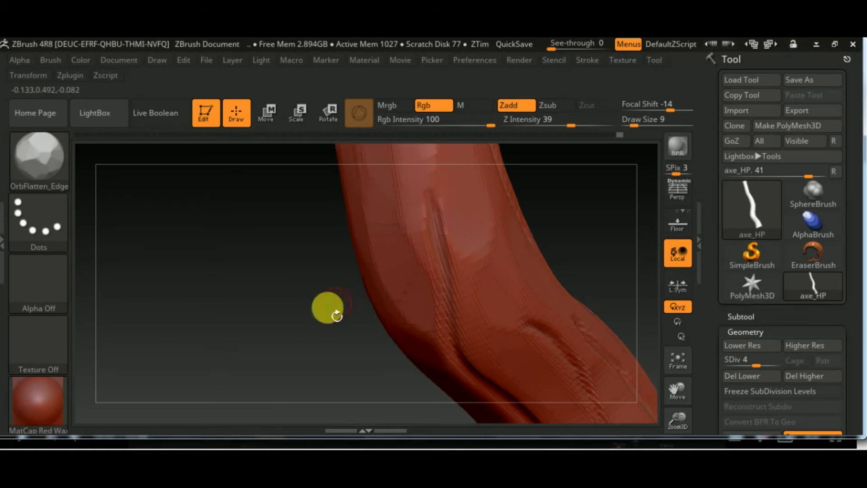
mouse_move(336, 315)
left_mouse_down()
mouse_move(468, 166)
mouse_move(615, 299)
mouse_move(559, 172)
mouse_move(387, 240)
left_mouse_up()
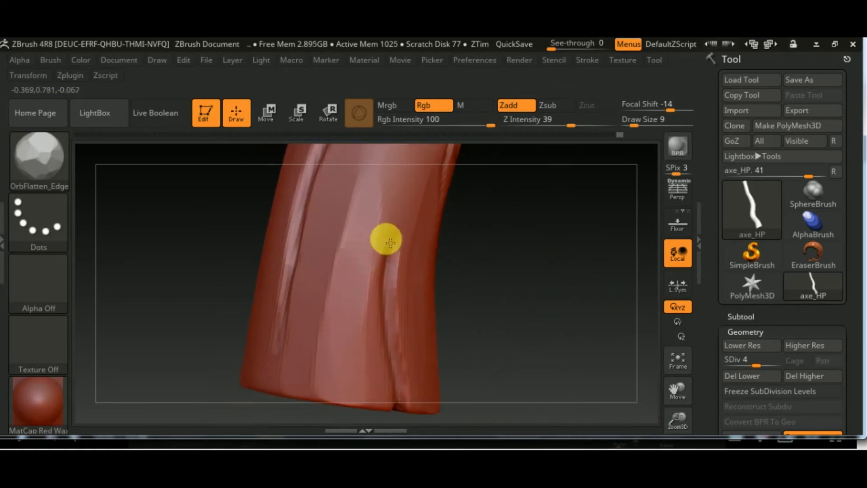
left_click_drag(267, 348, 260, 323)
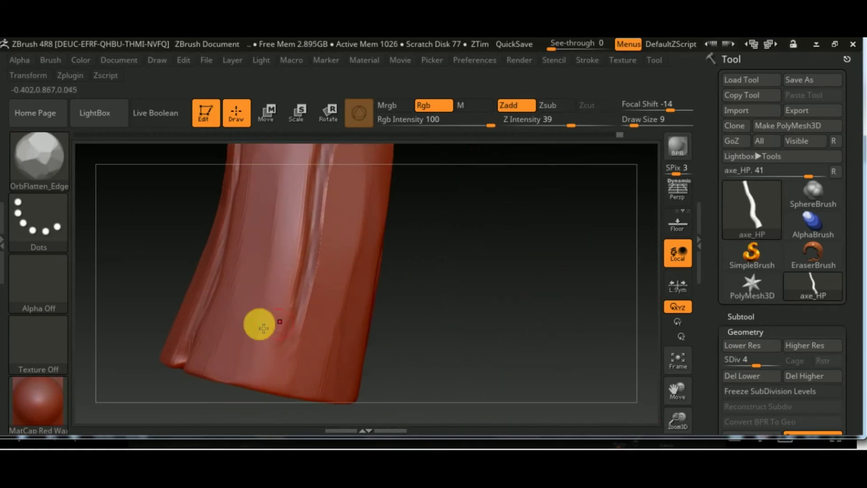
mouse_move(318, 330)
left_mouse_down()
mouse_move(466, 254)
mouse_move(457, 265)
mouse_move(322, 247)
left_mouse_up()
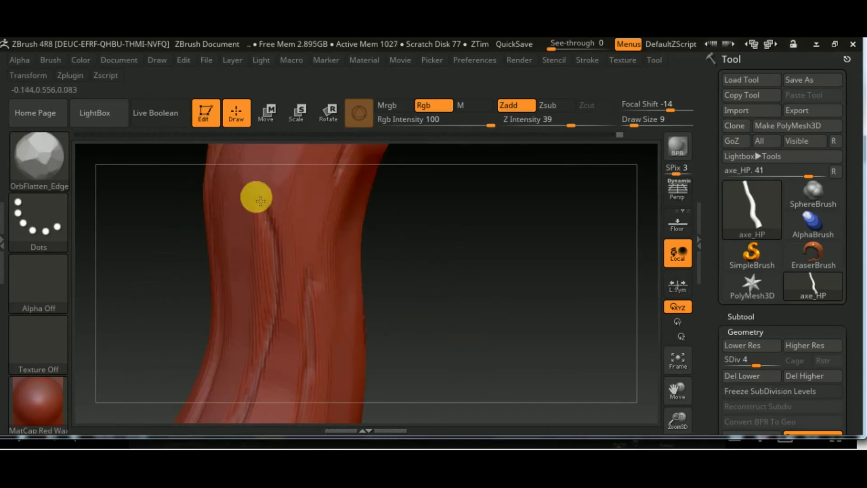
mouse_move(256, 198)
left_mouse_down()
mouse_move(474, 242)
mouse_move(301, 295)
left_mouse_up()
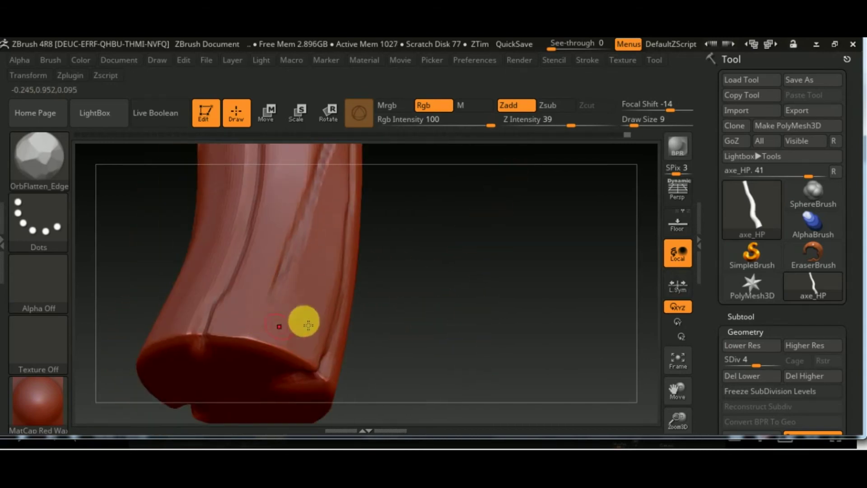
mouse_move(309, 324)
left_mouse_down()
mouse_move(449, 354)
mouse_move(443, 332)
mouse_move(332, 366)
mouse_move(459, 316)
mouse_move(412, 313)
left_mouse_up()
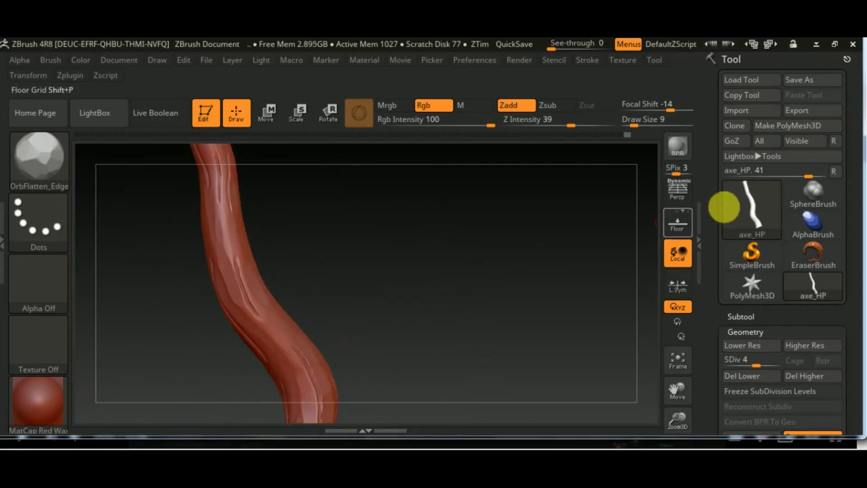
Subdivide the handle to SDiv 6, inspect it, then return to SDiv 4
left_click_drag(761, 358, 783, 360)
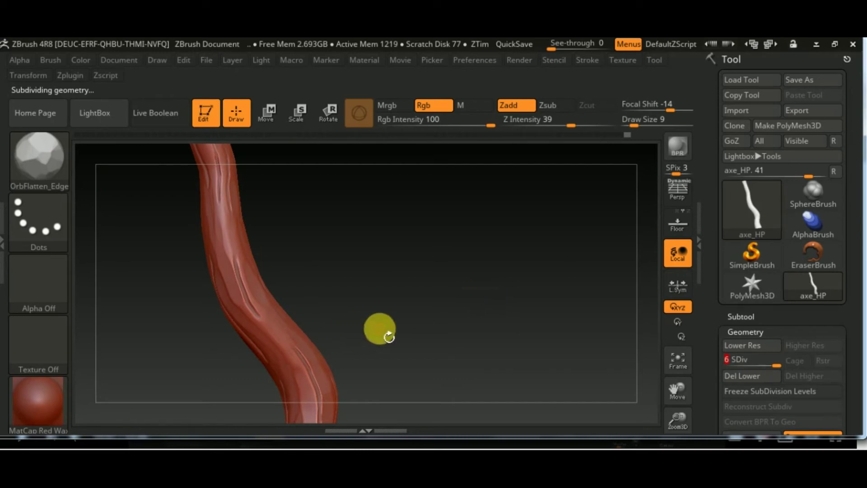
mouse_move(389, 338)
left_mouse_down()
mouse_move(459, 228)
mouse_move(428, 242)
mouse_move(373, 340)
mouse_move(351, 276)
left_mouse_up()
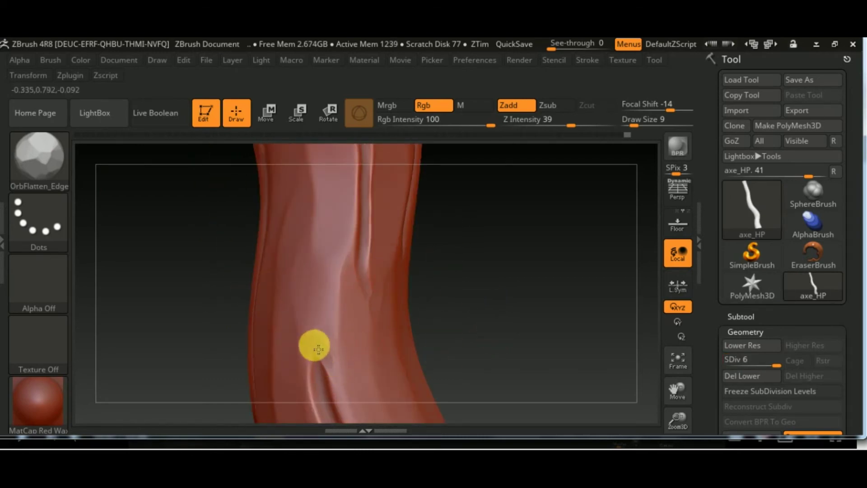
mouse_move(315, 348)
left_mouse_down()
mouse_move(546, 244)
mouse_move(333, 306)
left_mouse_up()
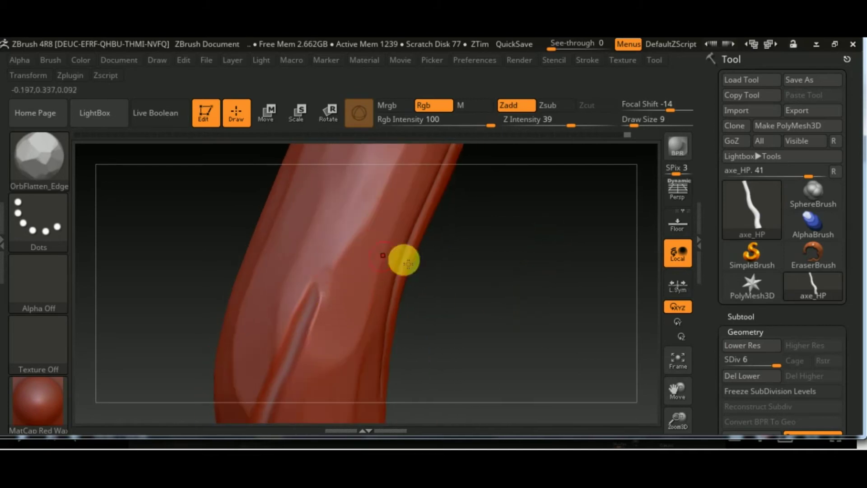
mouse_move(408, 264)
left_mouse_down()
mouse_move(276, 226)
mouse_move(402, 255)
mouse_move(438, 283)
mouse_move(467, 383)
mouse_move(411, 218)
mouse_move(368, 250)
mouse_move(509, 242)
mouse_move(489, 213)
mouse_move(389, 278)
mouse_move(443, 302)
mouse_move(340, 238)
left_mouse_up()
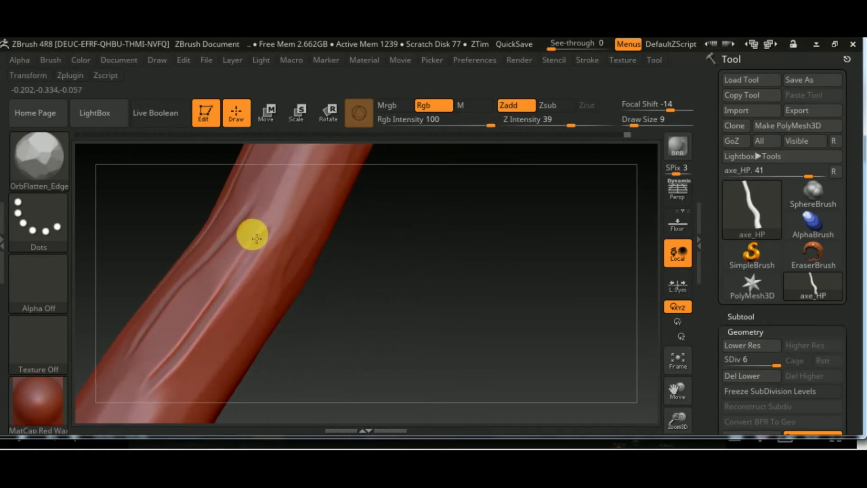
mouse_move(273, 261)
left_mouse_down()
mouse_move(453, 256)
mouse_move(430, 304)
mouse_move(441, 292)
mouse_move(463, 312)
mouse_move(651, 319)
left_mouse_up()
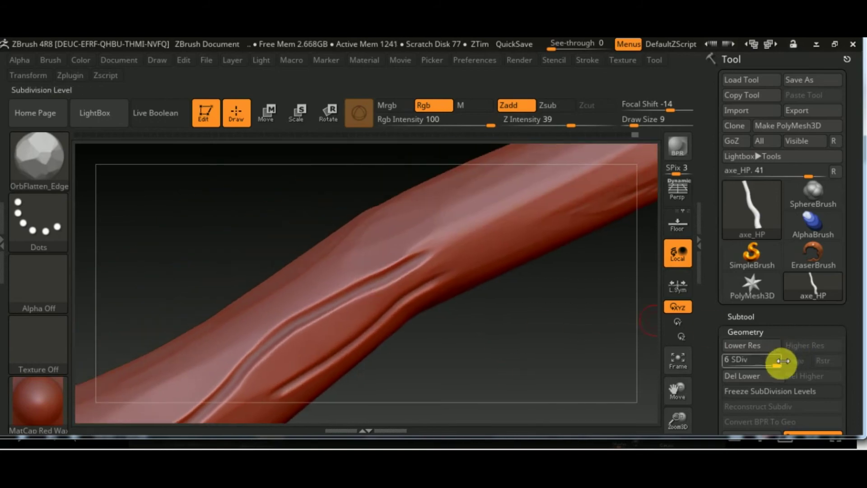
mouse_move(533, 350)
left_mouse_down()
mouse_move(513, 344)
mouse_move(503, 304)
mouse_move(524, 366)
mouse_move(499, 358)
mouse_move(589, 296)
mouse_move(555, 304)
mouse_move(510, 258)
mouse_move(410, 299)
mouse_move(457, 420)
mouse_move(550, 337)
mouse_move(573, 346)
mouse_move(521, 224)
mouse_move(547, 267)
mouse_move(528, 326)
mouse_move(460, 313)
left_mouse_up()
key("ctrl+shift+t")
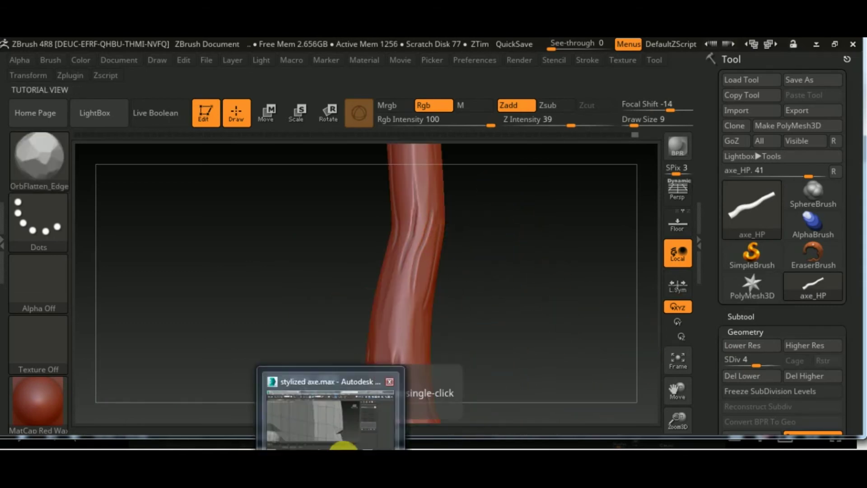
Select the cylindrical cap subtool and switch to Orb_Slash01 at Draw Size 8
mouse_move(507, 296)
left_mouse_down()
mouse_move(468, 265)
mouse_move(490, 264)
left_mouse_up()
left_click(412, 247, "ctrl+shift")
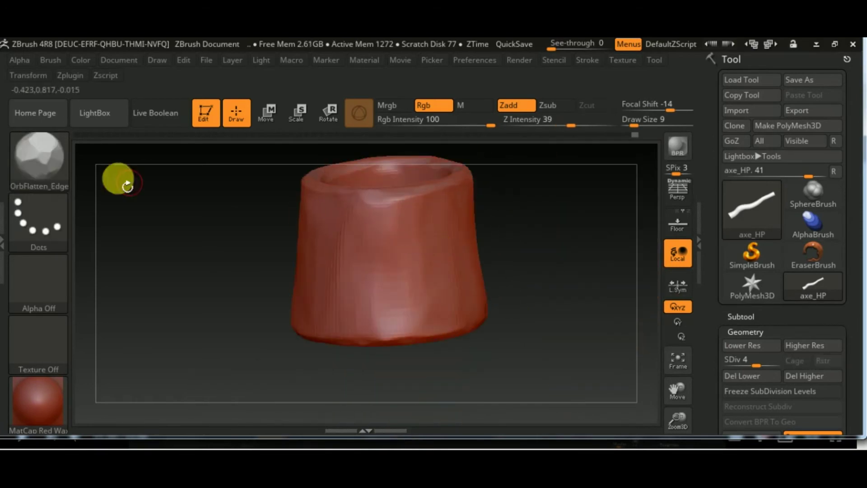
left_click(46, 156)
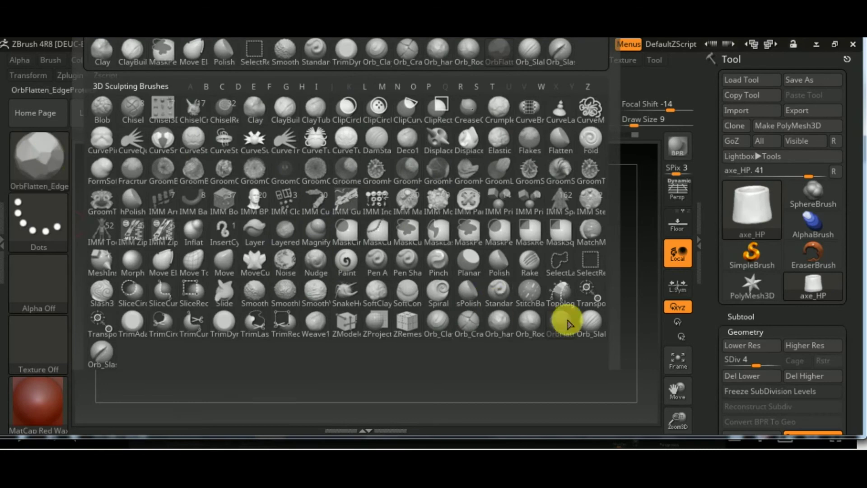
left_click(102, 352)
left_click_drag(540, 234, 553, 131)
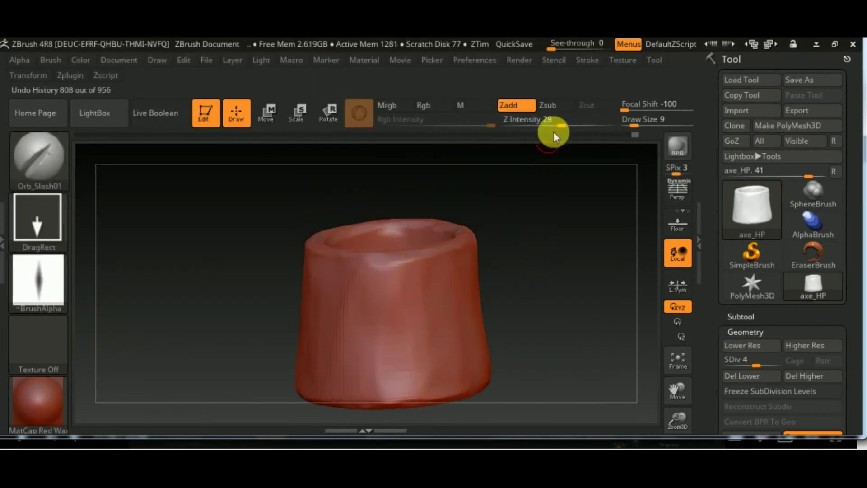
mouse_move(545, 310)
left_mouse_down()
mouse_move(565, 271)
mouse_move(508, 188)
left_mouse_up()
left_click_drag(590, 136, 536, 176)
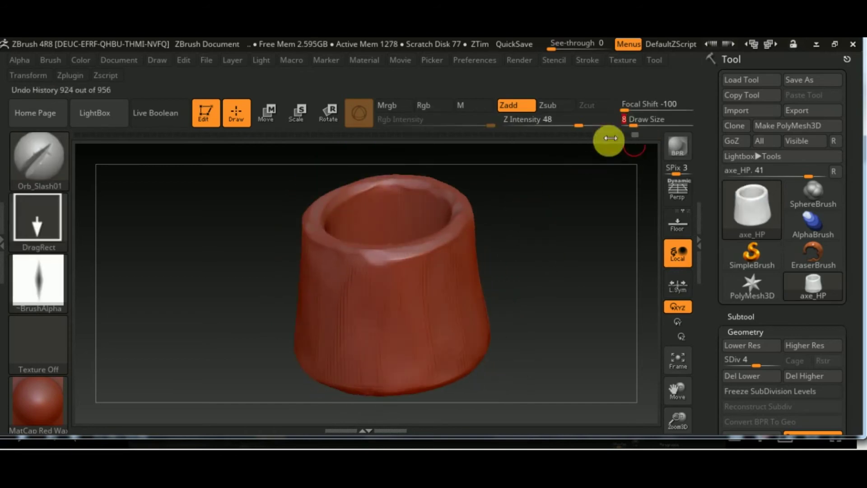
Set Z Intensity to 49 and carve slash nicks around the cap's open rim
left_click_drag(465, 271, 417, 259)
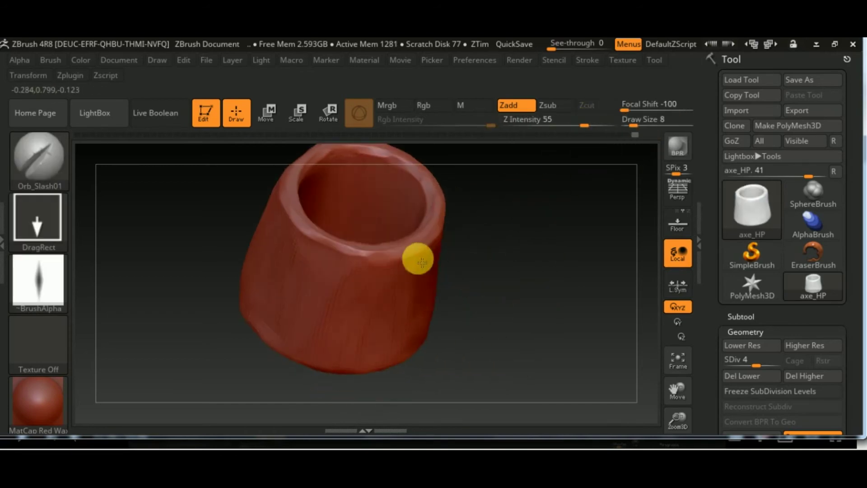
left_click_drag(495, 283, 480, 248)
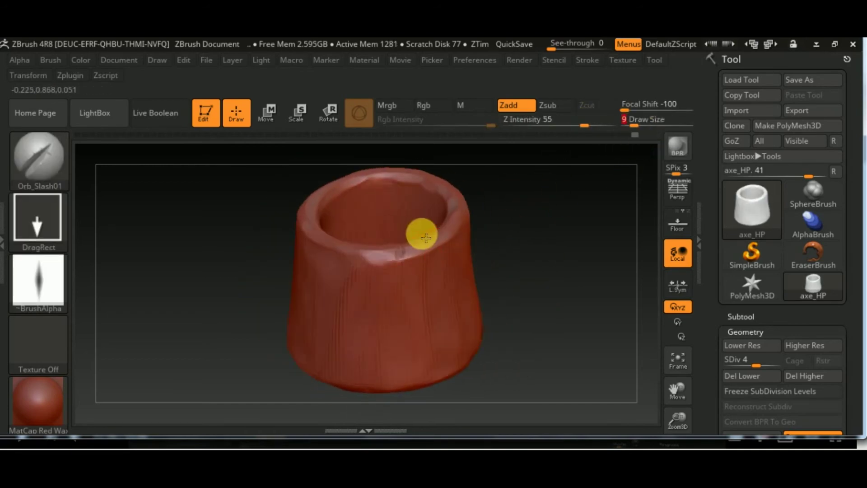
mouse_move(400, 278)
left_mouse_down()
mouse_move(503, 290)
mouse_move(478, 214)
mouse_move(563, 253)
mouse_move(481, 286)
mouse_move(550, 341)
mouse_move(555, 226)
left_mouse_up()
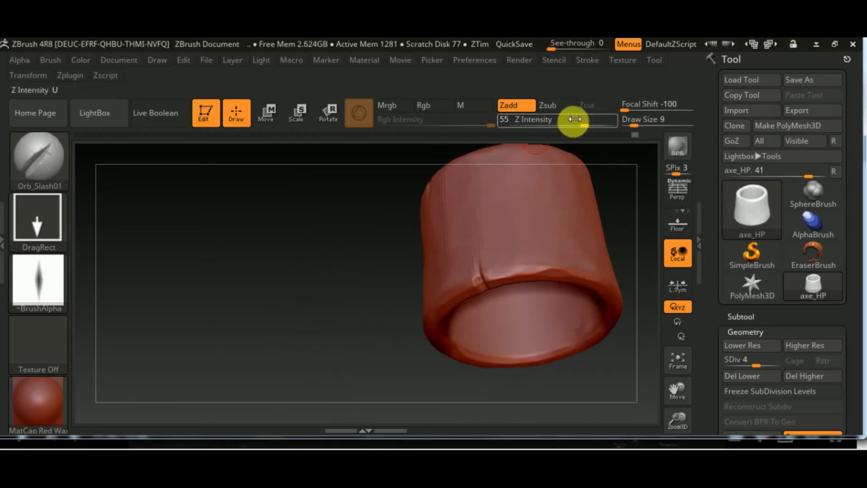
left_click_drag(582, 123, 586, 123)
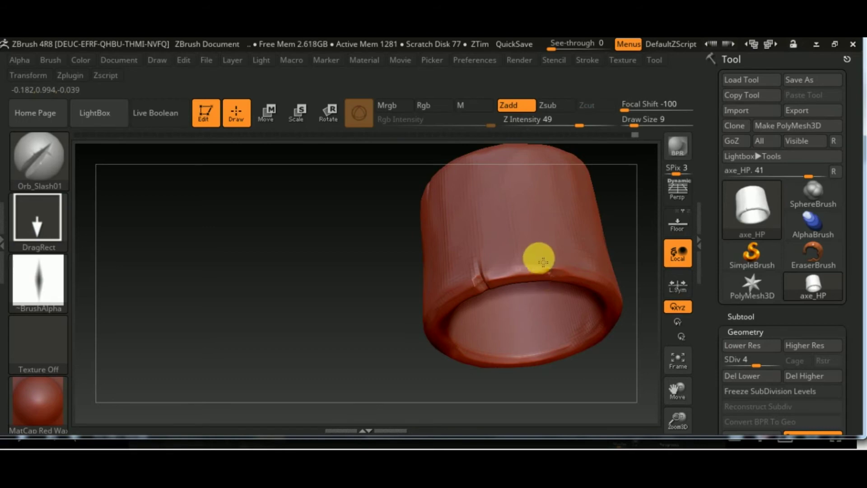
mouse_move(462, 307)
left_mouse_down()
mouse_move(476, 335)
mouse_move(392, 288)
left_mouse_up()
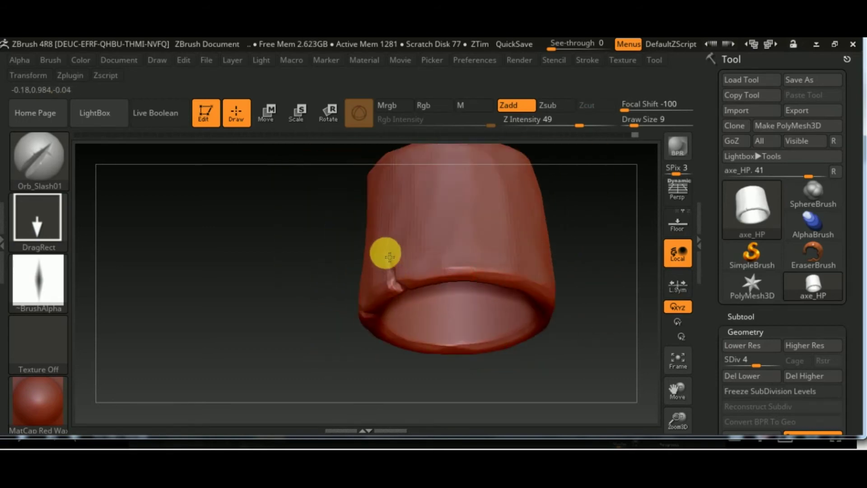
left_click_drag(390, 256, 551, 312)
mouse_move(506, 223)
left_mouse_down()
mouse_move(440, 319)
mouse_move(555, 274)
mouse_move(576, 276)
mouse_move(442, 247)
mouse_move(582, 325)
mouse_move(452, 209)
mouse_move(496, 339)
mouse_move(452, 205)
left_mouse_up()
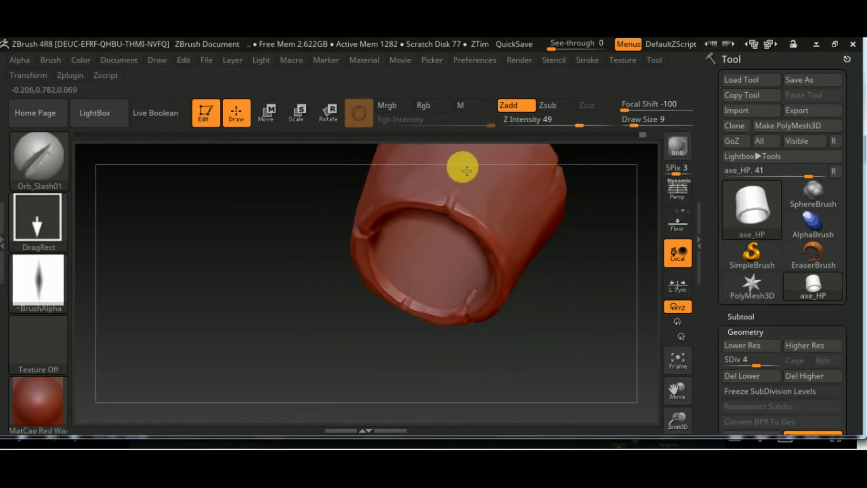
Orbit around the cap and adjust Z Intensity from 54 down to 43
mouse_move(462, 168)
left_mouse_down()
mouse_move(615, 192)
mouse_move(582, 277)
mouse_move(433, 259)
mouse_move(605, 312)
left_mouse_up()
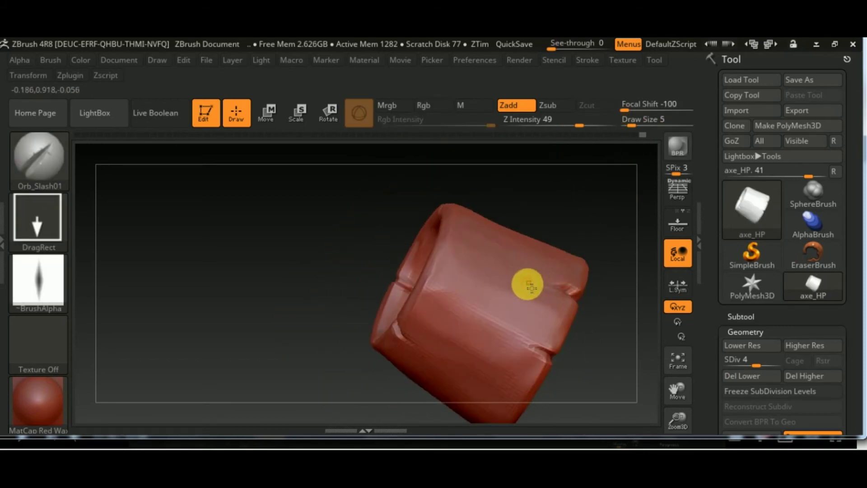
mouse_move(527, 284)
left_mouse_down()
mouse_move(447, 339)
mouse_move(560, 273)
left_mouse_up()
left_click_drag(489, 336, 606, 178)
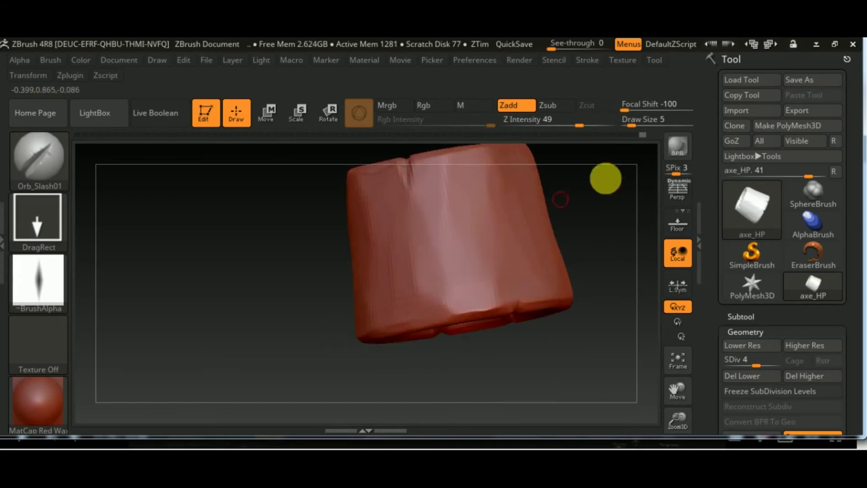
left_click_drag(579, 123, 591, 123)
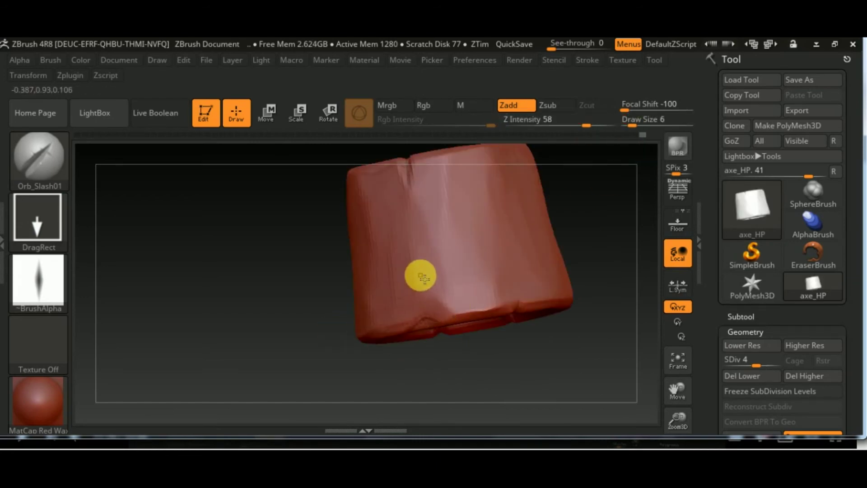
left_click_drag(421, 276, 517, 277)
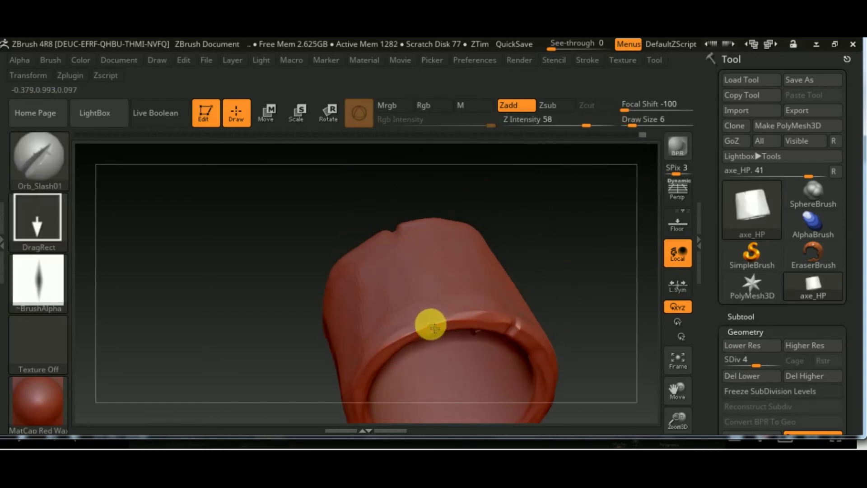
left_click_drag(594, 125, 575, 125)
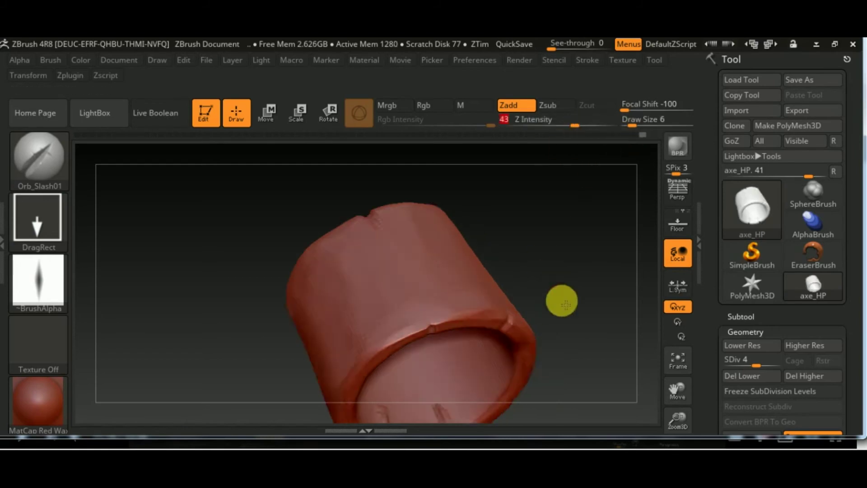
left_click_drag(561, 300, 432, 331)
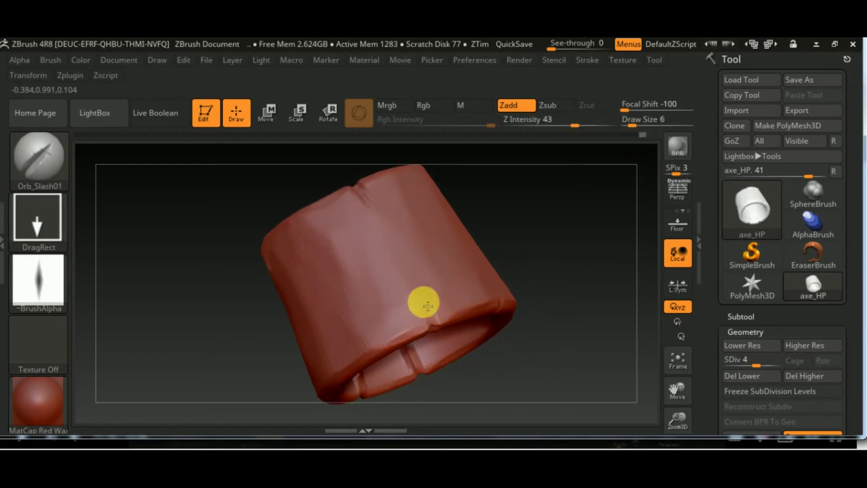
mouse_move(505, 297)
left_mouse_down()
mouse_move(540, 339)
mouse_move(435, 319)
mouse_move(483, 327)
left_mouse_up()
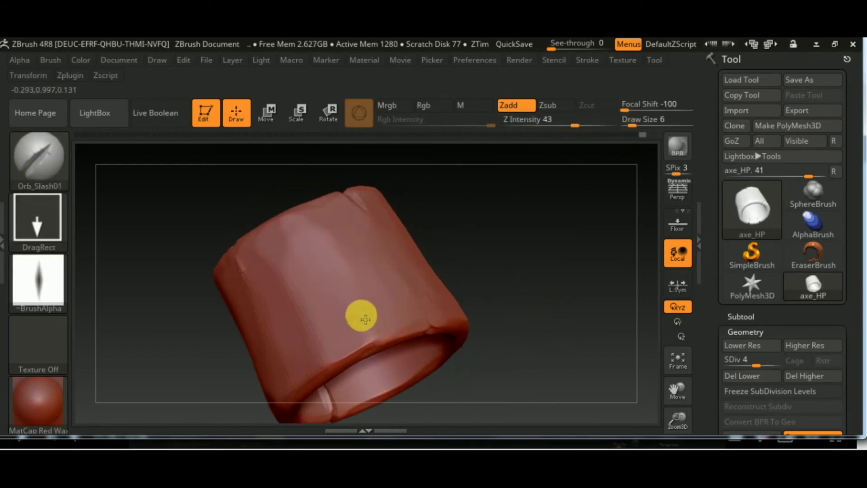
Toggle Zsub/Zadd and chip more slash nicks along the cap's edges
key("alt")
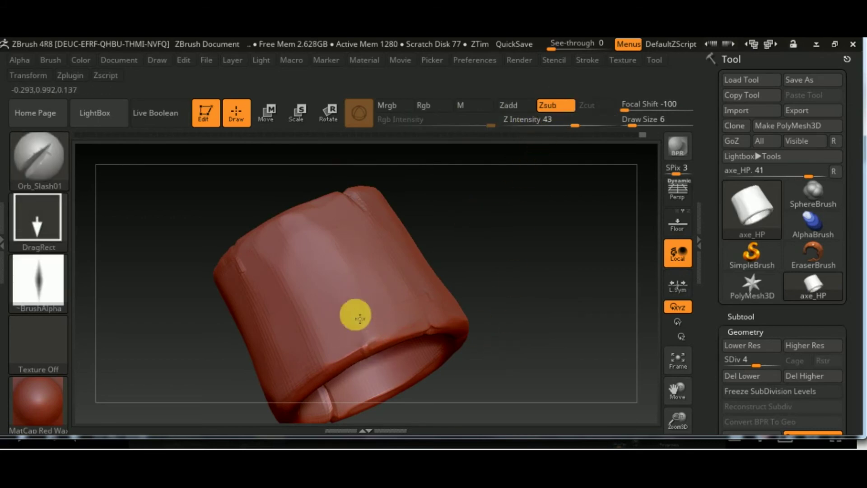
left_click(531, 108)
left_click_drag(542, 190, 551, 276)
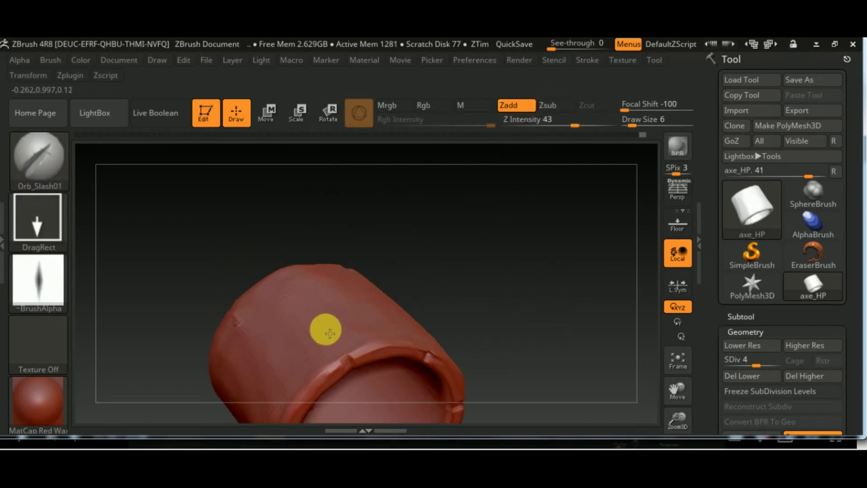
left_click_drag(501, 311, 392, 386)
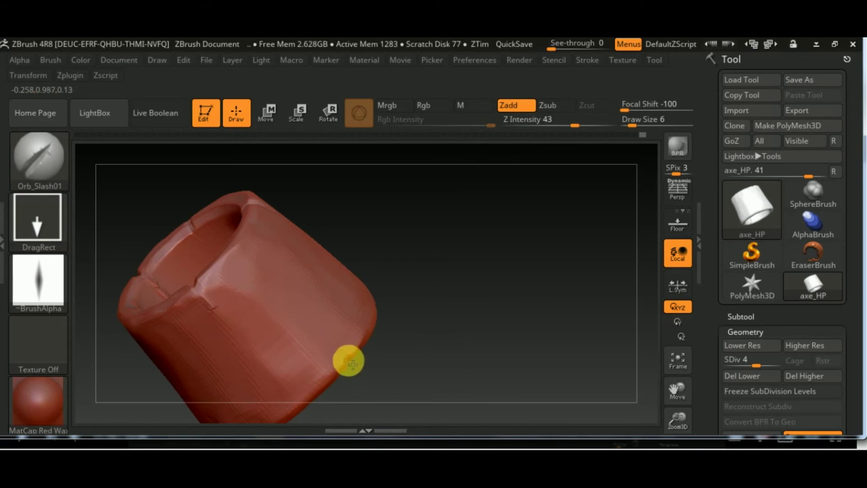
mouse_move(325, 327)
left_mouse_down()
mouse_move(401, 368)
mouse_move(364, 334)
left_mouse_up()
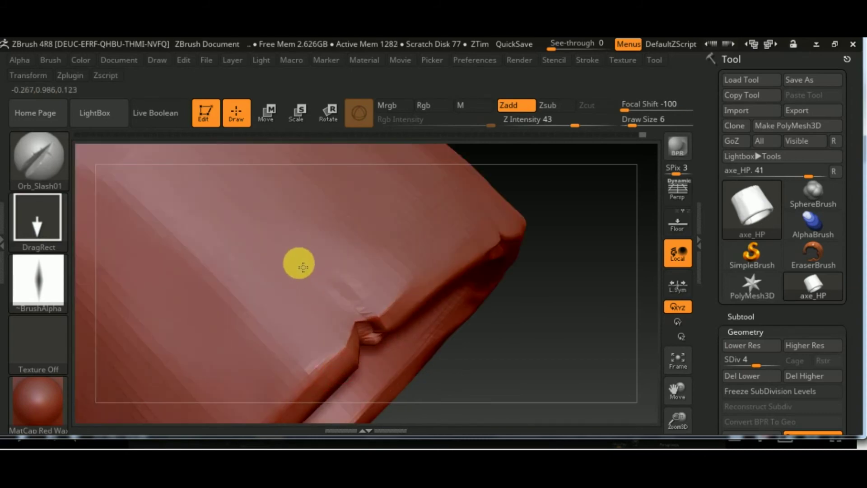
mouse_move(303, 267)
left_mouse_down("alt")
mouse_move(452, 362)
mouse_move(408, 386)
mouse_move(455, 269)
mouse_move(453, 323)
mouse_move(555, 236)
left_mouse_up("alt")
Switch to the Smooth brush at Z Intensity 13 and soften the cap's rim
left_click(32, 164)
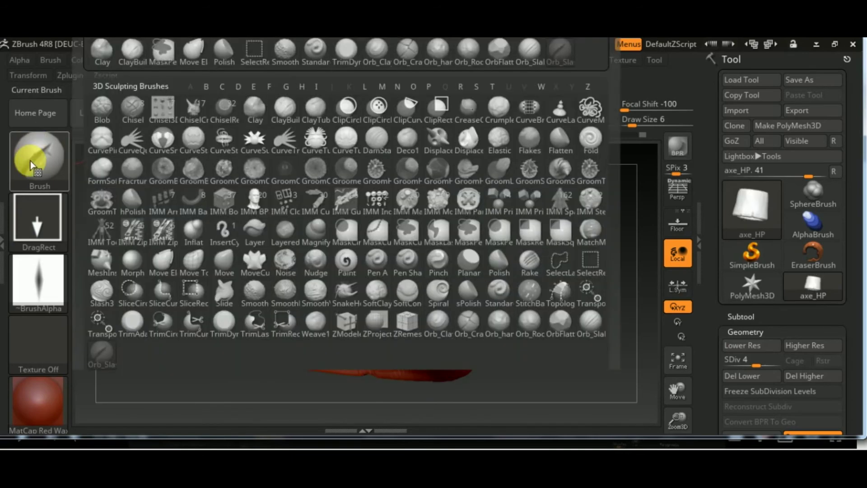
left_click(203, 83)
key("b")
left_click(308, 86)
left_click(245, 110)
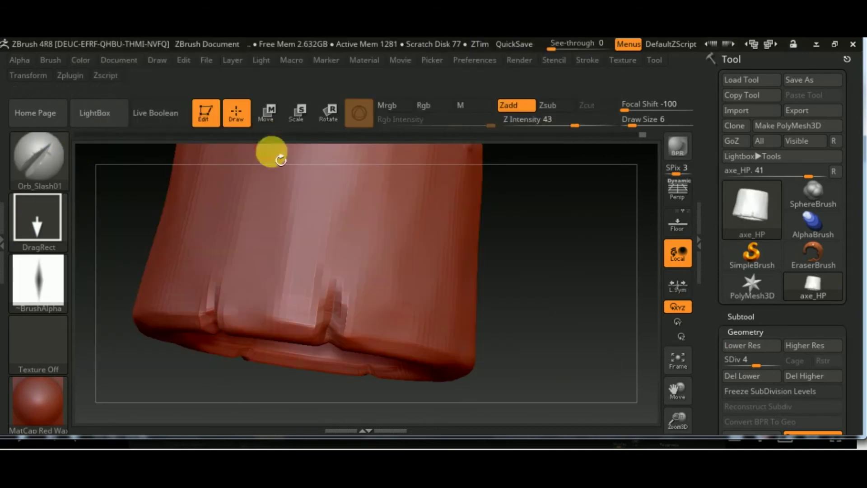
left_click_drag(481, 300, 546, 306)
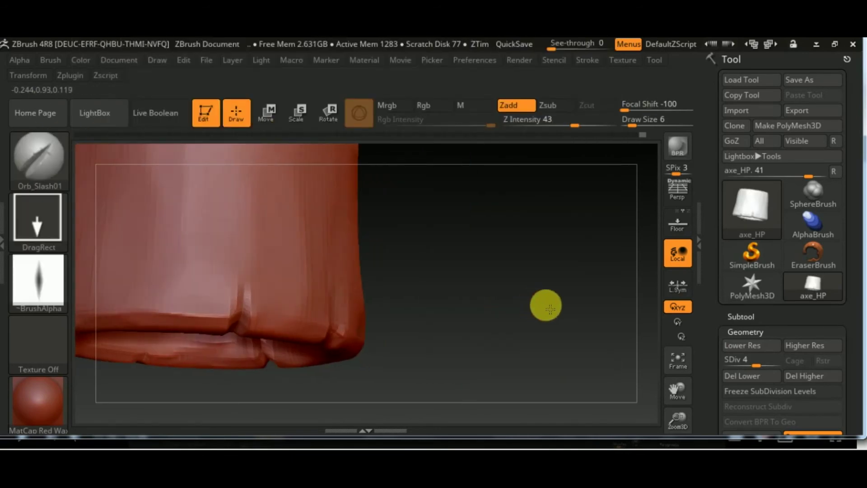
left_click_drag(583, 121, 541, 121)
left_click_drag(240, 316, 252, 316, "shift")
Divide the cap up to SDiv 6 and check the rim from tilted views
mouse_move(406, 303)
left_mouse_down()
mouse_move(509, 341)
mouse_move(295, 314)
left_mouse_up()
left_click(777, 365)
left_click_drag(513, 310, 441, 256)
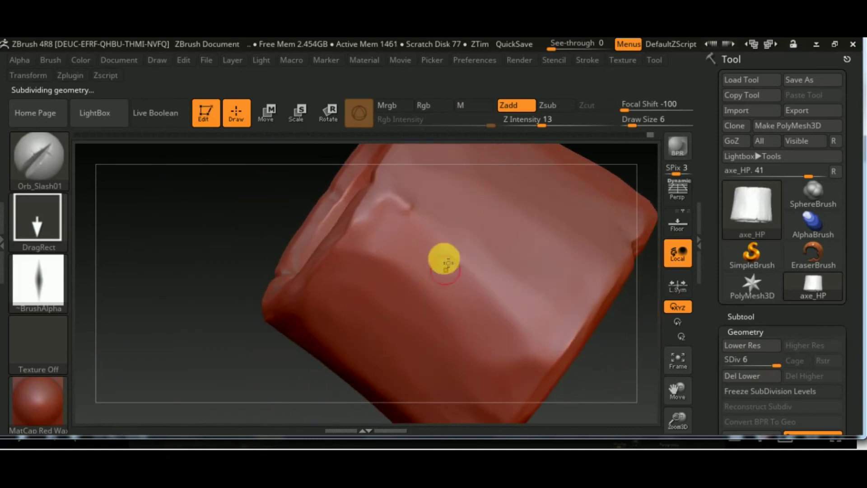
mouse_move(392, 199)
left_mouse_down()
mouse_move(615, 377)
mouse_move(461, 310)
left_mouse_up()
key("shift")
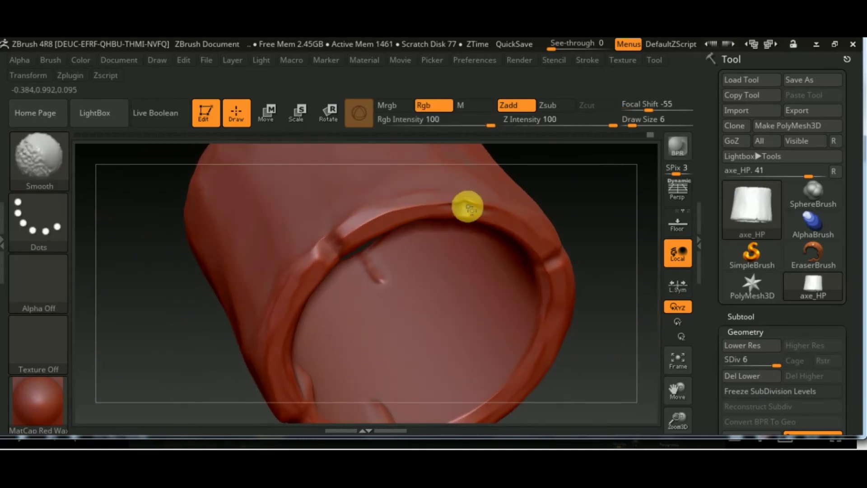
mouse_move(323, 236)
left_mouse_down()
mouse_move(531, 357)
mouse_move(617, 392)
mouse_move(600, 300)
mouse_move(325, 373)
mouse_move(422, 333)
mouse_move(328, 342)
mouse_move(576, 251)
mouse_move(527, 202)
left_mouse_up()
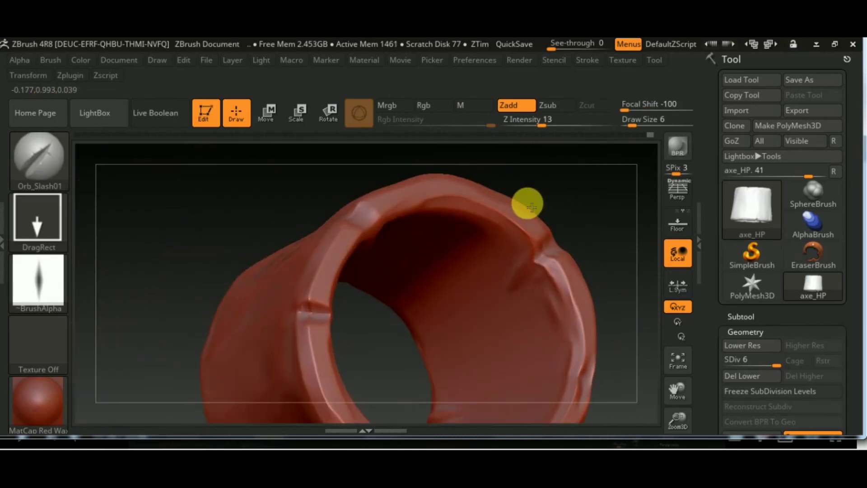
Reselect Orb_Slash01 at Z Intensity 54 and cut slash gashes into the cap
left_click(34, 166)
left_click(557, 61)
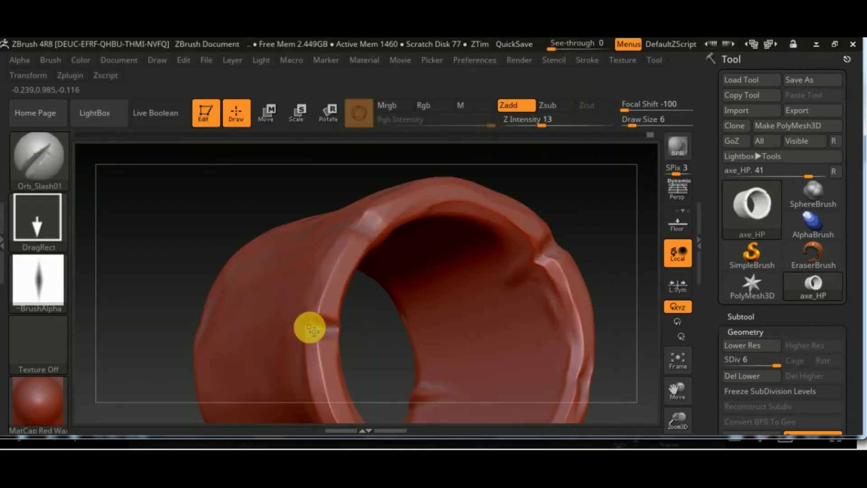
mouse_move(278, 333)
left_mouse_down()
mouse_move(623, 253)
mouse_move(301, 337)
left_mouse_up()
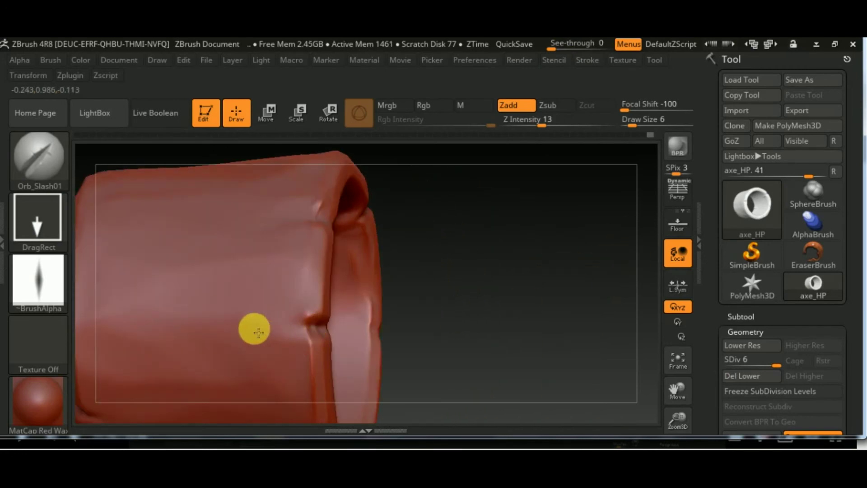
left_click_drag(586, 332, 181, 261)
left_click_drag(553, 126, 584, 126)
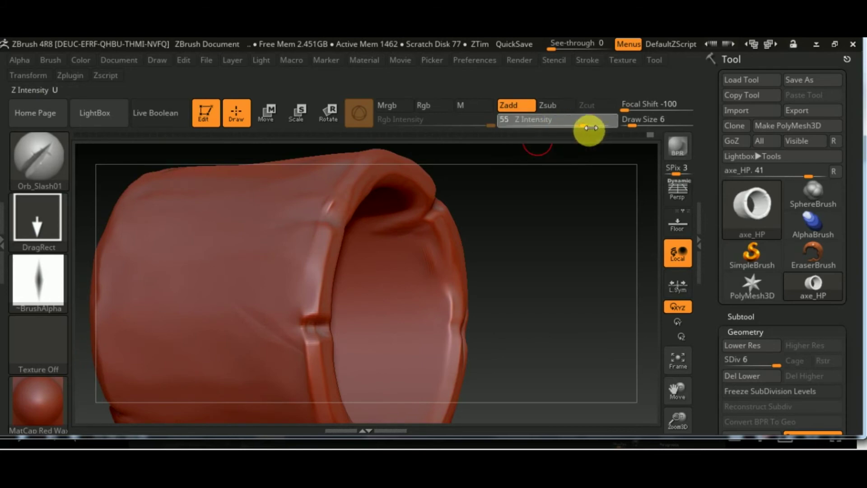
mouse_move(627, 278)
left_mouse_down()
mouse_move(573, 358)
mouse_move(600, 312)
mouse_move(529, 325)
left_mouse_up()
mouse_move(442, 343)
left_mouse_down()
mouse_move(532, 286)
mouse_move(528, 377)
left_mouse_up()
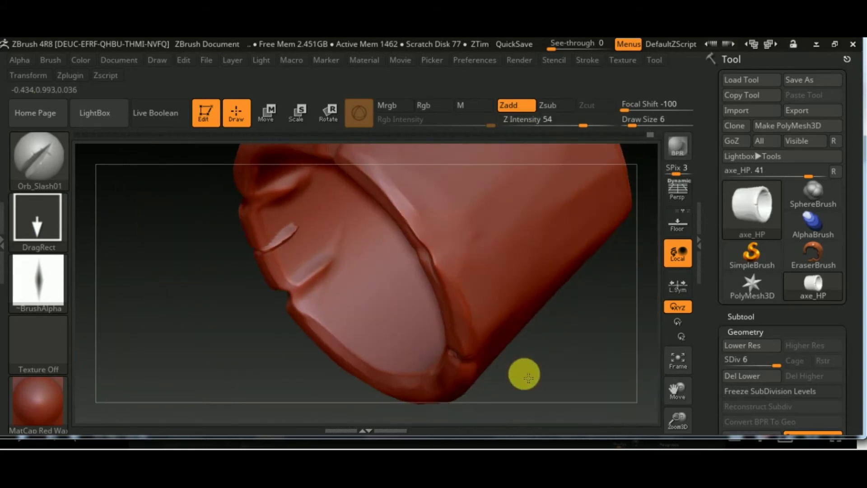
mouse_move(587, 310)
left_mouse_down()
mouse_move(337, 325)
mouse_move(184, 324)
mouse_move(195, 299)
mouse_move(549, 353)
left_mouse_up()
mouse_move(312, 256)
left_mouse_down()
mouse_move(616, 261)
mouse_move(471, 287)
left_mouse_up()
Orbit the cap from top, side and front to inspect the new nicks
mouse_move(409, 292)
left_mouse_down()
mouse_move(541, 276)
mouse_move(530, 306)
mouse_move(428, 273)
left_mouse_up()
left_click_drag(516, 320, 499, 271)
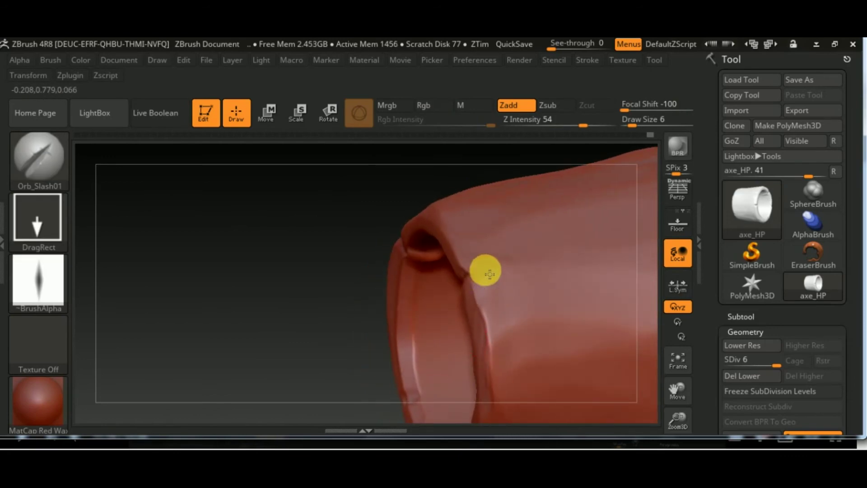
mouse_move(443, 322)
left_mouse_down()
mouse_move(354, 288)
mouse_move(629, 402)
mouse_move(507, 286)
mouse_move(272, 358)
mouse_move(255, 375)
left_mouse_up()
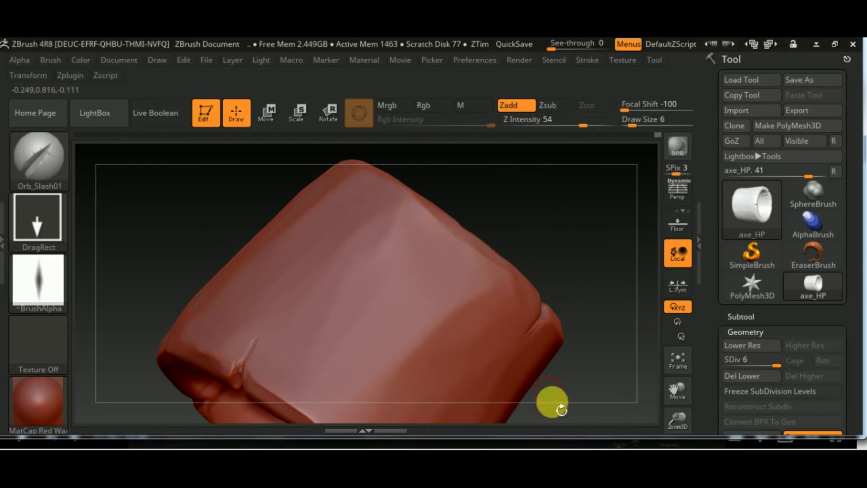
mouse_move(552, 402)
left_mouse_down()
mouse_move(565, 344)
mouse_move(451, 300)
mouse_move(414, 334)
mouse_move(275, 377)
mouse_move(401, 321)
mouse_move(369, 188)
left_mouse_up()
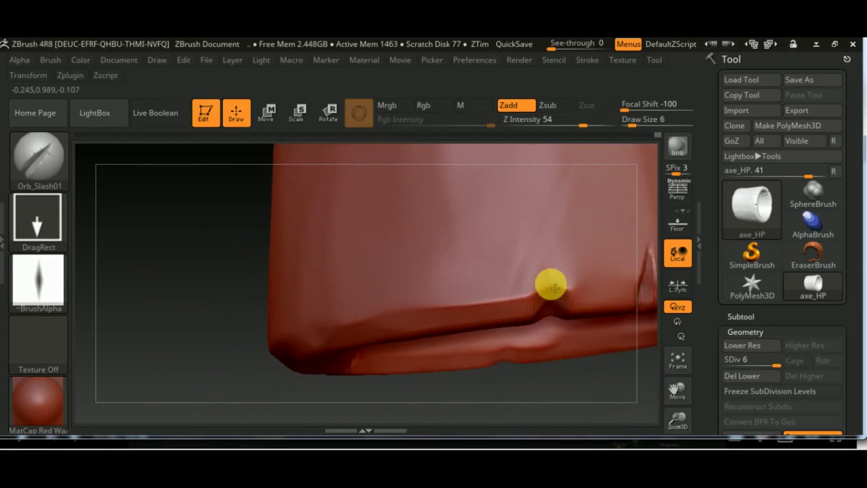
mouse_move(558, 192)
left_mouse_down()
mouse_move(416, 273)
mouse_move(538, 316)
mouse_move(481, 364)
mouse_move(448, 296)
mouse_move(503, 343)
mouse_move(468, 325)
mouse_move(497, 324)
left_mouse_up()
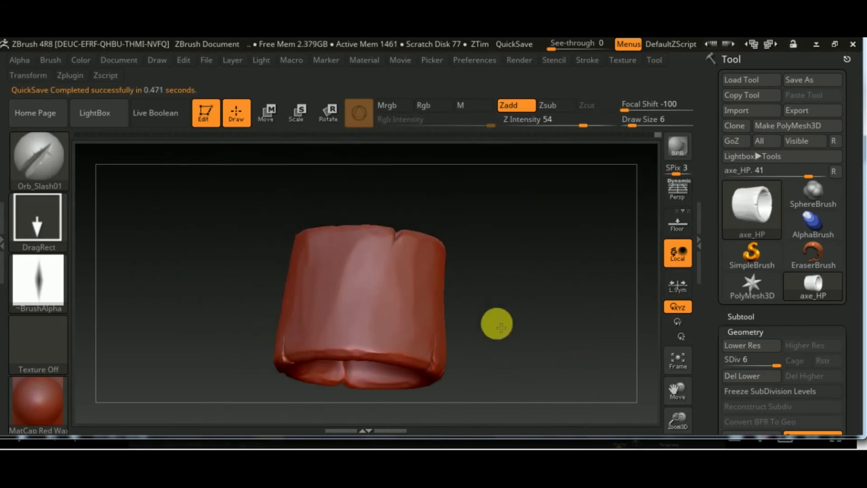
mouse_move(565, 326)
left_mouse_down()
mouse_move(474, 311)
mouse_move(534, 314)
mouse_move(485, 319)
left_mouse_up()
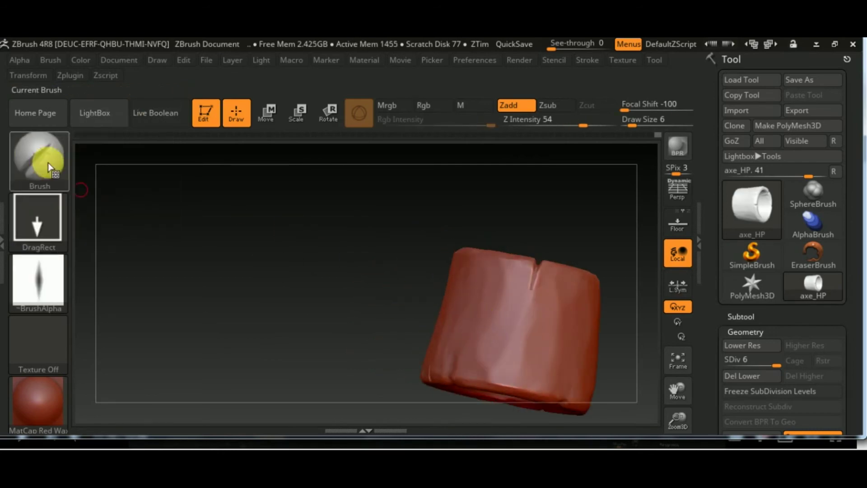
mouse_move(343, 278)
left_mouse_down()
mouse_move(368, 329)
mouse_move(186, 240)
left_mouse_up()
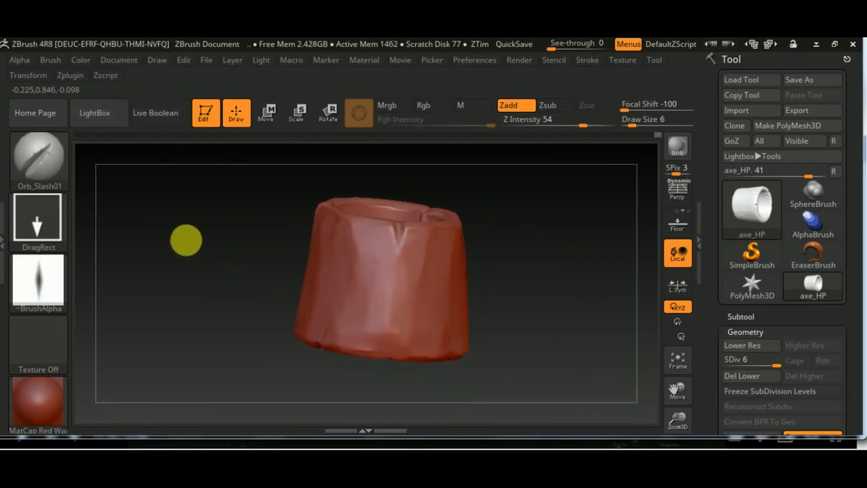
mouse_move(413, 301)
left_mouse_down()
mouse_move(510, 348)
mouse_move(491, 228)
mouse_move(550, 348)
mouse_move(533, 325)
left_mouse_up()
mouse_move(597, 349)
left_mouse_down()
mouse_move(277, 310)
mouse_move(362, 311)
left_mouse_up()
left_click_drag(544, 268, 401, 203)
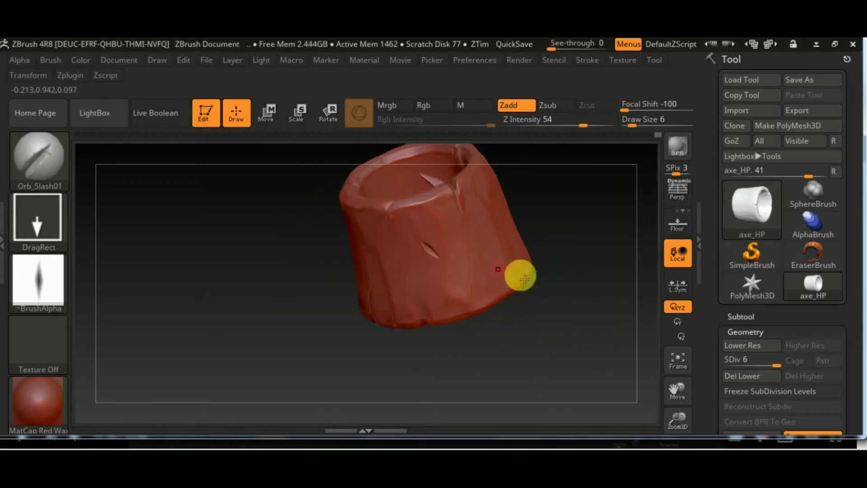
left_click_drag(523, 278, 550, 232)
mouse_move(478, 273)
left_mouse_down()
mouse_move(519, 370)
mouse_move(457, 262)
mouse_move(478, 327)
mouse_move(748, 243)
left_mouse_up()
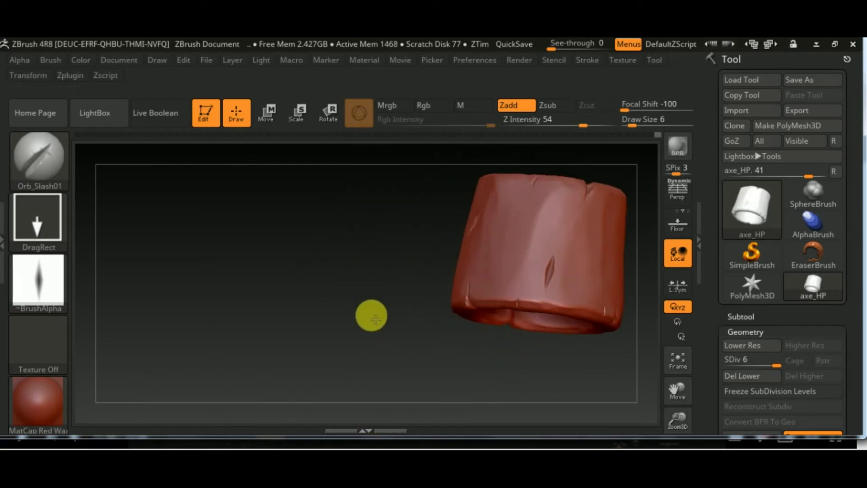
left_click_drag(370, 314, 186, 241)
Switch to Orb_Slash03 with Z Intensity 32 and Draw Size 16
left_click(38, 158)
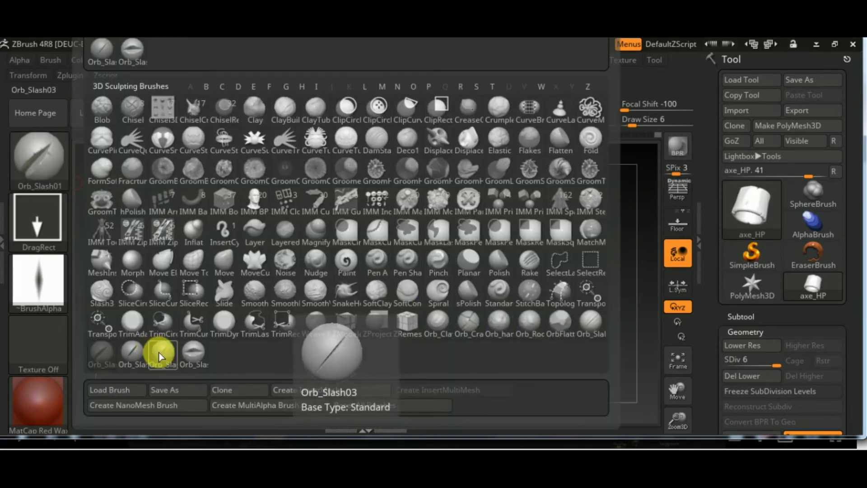
left_click(158, 350)
left_click_drag(465, 274, 482, 288)
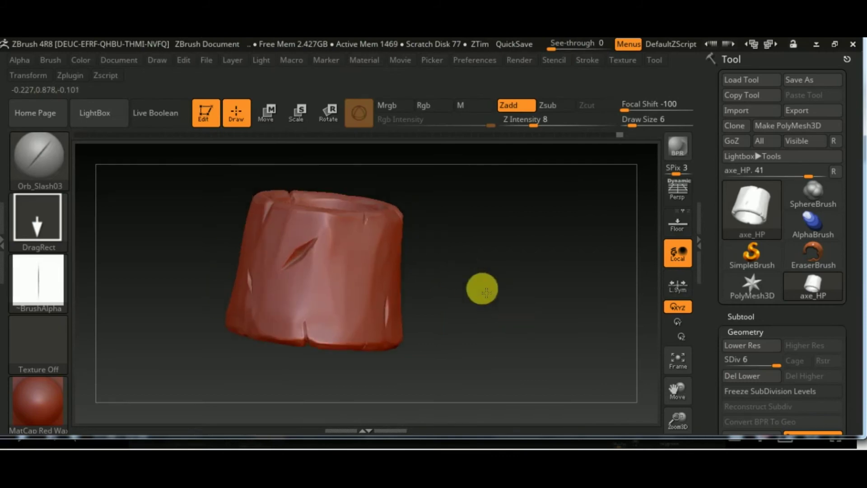
left_click(564, 125)
left_click_drag(366, 303, 455, 269)
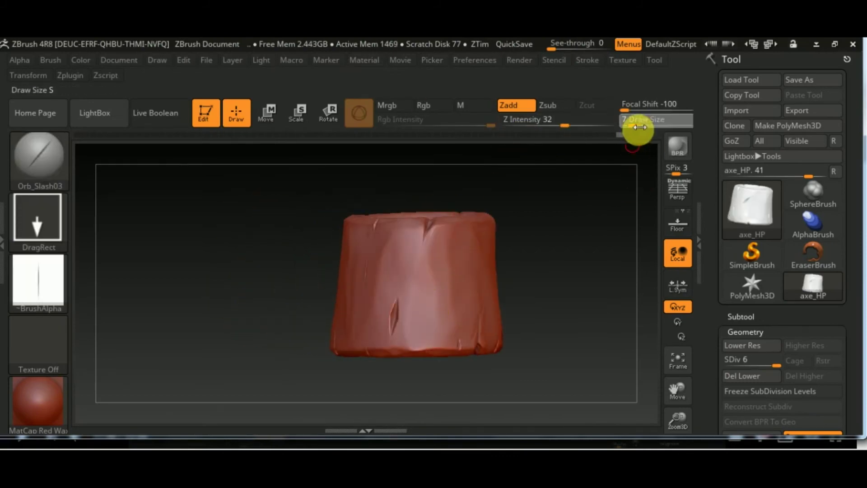
left_click_drag(639, 127, 640, 127)
mouse_move(422, 290)
left_mouse_down()
mouse_move(517, 310)
mouse_move(498, 280)
mouse_move(386, 365)
mouse_move(449, 304)
left_mouse_up()
Browse the brush library and switch to the Orb_Slash04 brush
left_click(36, 164)
left_click(547, 344)
left_click(63, 163)
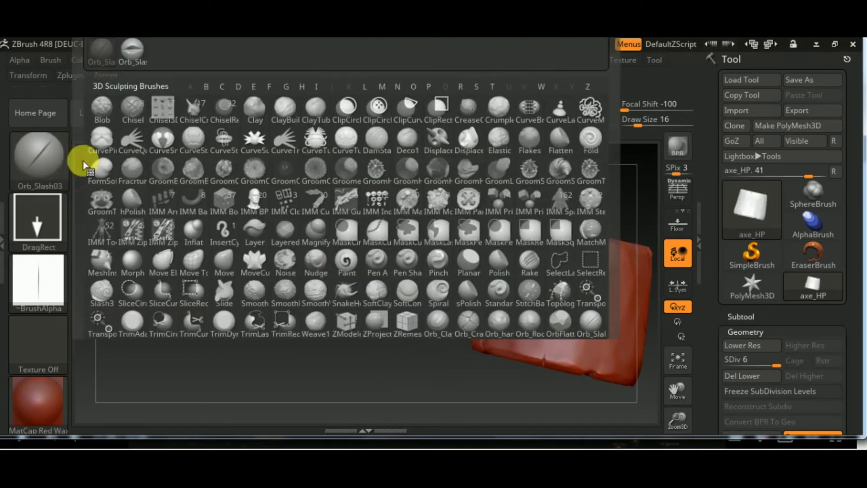
left_click(572, 329)
left_click(33, 154)
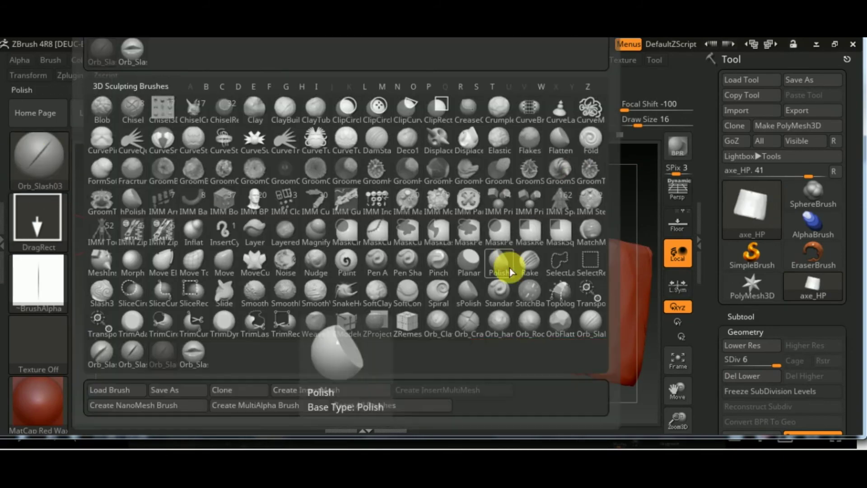
left_click(209, 352)
mouse_move(573, 313)
left_mouse_down()
mouse_move(161, 283)
mouse_move(366, 266)
left_mouse_up()
mouse_move(450, 305)
left_mouse_down()
mouse_move(459, 192)
mouse_move(333, 296)
left_mouse_up()
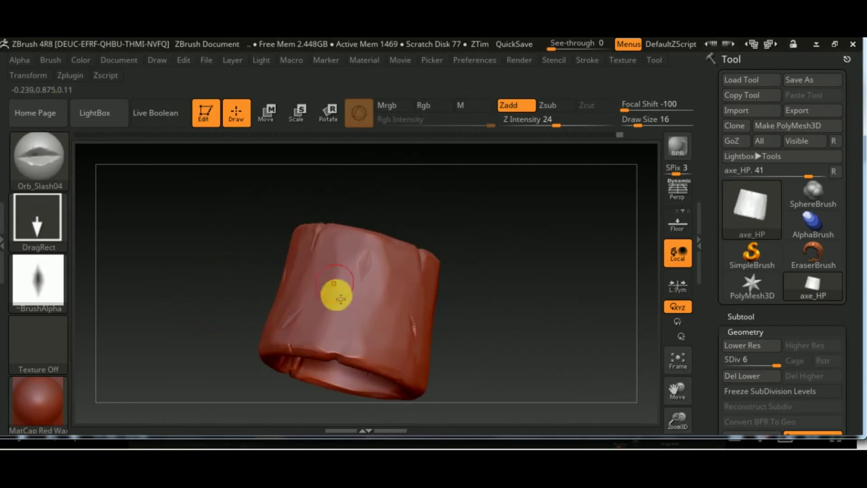
Switch to Orb_Slash02 and add thin slash scratches across the cap's sides
left_click(33, 164)
key("b")
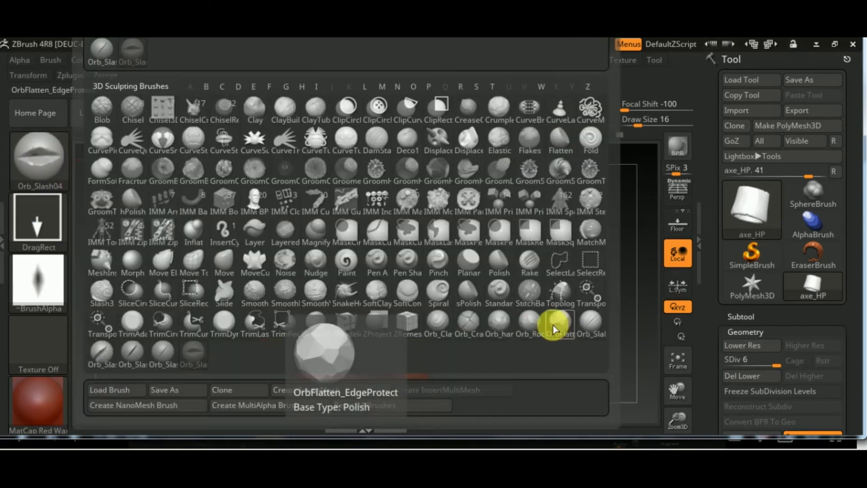
left_click(562, 323)
mouse_move(346, 333)
left_mouse_down()
mouse_move(470, 284)
mouse_move(383, 280)
mouse_move(317, 334)
left_mouse_up()
mouse_move(379, 375)
left_mouse_down()
mouse_move(500, 275)
mouse_move(375, 167)
mouse_move(510, 277)
mouse_move(384, 275)
left_mouse_up()
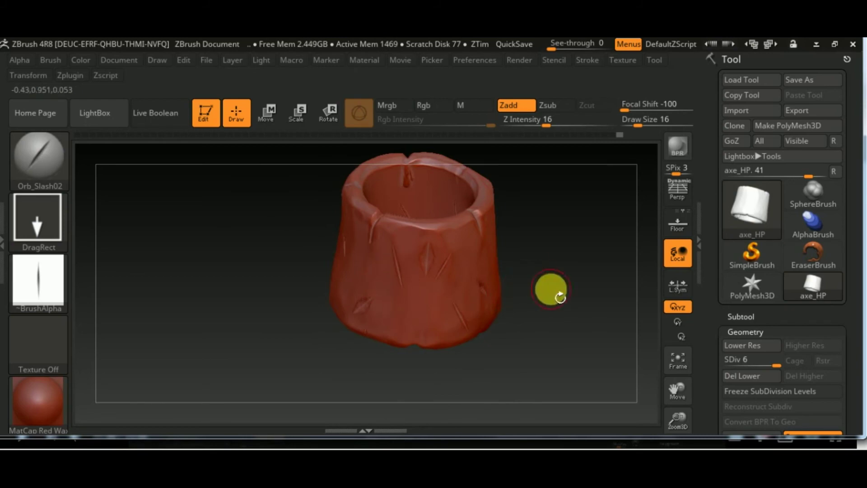
mouse_move(560, 297)
left_mouse_down()
mouse_move(548, 269)
mouse_move(438, 364)
mouse_move(414, 256)
mouse_move(510, 304)
mouse_move(513, 269)
mouse_move(533, 312)
left_mouse_up()
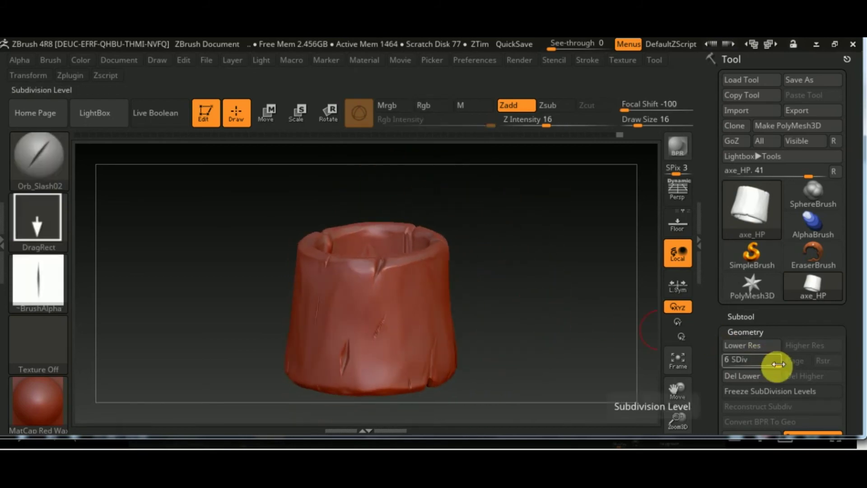
Drop the mesh to SDiv 4 and pull back to view the axe head
left_click_drag(777, 363, 756, 364)
mouse_move(372, 312)
left_mouse_down()
mouse_move(506, 354)
mouse_move(442, 294)
left_mouse_up()
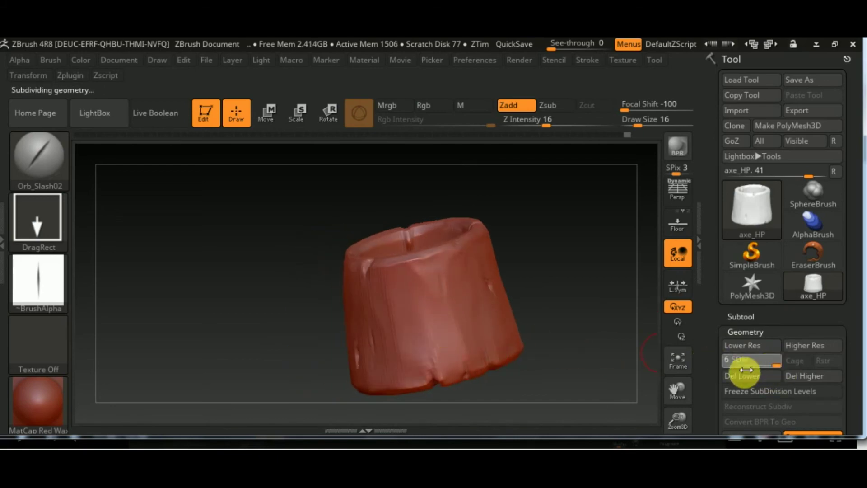
mouse_move(573, 319)
left_mouse_down()
mouse_move(590, 338)
mouse_move(653, 334)
left_mouse_up()
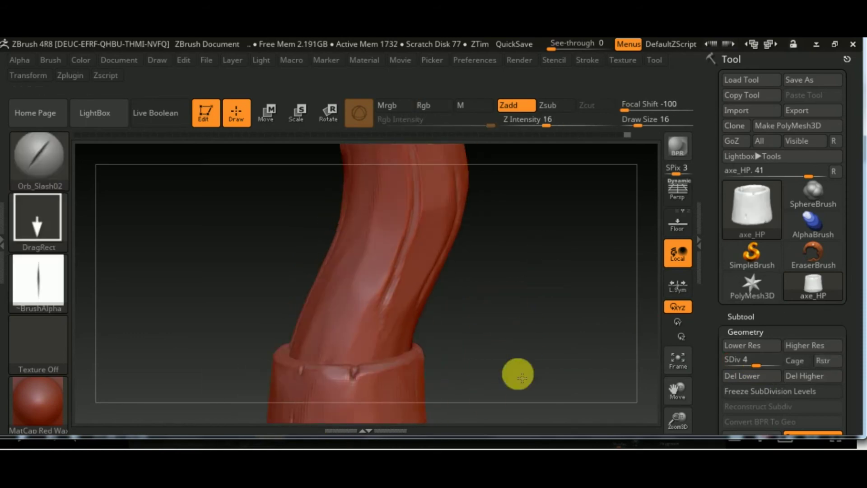
mouse_move(517, 373)
left_mouse_down()
mouse_move(484, 425)
mouse_move(519, 230)
mouse_move(423, 253)
mouse_move(348, 187)
left_mouse_up()
Switch to Orb_Slash01 at Draw Size 18 and cut a slash nick into the blade
left_click(36, 152)
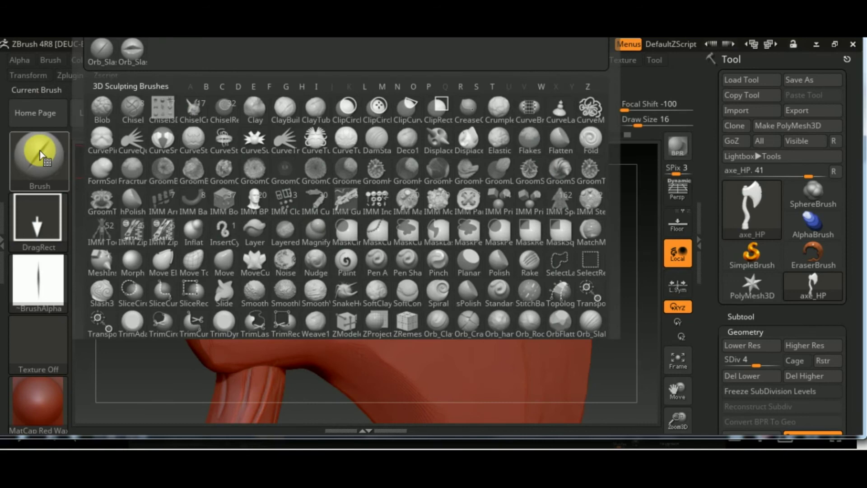
left_click(132, 49)
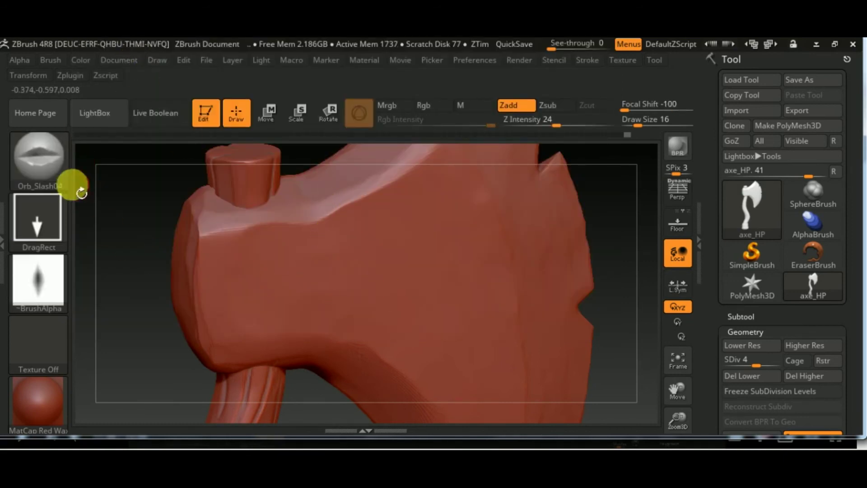
left_click(51, 170)
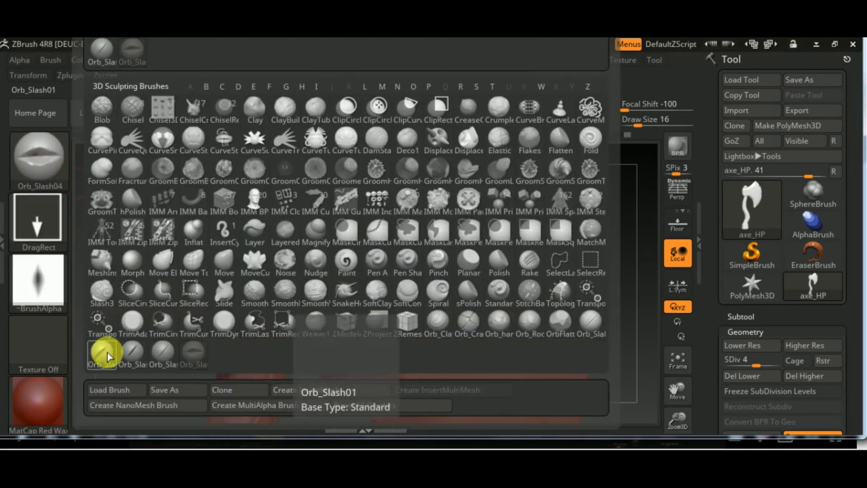
left_click(106, 352)
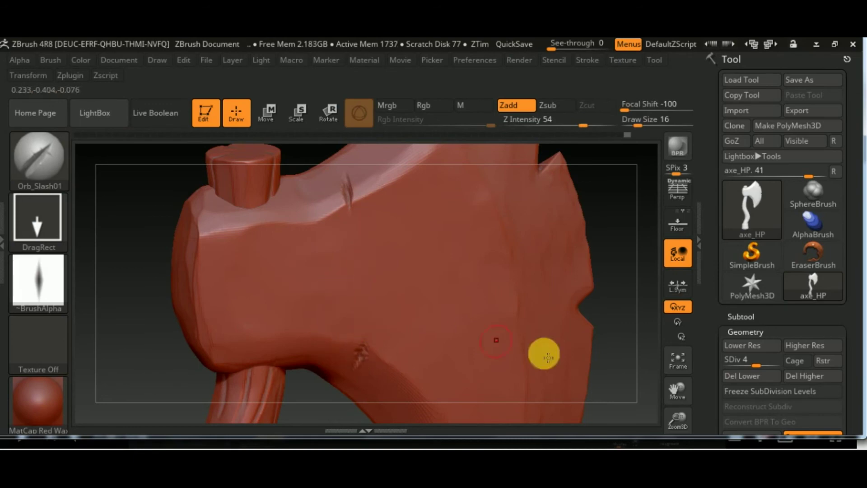
mouse_move(547, 357)
right_mouse_down()
mouse_move(538, 309)
mouse_move(444, 287)
right_mouse_up()
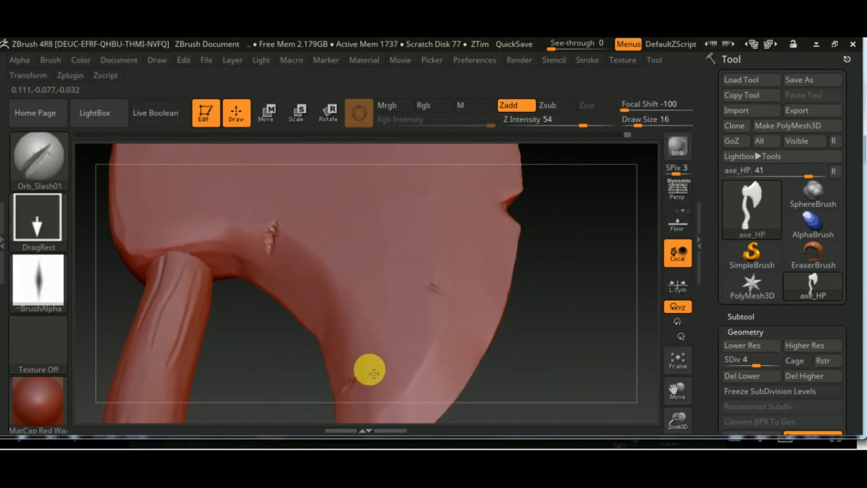
mouse_move(504, 373)
left_mouse_down()
mouse_move(550, 309)
mouse_move(538, 306)
mouse_move(509, 334)
mouse_move(371, 357)
mouse_move(533, 296)
mouse_move(480, 286)
mouse_move(518, 324)
mouse_move(327, 283)
left_mouse_up()
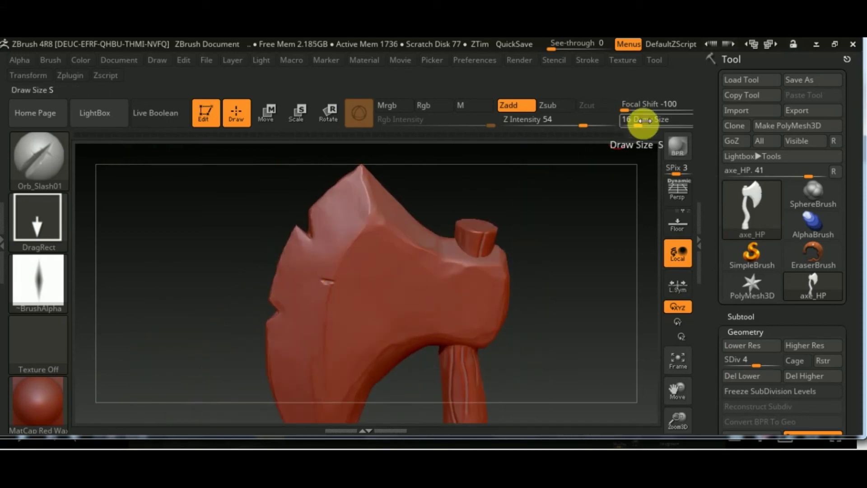
left_click_drag(642, 124, 646, 123)
left_click_drag(325, 306, 357, 294)
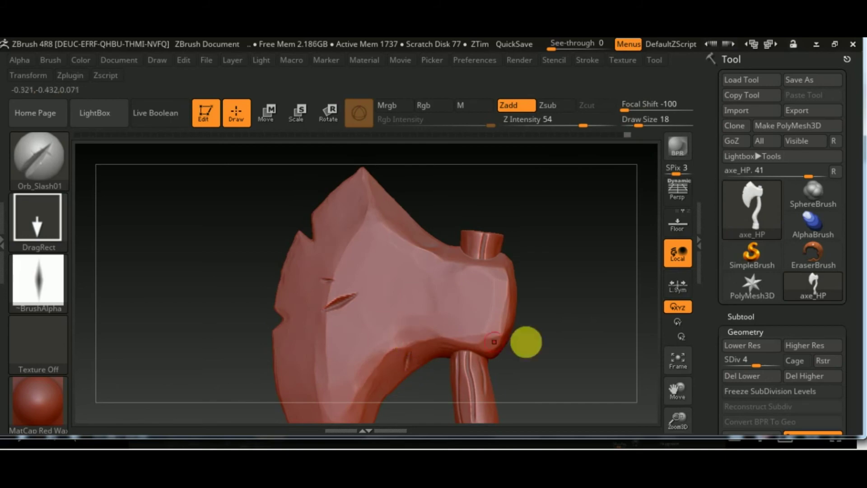
Switch to Orb_Slash03 at Z Intensity 41, turning the axe head around
mouse_move(233, 286)
left_mouse_down()
mouse_move(272, 297)
mouse_move(534, 305)
mouse_move(549, 381)
mouse_move(388, 253)
left_mouse_up()
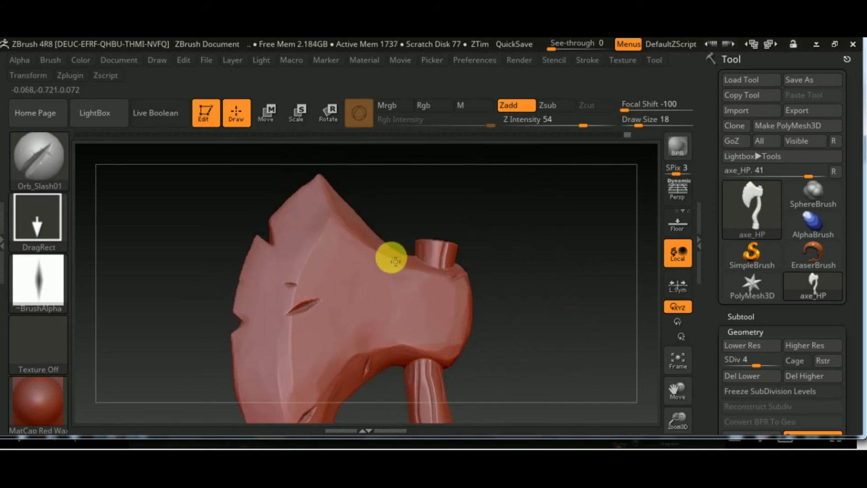
left_click_drag(416, 294, 515, 398)
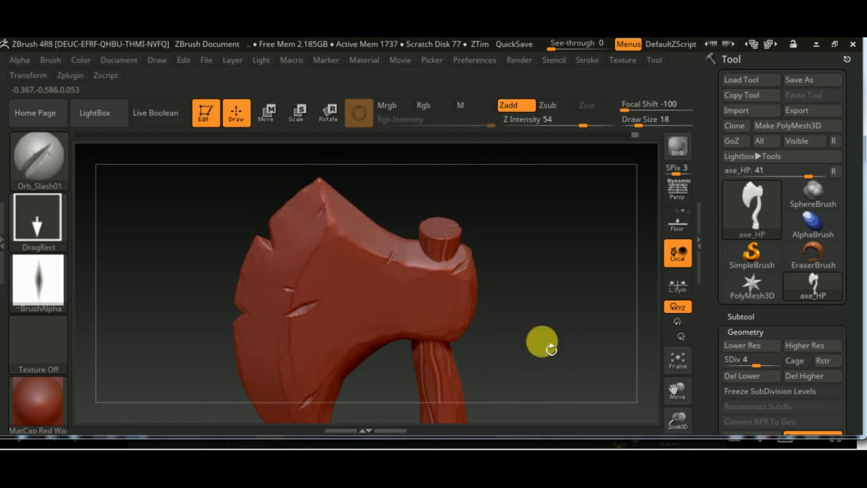
left_click(38, 156)
left_click(113, 73)
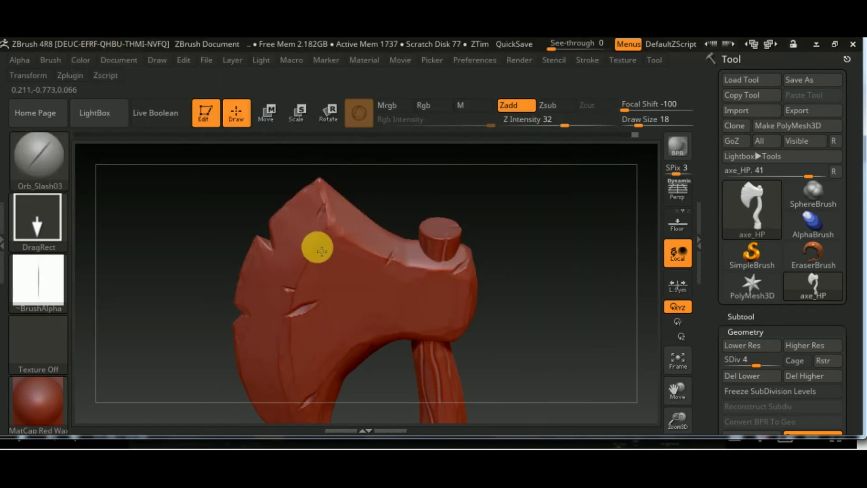
left_click_drag(562, 127, 572, 127)
mouse_move(535, 304)
left_mouse_down()
mouse_move(520, 266)
mouse_move(322, 361)
left_mouse_up()
left_click_drag(512, 375, 430, 345)
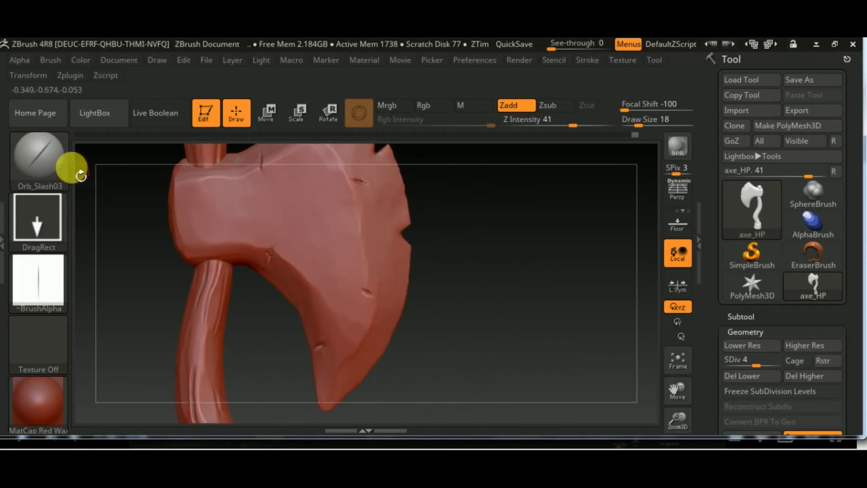
Raise Z Intensity to 59 and slash nicks along the blade's face and edges
left_click_drag(572, 126, 587, 127)
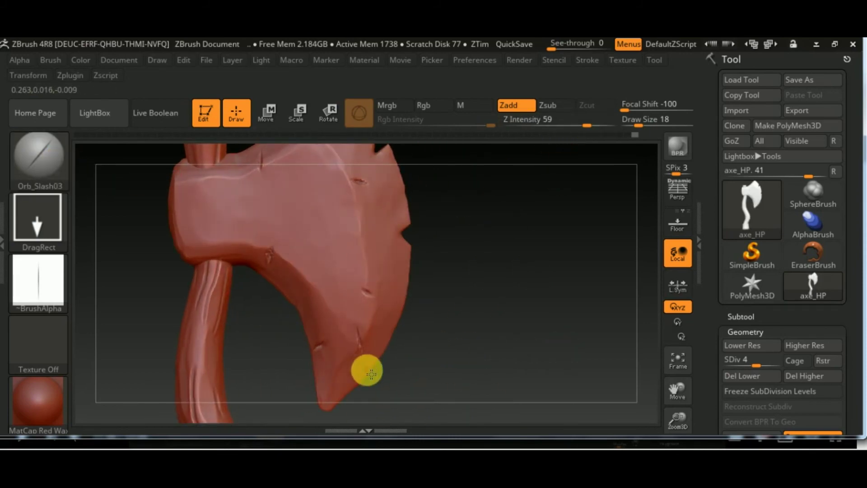
left_click_drag(501, 297, 332, 316)
left_click_drag(529, 292, 546, 230)
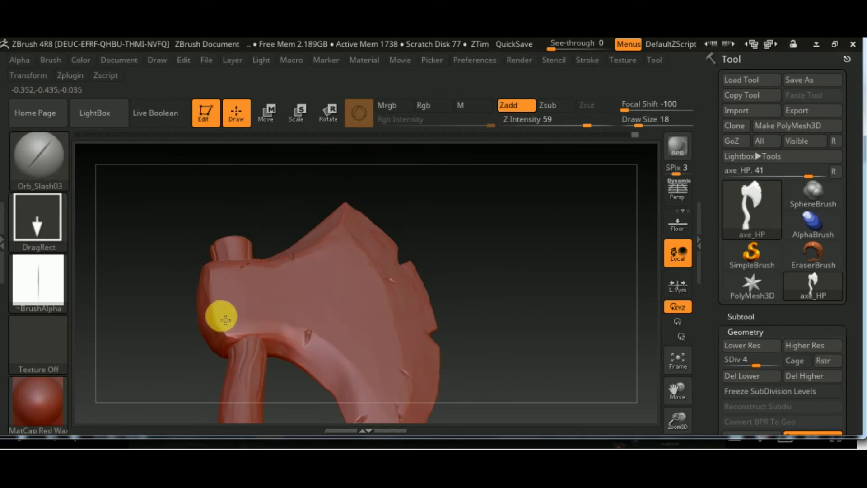
left_click_drag(507, 354, 370, 315)
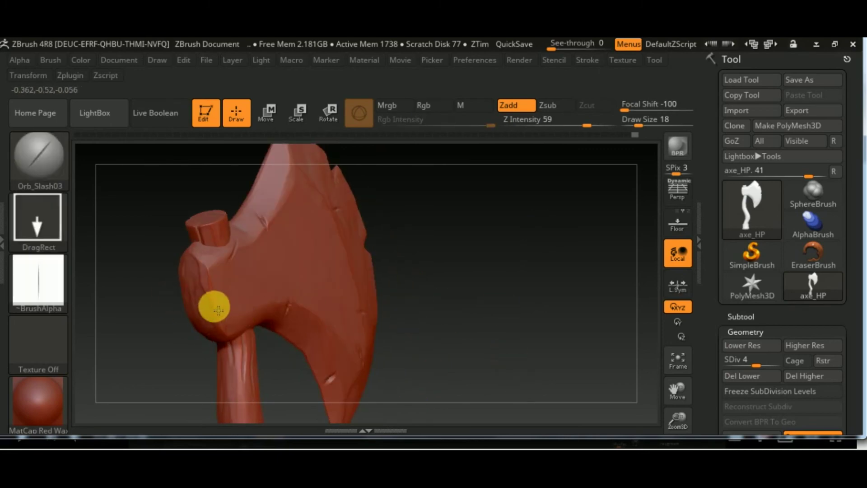
left_click_drag(231, 293, 174, 315)
left_click(38, 155)
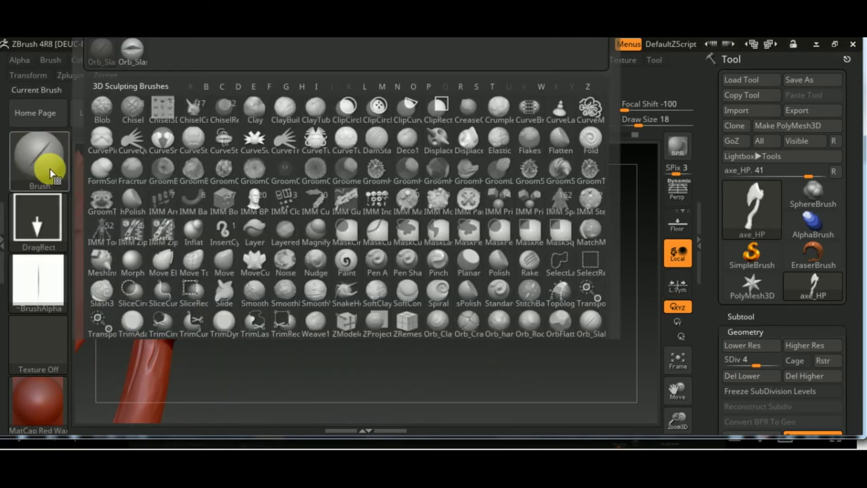
Switch to the OrbFlatten_EdgeProtect brush and enlarge Draw Size to 51
left_click(131, 70)
mouse_move(305, 331)
left_mouse_down()
mouse_move(499, 321)
mouse_move(405, 286)
mouse_move(452, 287)
mouse_move(470, 302)
mouse_move(395, 234)
mouse_move(348, 304)
mouse_move(579, 281)
mouse_move(584, 310)
left_mouse_up()
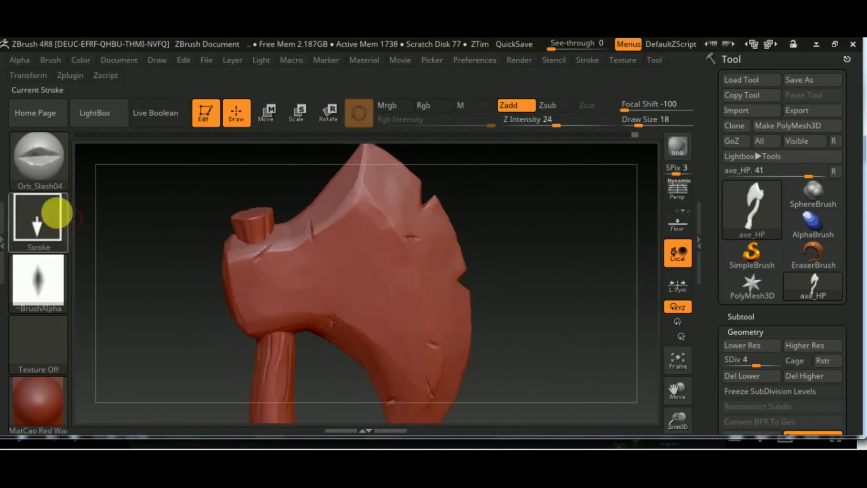
left_click(38, 162)
left_click(563, 321)
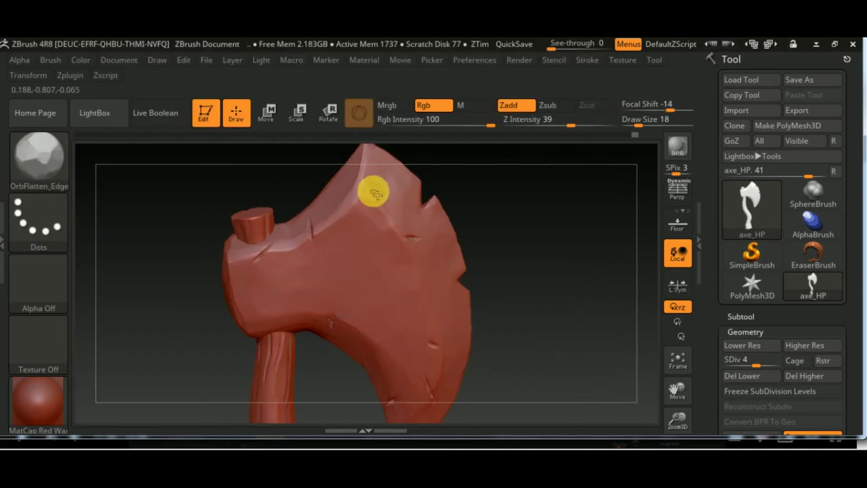
key("s")
left_click_drag(600, 138, 648, 131)
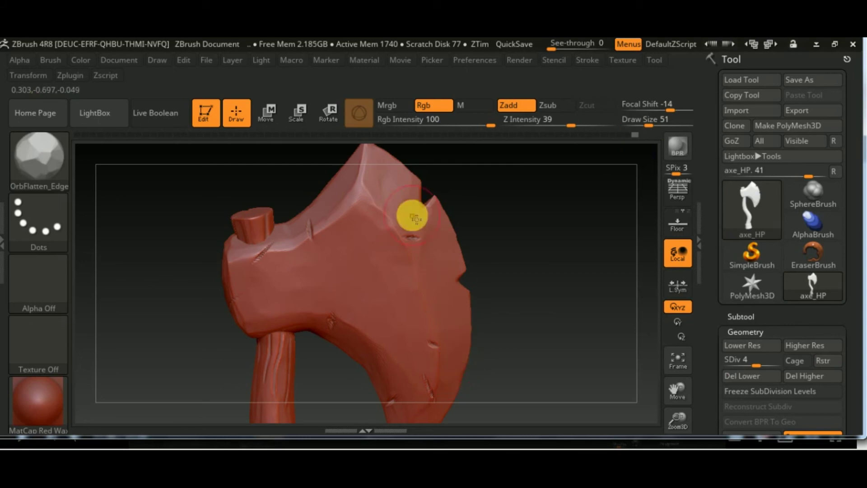
Bevel the blade's top-right edge, left edge below the notch, and lower tip
left_click_drag(391, 186, 432, 226)
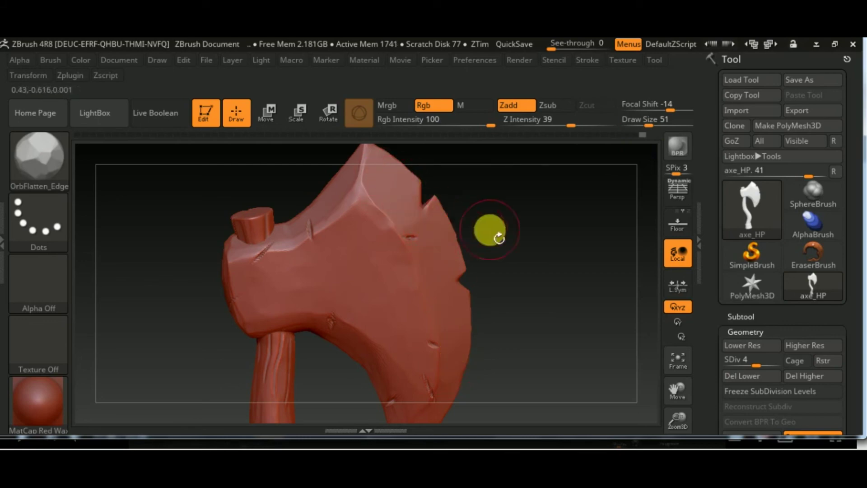
left_click_drag(497, 234, 391, 183)
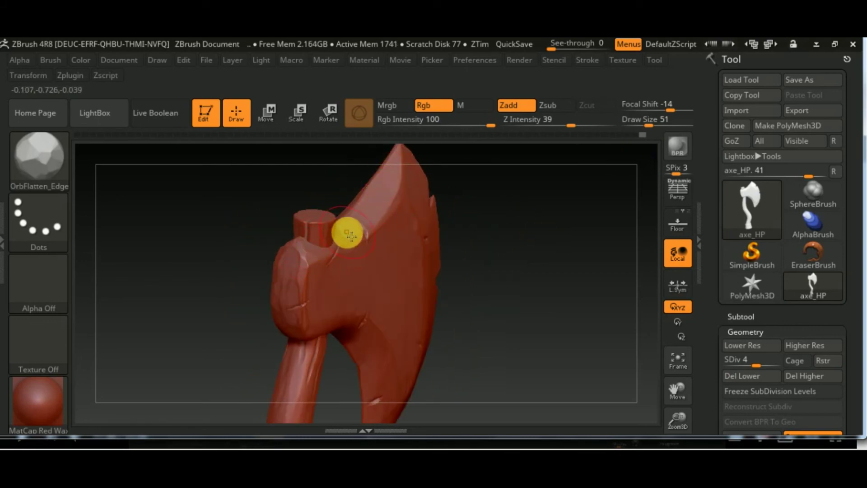
mouse_move(497, 282)
left_mouse_down()
mouse_move(345, 391)
mouse_move(348, 260)
left_mouse_up()
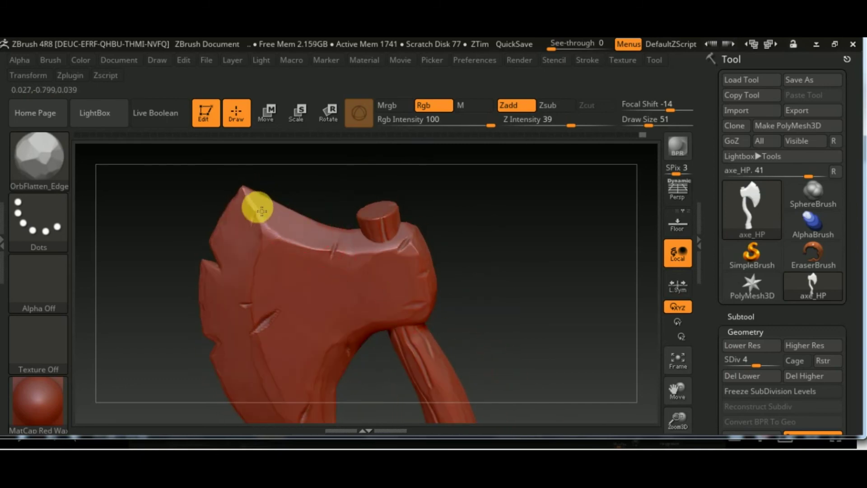
left_click_drag(234, 266, 228, 331)
mouse_move(533, 297)
left_mouse_down()
mouse_move(515, 318)
mouse_move(261, 251)
left_mouse_up()
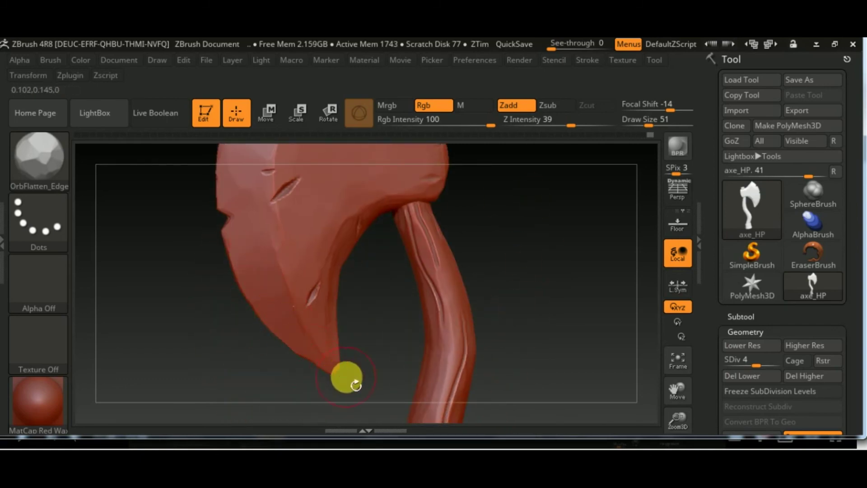
left_click_drag(347, 378, 335, 257)
Lower Z Intensity to 13 and set Draw Size to 33
left_click_drag(570, 125, 565, 125)
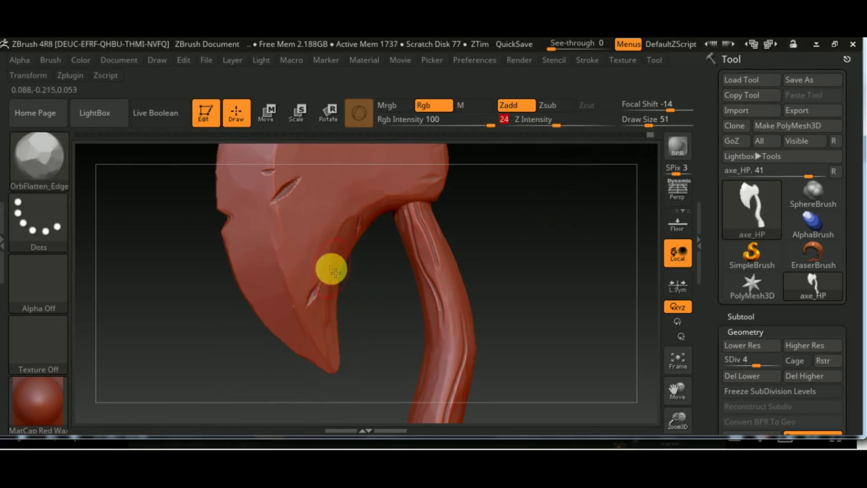
key("ctrl")
left_click_drag(495, 232, 517, 180)
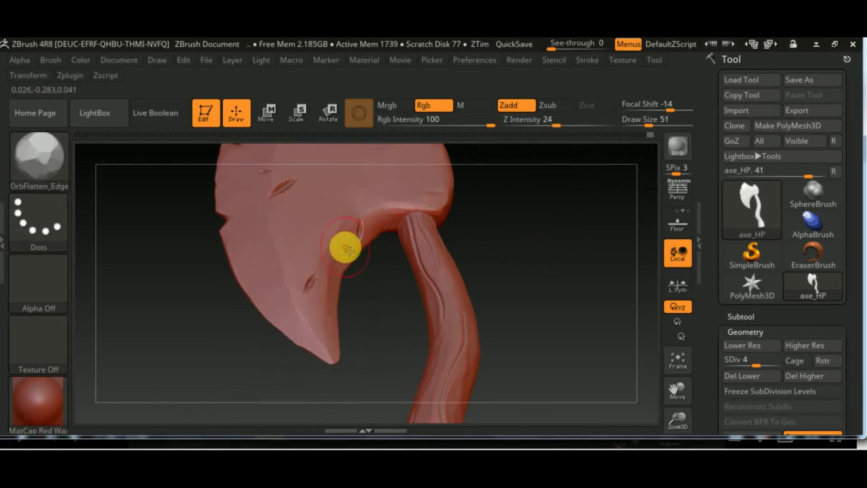
left_click_drag(564, 125, 542, 124)
left_click_drag(649, 120, 638, 120)
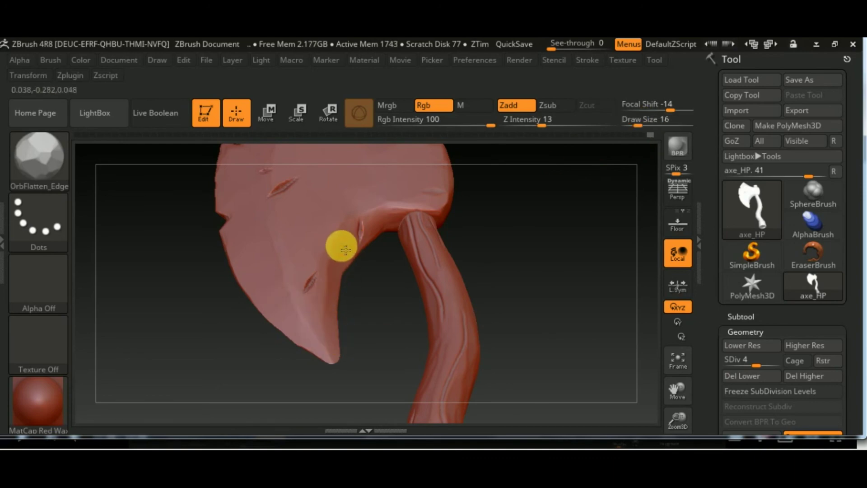
left_click_drag(637, 125, 645, 125)
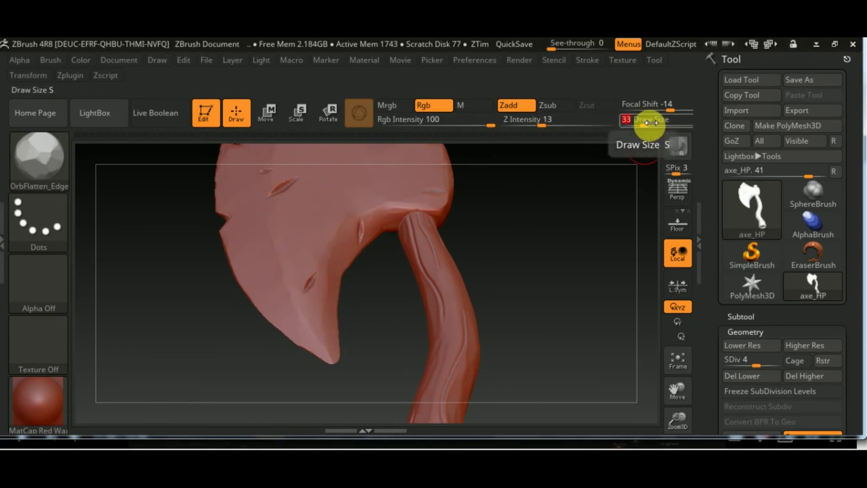
Pick the Move brush at Draw Size about 124 and view the axe's other side
mouse_move(389, 257)
left_mouse_down()
mouse_move(546, 238)
mouse_move(458, 404)
left_mouse_up()
left_click(39, 155)
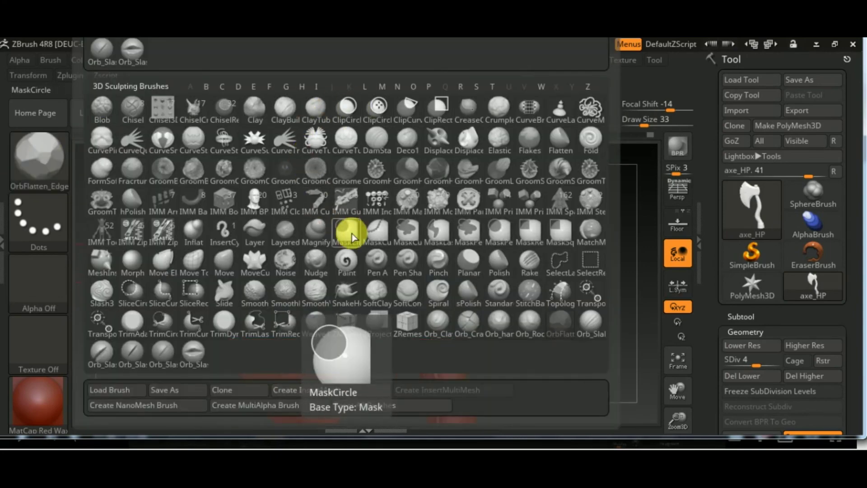
left_click(224, 261)
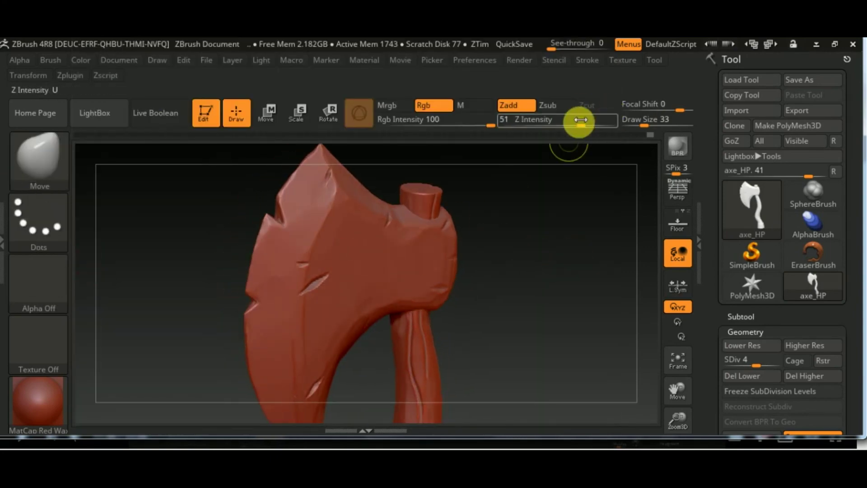
left_click_drag(643, 120, 672, 123)
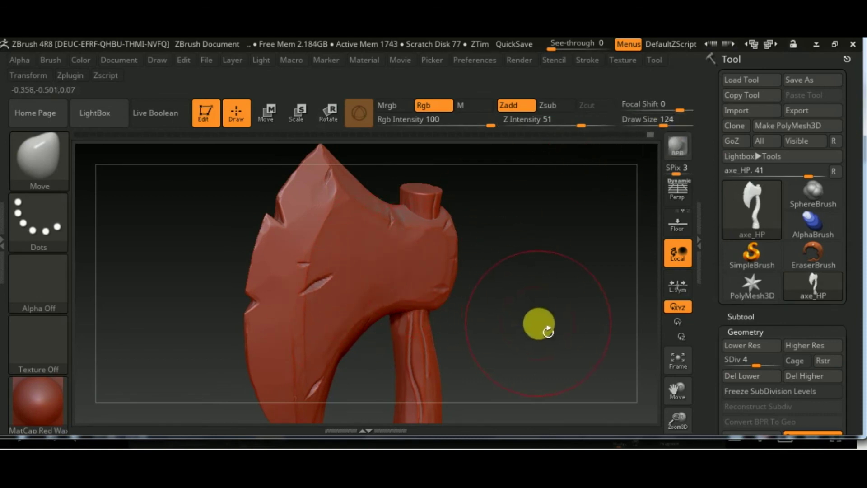
mouse_move(538, 325)
left_mouse_down()
mouse_move(459, 259)
mouse_move(213, 309)
mouse_move(290, 302)
left_mouse_up()
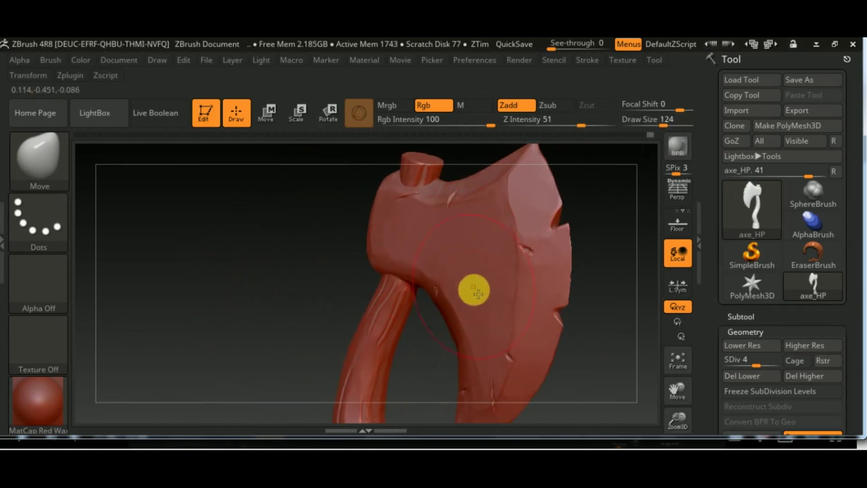
left_click(47, 165)
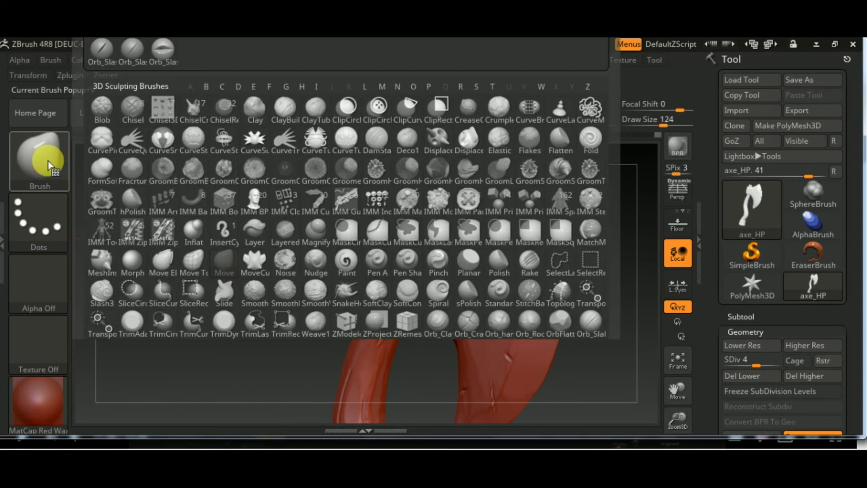
Return to OrbFlatten_EdgeProtect and orbit around the blade, head and handle from both sides
left_click(560, 321)
left_click_drag(242, 248, 527, 271)
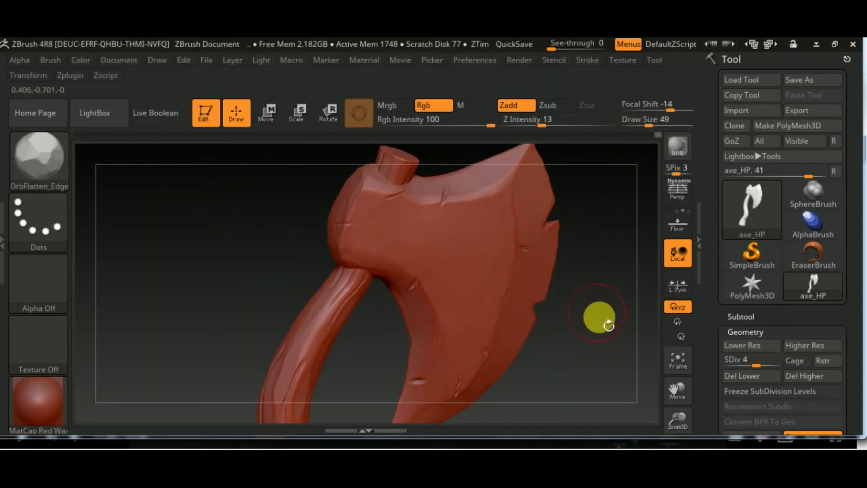
left_click_drag(608, 325, 540, 265)
left_click_drag(446, 289, 359, 274)
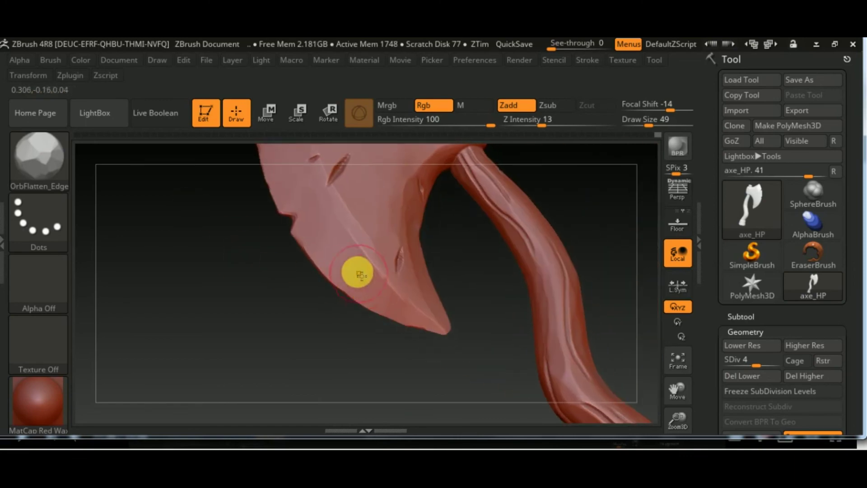
mouse_move(401, 316)
left_mouse_down()
mouse_move(571, 316)
mouse_move(490, 315)
mouse_move(243, 237)
left_mouse_up()
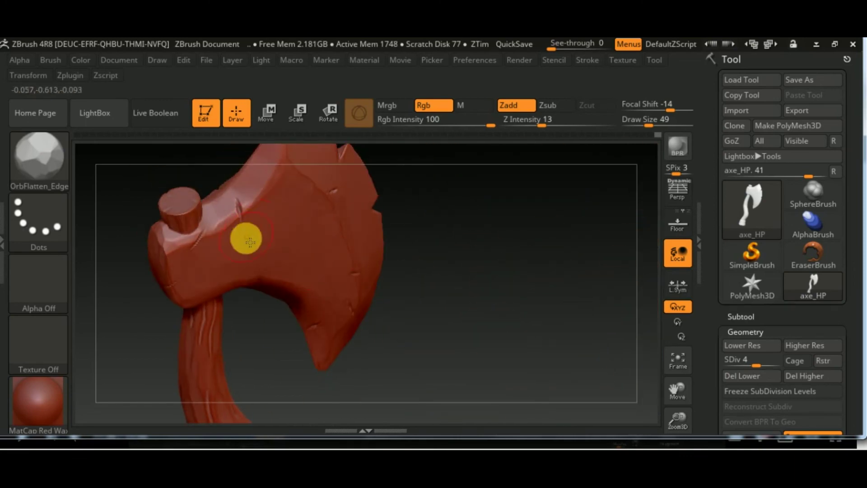
mouse_move(483, 217)
left_mouse_down()
mouse_move(495, 207)
mouse_move(452, 226)
left_mouse_up()
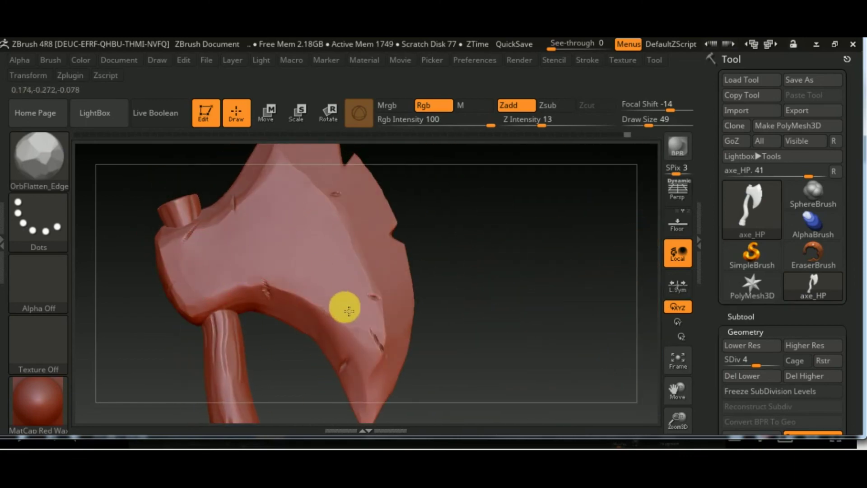
left_click_drag(474, 291, 368, 222)
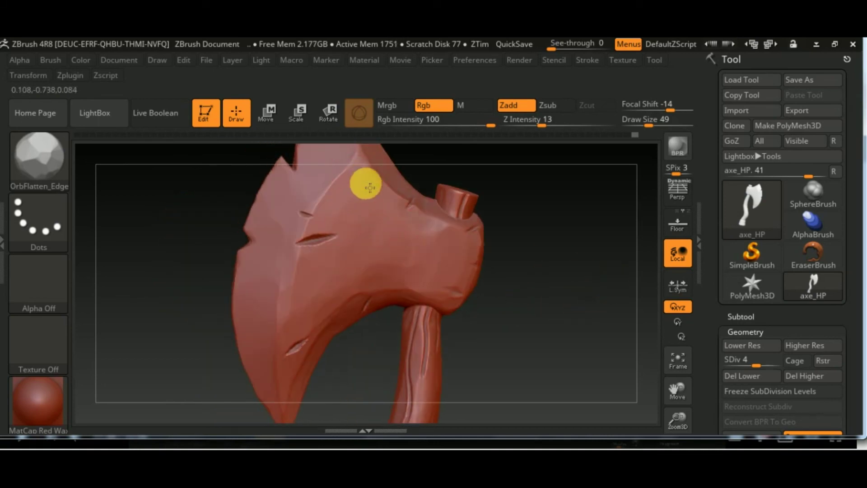
mouse_move(396, 259)
left_mouse_down()
mouse_move(579, 236)
mouse_move(440, 309)
mouse_move(412, 296)
left_mouse_up()
left_click(50, 159)
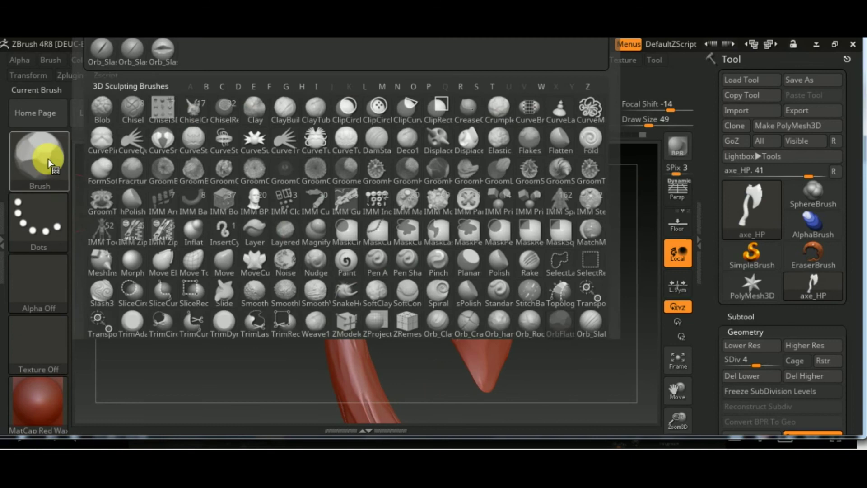
Cut a new slash nick into the blade with a smaller slash brush
left_click(101, 49)
mouse_move(496, 315)
left_mouse_down()
mouse_move(585, 351)
mouse_move(567, 347)
mouse_move(600, 253)
left_mouse_up()
left_click_drag(653, 121, 643, 121)
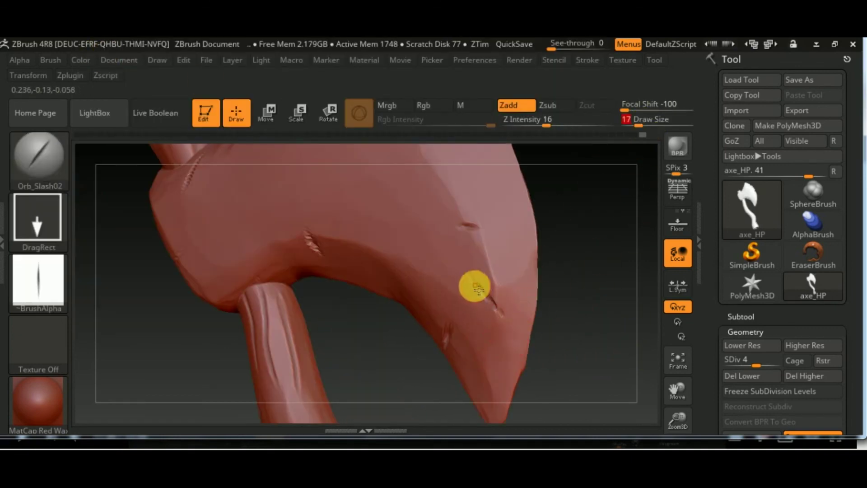
left_click_drag(581, 247, 623, 261)
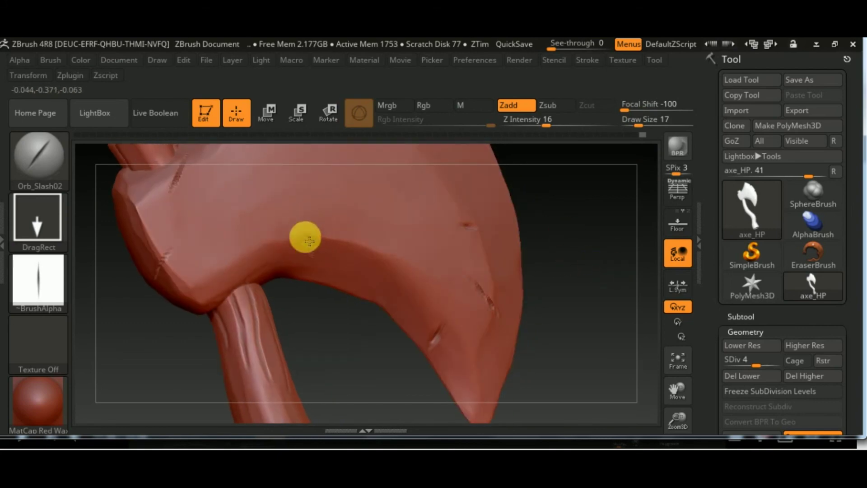
left_click(30, 162)
left_click(265, 188)
left_click_drag(316, 265, 304, 232)
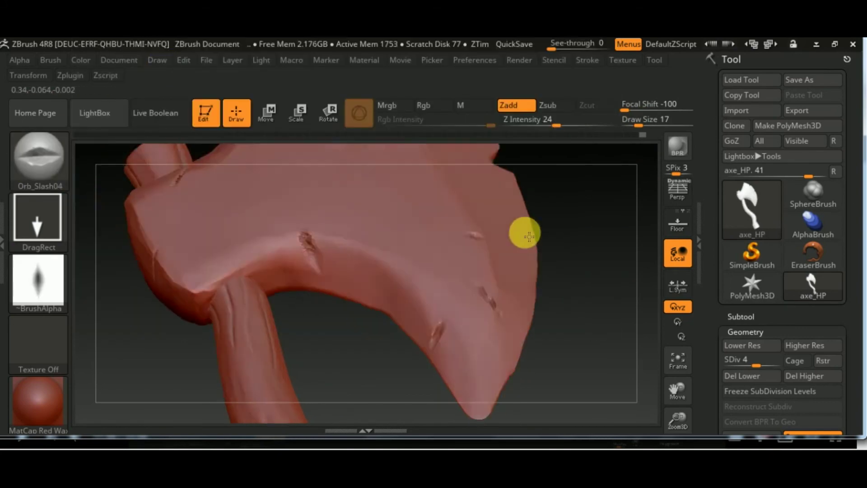
mouse_move(528, 235)
left_mouse_down()
mouse_move(580, 321)
mouse_move(432, 237)
mouse_move(594, 239)
mouse_move(664, 149)
left_mouse_up()
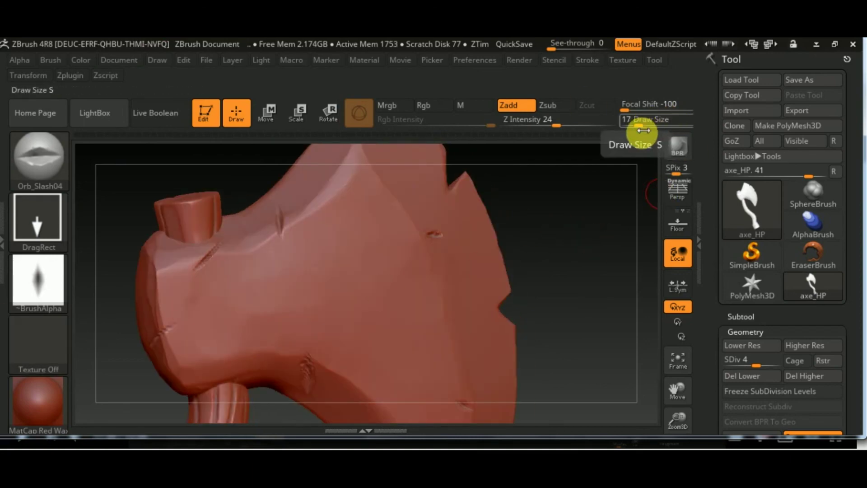
Try the Move brush, then settle back on the edge-flattening brush
left_click(55, 169)
left_click(557, 325)
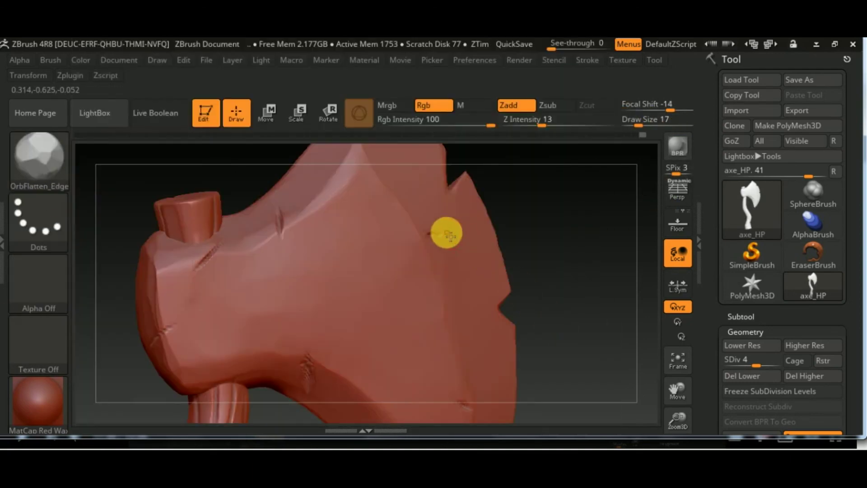
left_click(54, 160)
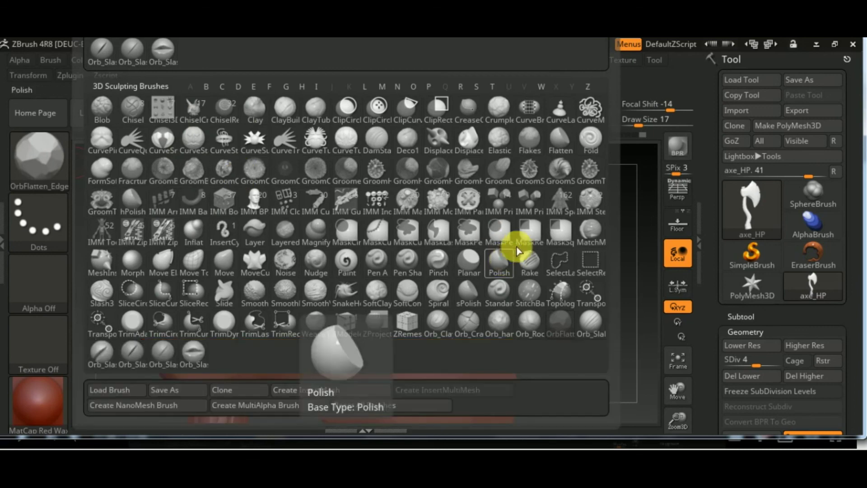
left_click(223, 261)
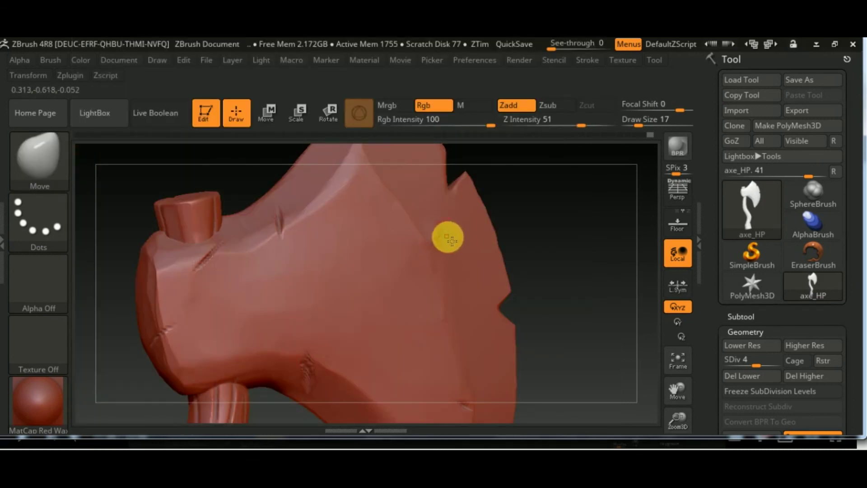
key("b")
left_click(557, 323)
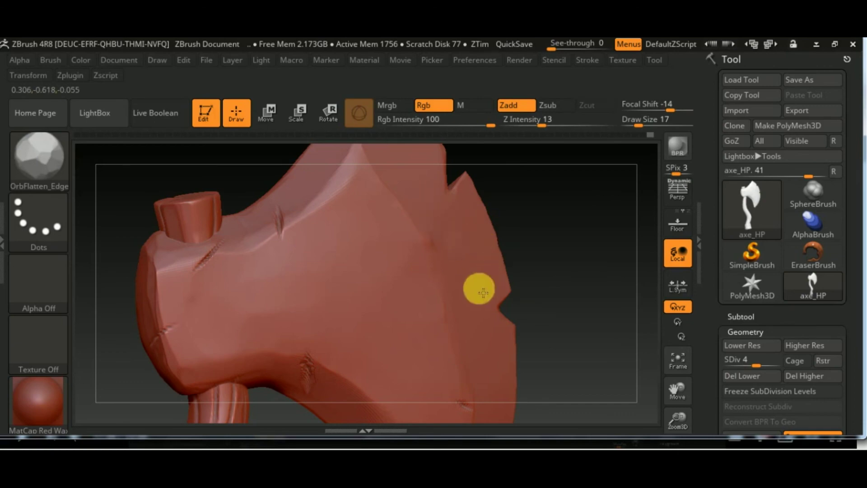
Cut another slash nick near the blade edge with the slash brush
key("b")
left_click(93, 151)
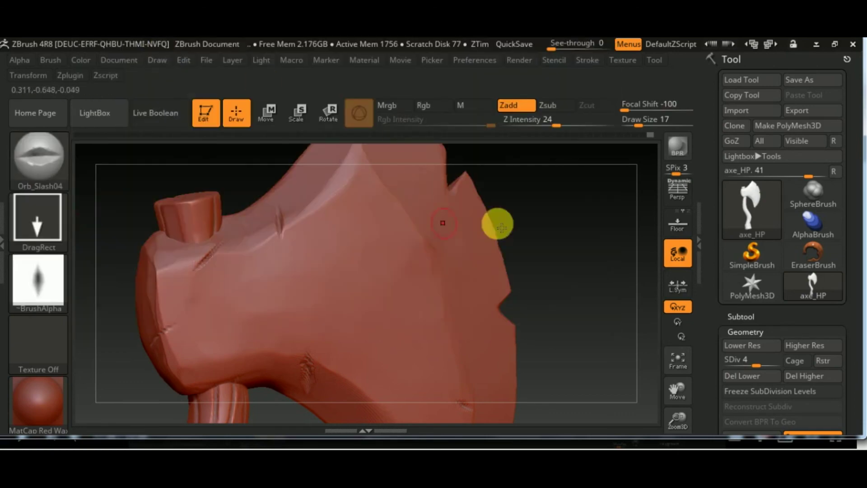
mouse_move(495, 222)
left_mouse_down()
mouse_move(551, 135)
mouse_move(574, 126)
left_mouse_up()
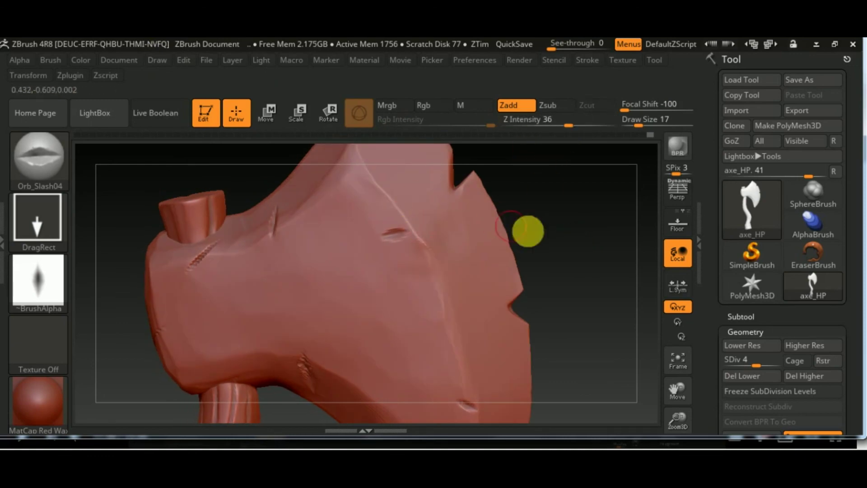
left_click_drag(578, 196, 434, 254)
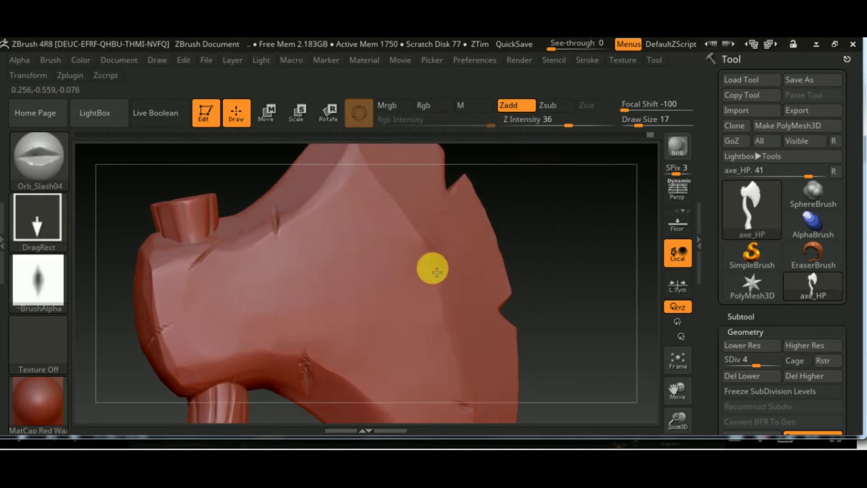
mouse_move(525, 271)
left_mouse_down()
mouse_move(577, 362)
mouse_move(507, 310)
mouse_move(461, 254)
mouse_move(515, 316)
mouse_move(497, 307)
left_mouse_up()
Switch via Orb_Slash02 to OrbFlatten_Edge and work the blade's lower edge
left_click(39, 156)
left_click(100, 54)
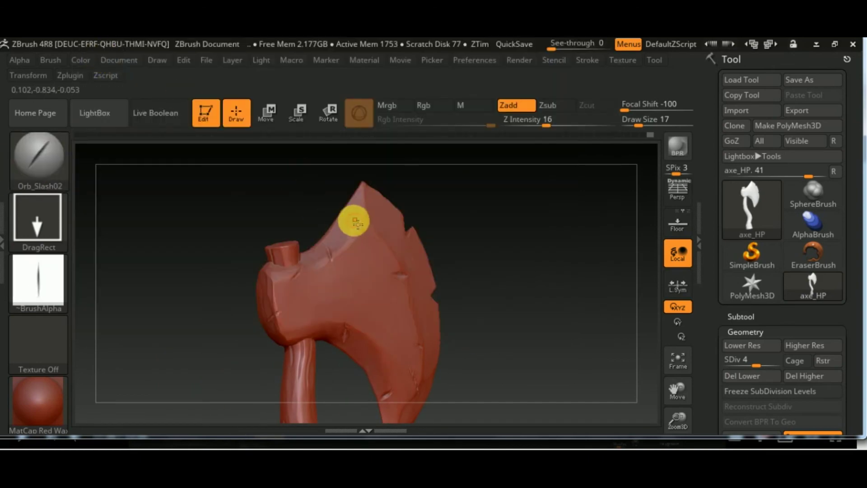
mouse_move(511, 270)
left_mouse_down()
mouse_move(503, 329)
mouse_move(434, 356)
left_mouse_up()
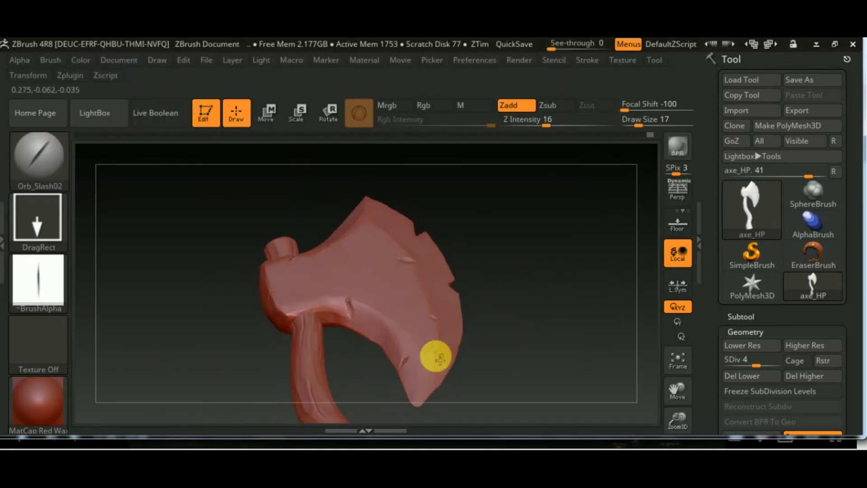
left_click(57, 173)
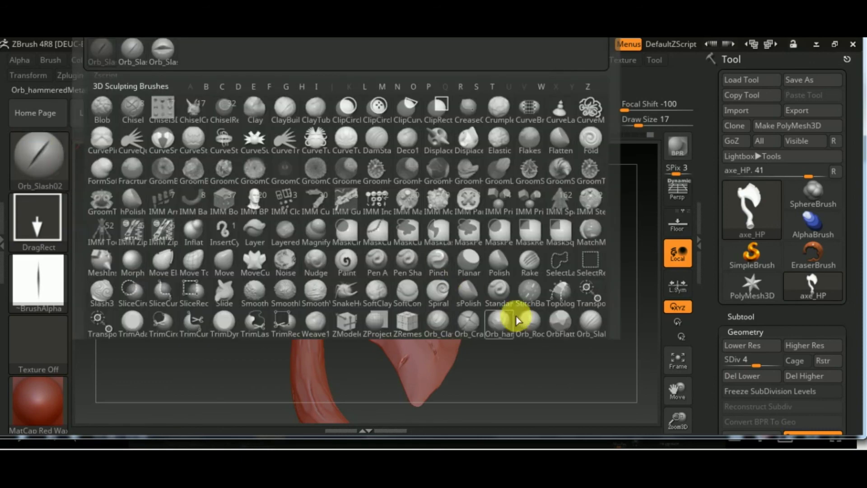
left_click(560, 321)
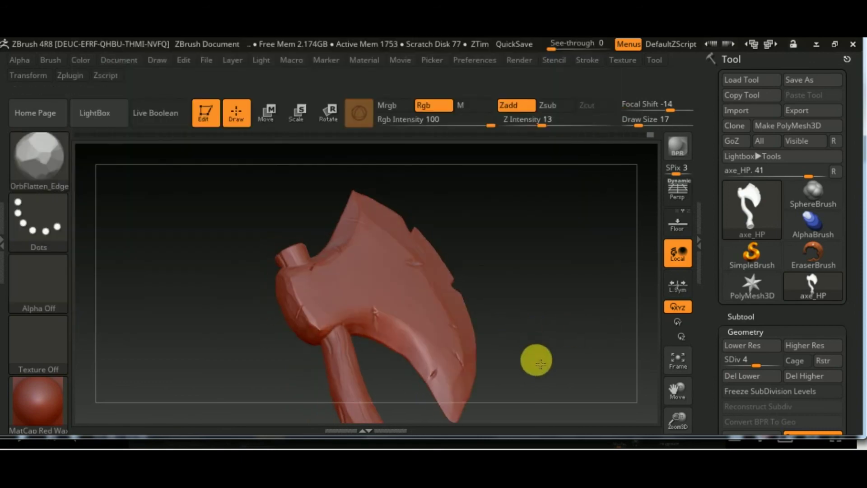
left_click_drag(434, 289, 415, 248, "alt")
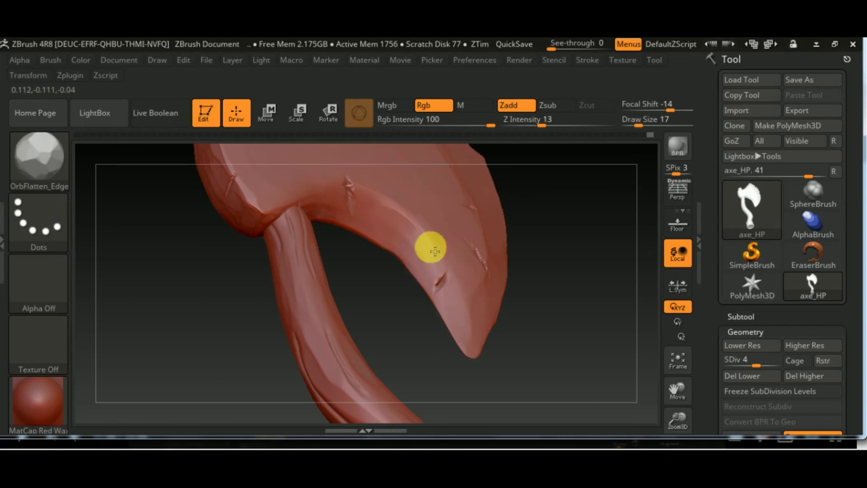
mouse_move(396, 236)
left_mouse_down()
mouse_move(552, 363)
mouse_move(548, 300)
mouse_move(533, 298)
mouse_move(535, 310)
mouse_move(548, 234)
mouse_move(524, 376)
left_mouse_up()
Select Orb_Slash04 and subdivide the axe to SDiv level 6
left_click(39, 154)
left_click(170, 63)
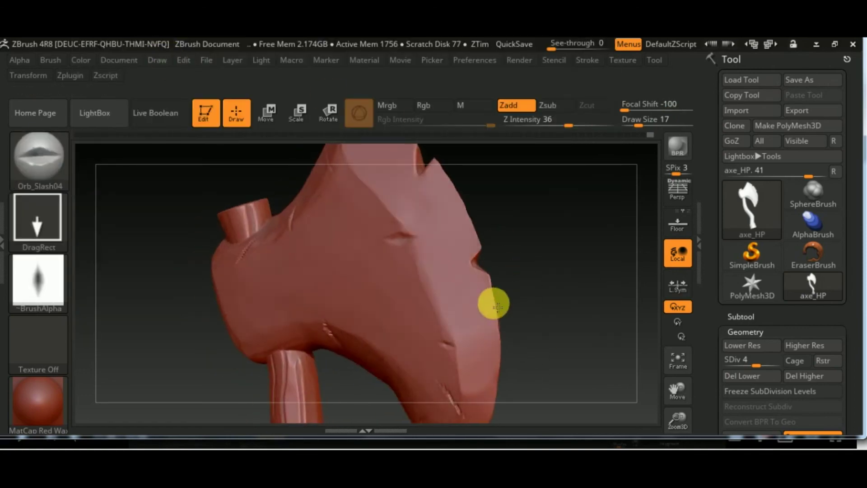
left_click_drag(757, 364, 786, 365)
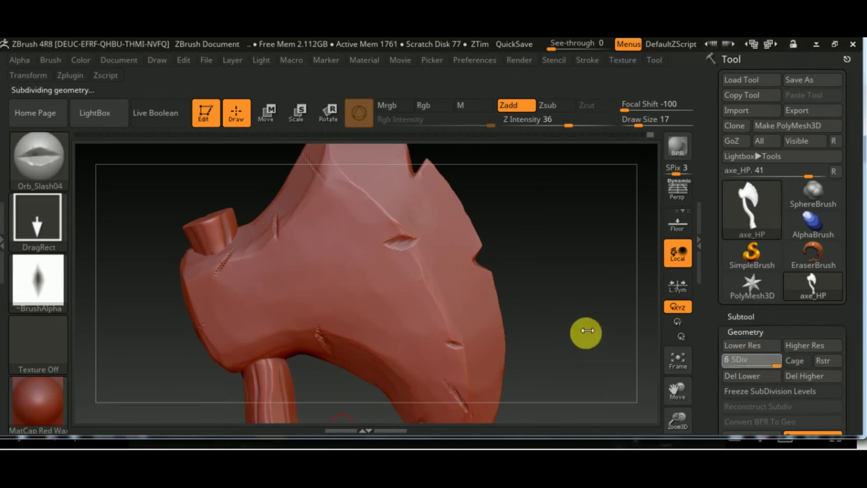
Select OrbFlatten_Edge at Draw Size 27 and orbit the level-6 axe from blade to end cap
mouse_move(583, 315)
left_mouse_down()
mouse_move(546, 263)
mouse_move(503, 310)
mouse_move(471, 216)
mouse_move(487, 196)
mouse_move(493, 287)
mouse_move(388, 321)
mouse_move(499, 258)
mouse_move(503, 300)
mouse_move(405, 239)
mouse_move(517, 209)
mouse_move(485, 222)
mouse_move(383, 329)
mouse_move(374, 391)
mouse_move(545, 325)
mouse_move(501, 237)
mouse_move(513, 270)
mouse_move(455, 244)
mouse_move(512, 315)
left_mouse_up()
left_click(40, 155)
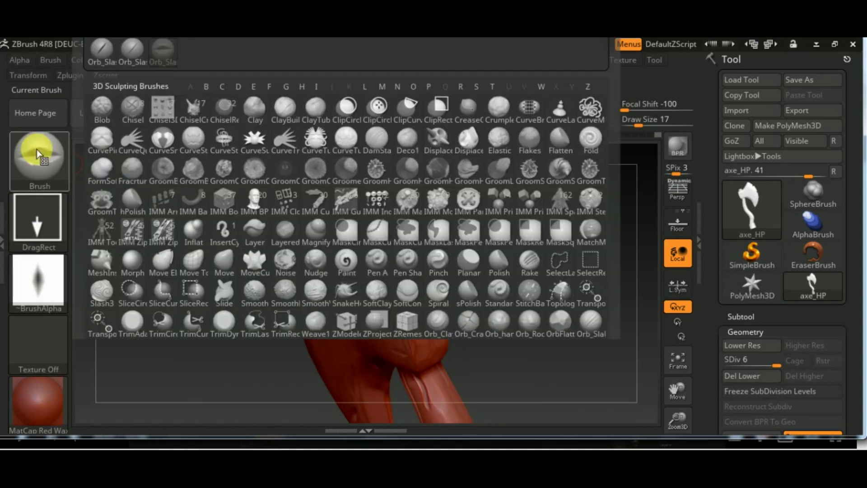
left_click(560, 327)
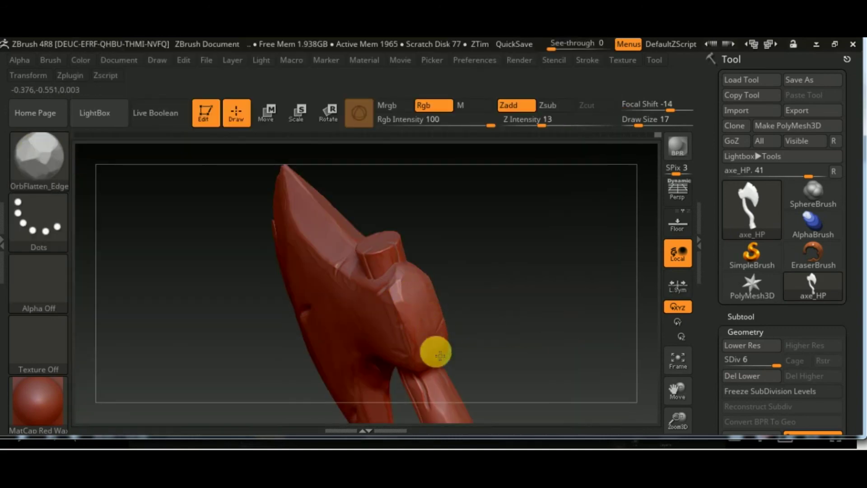
left_click_drag(639, 125, 642, 125)
mouse_move(514, 331)
left_mouse_down()
mouse_move(557, 286)
mouse_move(542, 329)
left_mouse_up()
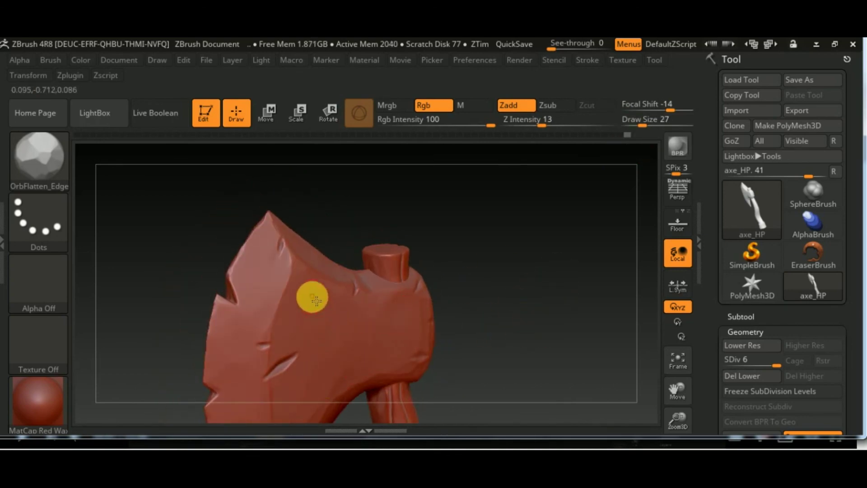
mouse_move(489, 313)
left_mouse_down()
mouse_move(329, 303)
mouse_move(424, 366)
left_mouse_up()
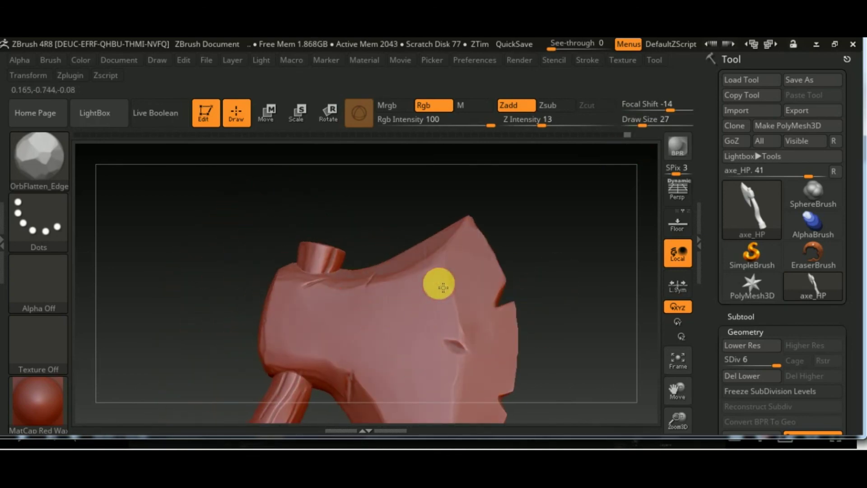
mouse_move(575, 339)
left_mouse_down()
mouse_move(513, 286)
mouse_move(474, 314)
mouse_move(495, 325)
mouse_move(336, 267)
left_mouse_up()
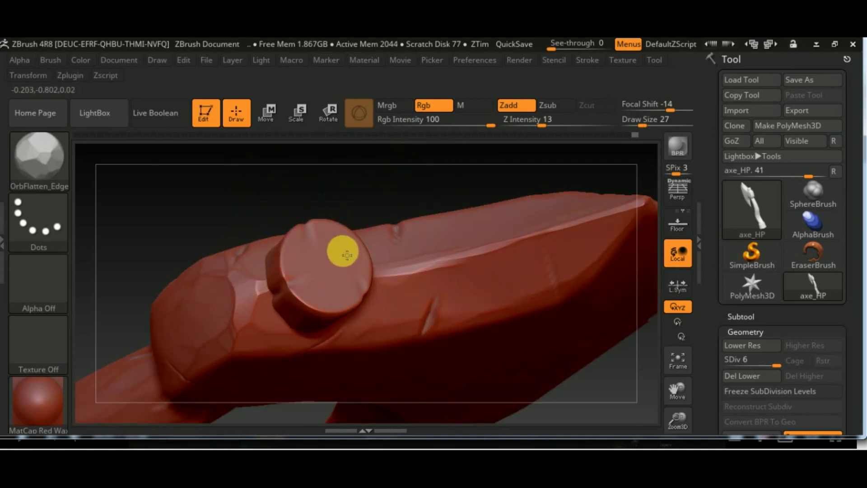
left_click(63, 149)
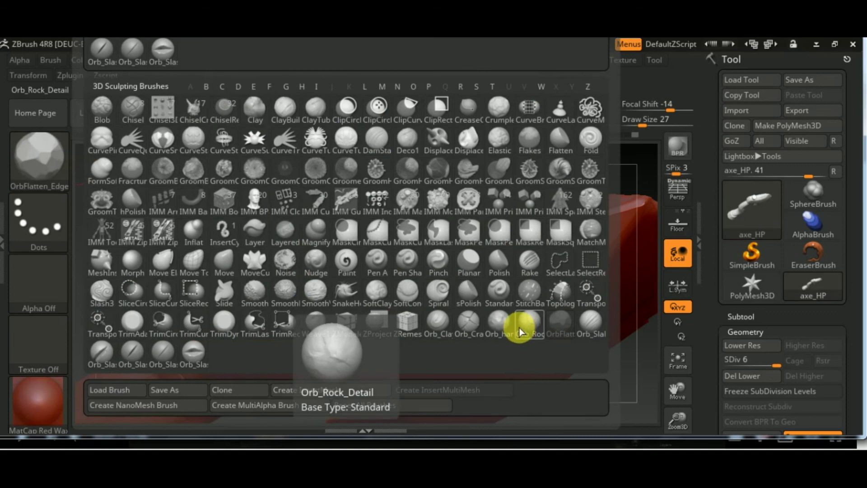
Trim the end cap's rim with TrimDynamic at Draw Size 20, Z Intensity settled at 13
left_click(230, 326)
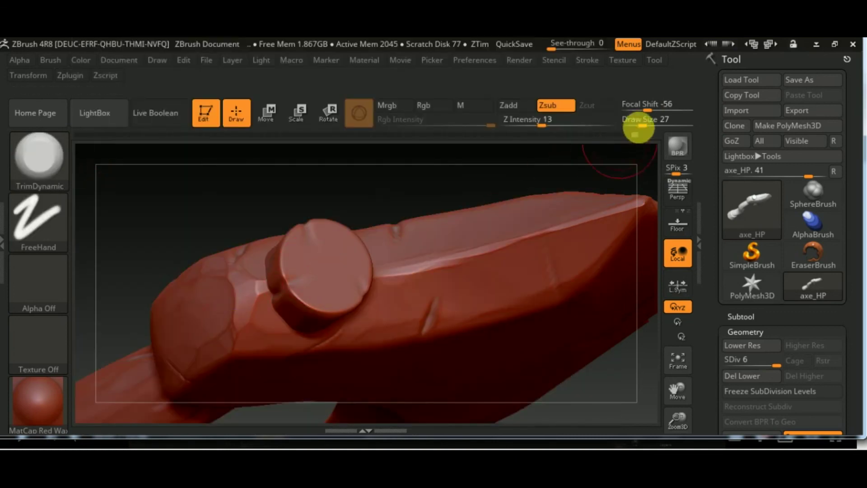
left_click_drag(638, 129, 635, 127)
left_click_drag(546, 128, 559, 126)
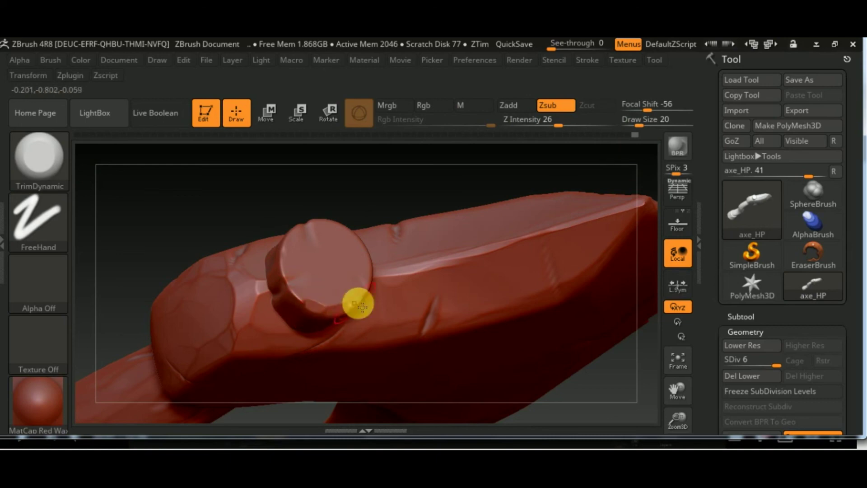
mouse_move(389, 190)
left_mouse_down()
mouse_move(370, 184)
mouse_move(354, 304)
left_mouse_up()
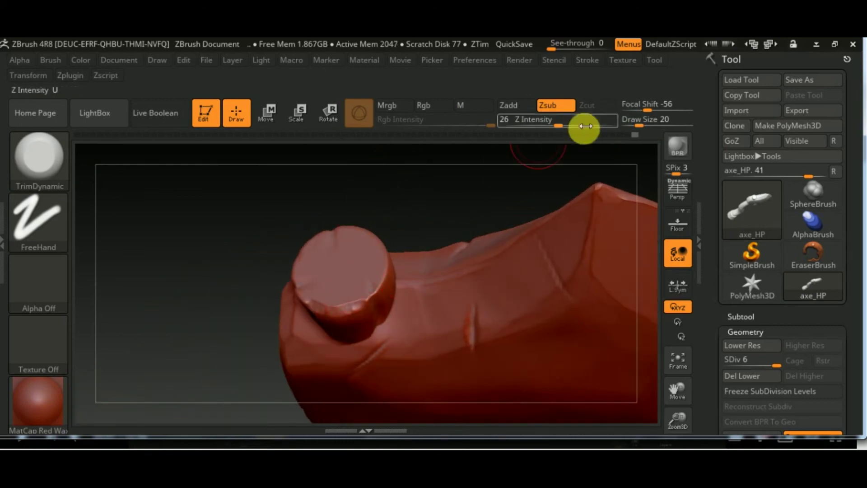
left_click_drag(581, 128, 542, 128)
mouse_move(389, 259)
left_mouse_down()
mouse_move(433, 287)
mouse_move(362, 236)
mouse_move(442, 262)
mouse_move(319, 313)
mouse_move(395, 285)
left_mouse_up()
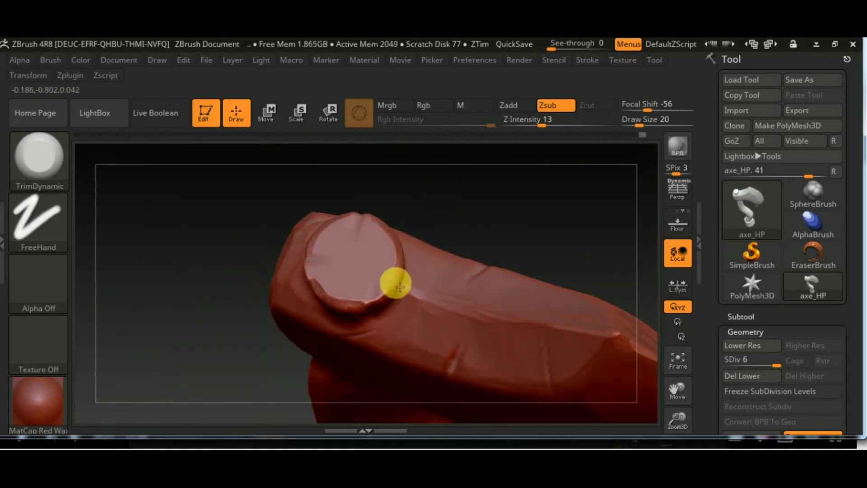
mouse_move(389, 248)
left_mouse_down()
mouse_move(505, 271)
mouse_move(371, 281)
left_mouse_up()
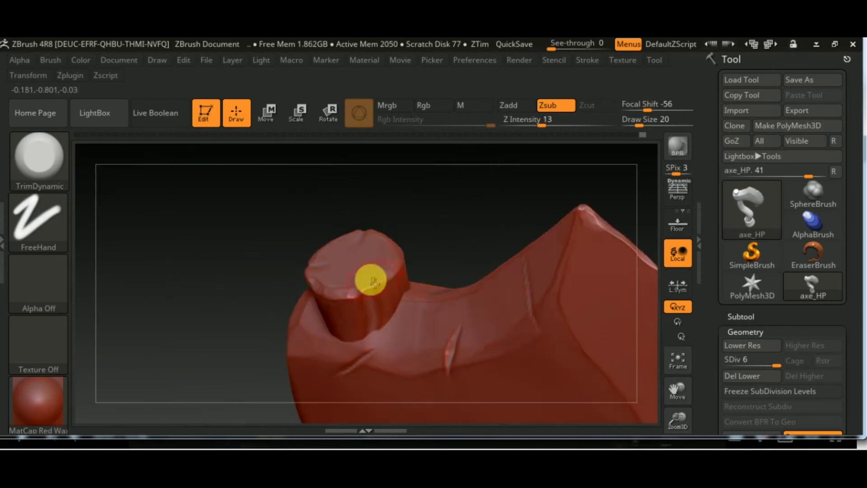
left_click(55, 167)
Score fine cracks along the handle grooves and base ring with Orb_Cracks at Draw Size 9
left_click(528, 253)
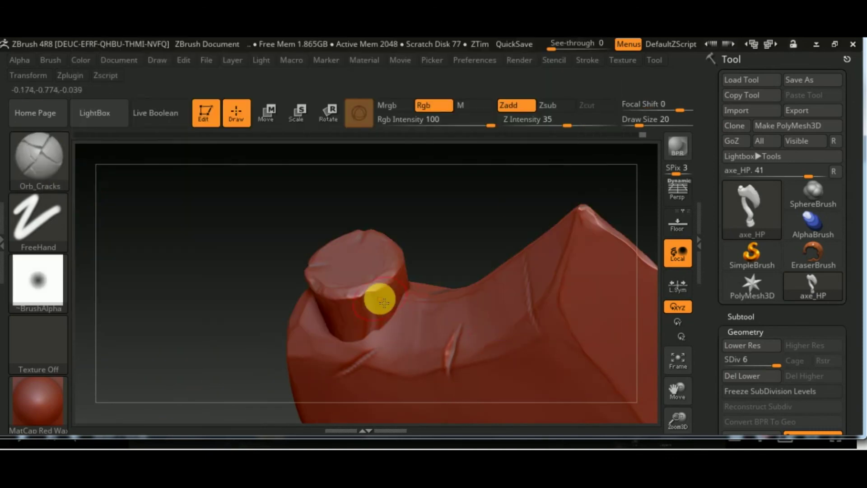
mouse_move(371, 314)
left_mouse_down()
mouse_move(498, 252)
mouse_move(307, 281)
left_mouse_up()
left_click_drag(400, 245, 416, 310)
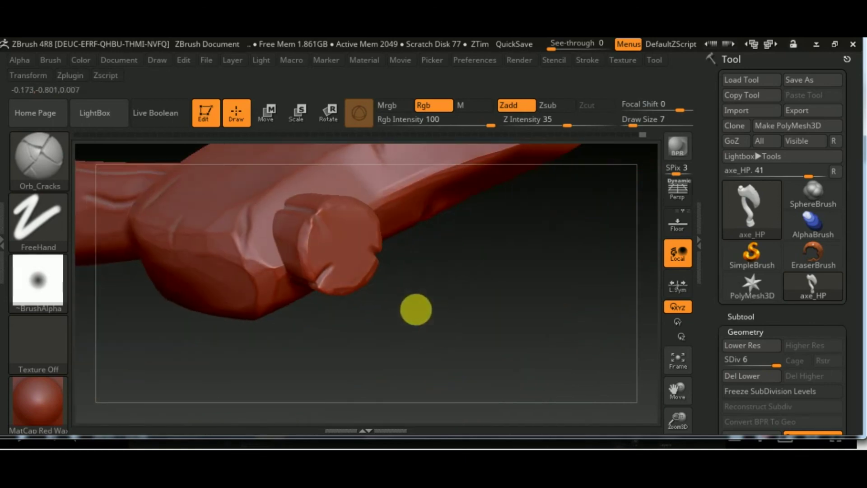
mouse_move(313, 218)
left_mouse_down()
mouse_move(484, 234)
mouse_move(513, 317)
mouse_move(325, 226)
mouse_move(304, 240)
left_mouse_up()
mouse_move(519, 286)
left_mouse_down()
mouse_move(502, 228)
mouse_move(514, 234)
mouse_move(285, 205)
mouse_move(536, 287)
mouse_move(361, 353)
left_mouse_up()
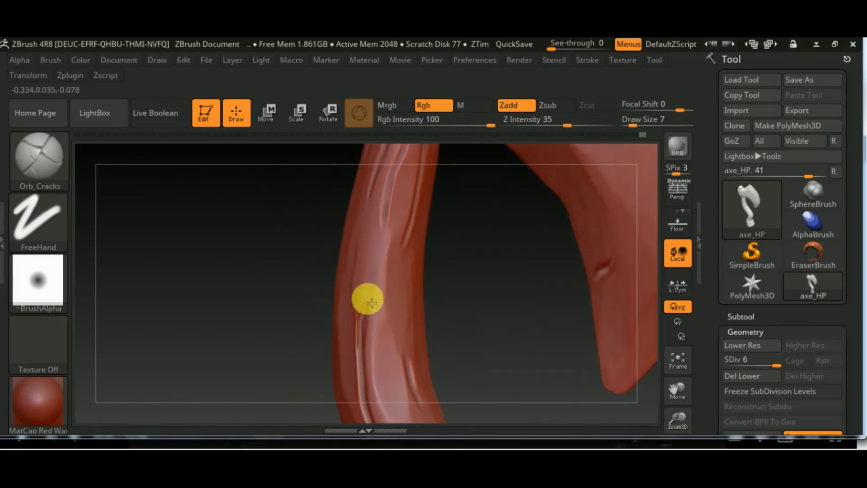
mouse_move(368, 299)
left_mouse_down()
mouse_move(517, 340)
mouse_move(432, 199)
left_mouse_up()
mouse_move(352, 212)
left_mouse_down()
mouse_move(529, 278)
mouse_move(532, 222)
mouse_move(379, 334)
left_mouse_up()
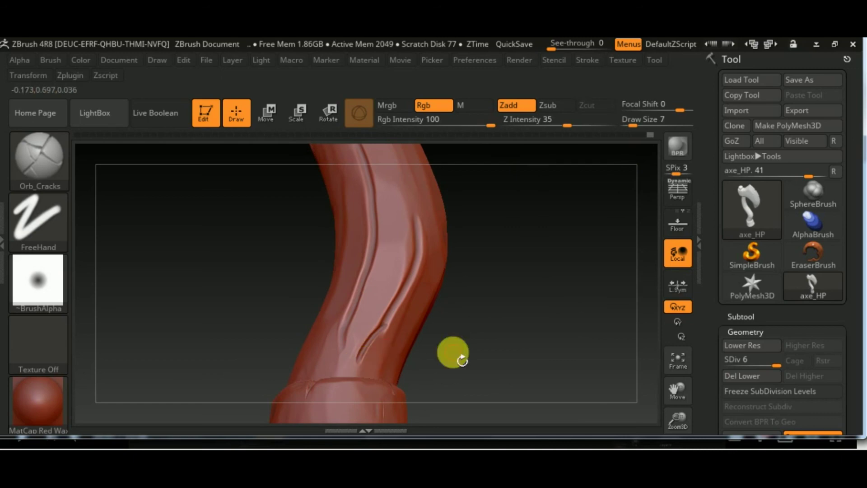
left_click_drag(633, 125, 635, 125)
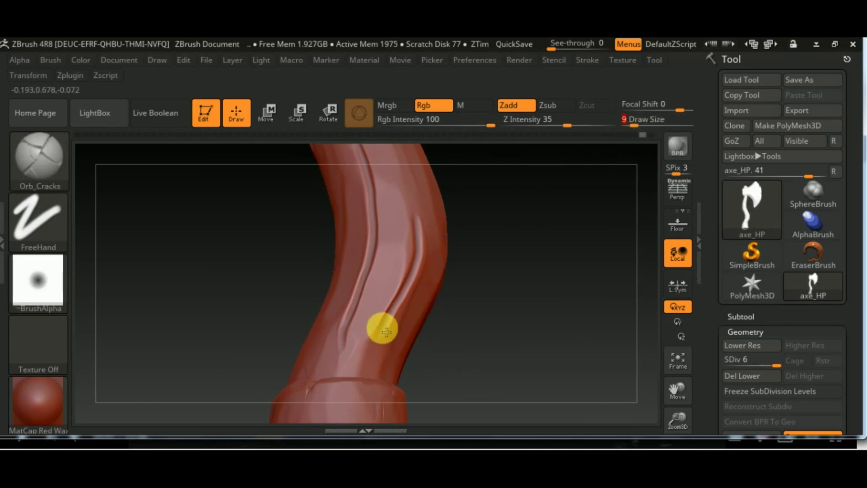
mouse_move(504, 349)
left_mouse_down()
mouse_move(565, 351)
mouse_move(481, 212)
left_mouse_up()
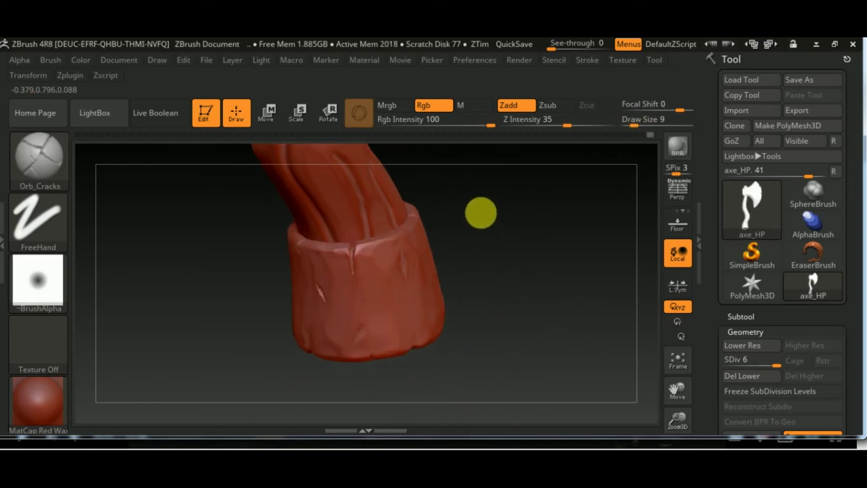
mouse_move(385, 316)
left_mouse_down()
mouse_move(480, 271)
mouse_move(494, 249)
left_mouse_up()
mouse_move(560, 280)
left_mouse_down()
mouse_move(526, 342)
mouse_move(435, 381)
mouse_move(493, 382)
mouse_move(500, 395)
mouse_move(544, 284)
mouse_move(490, 302)
left_mouse_up()
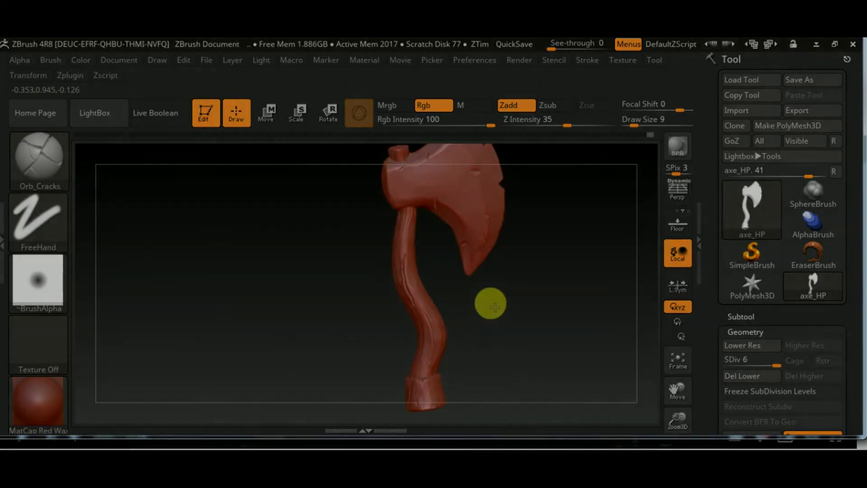